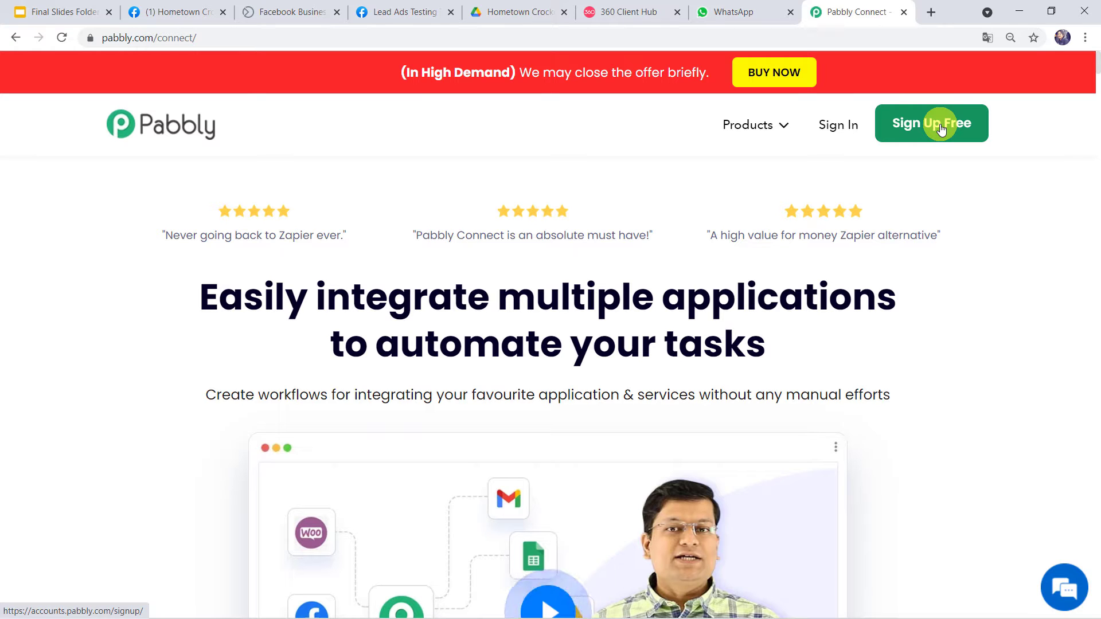
Sign in to Pabbly and open Pabbly Connect from the account's apps.
{"action": "left_click", "coordinate": [828, 125]}
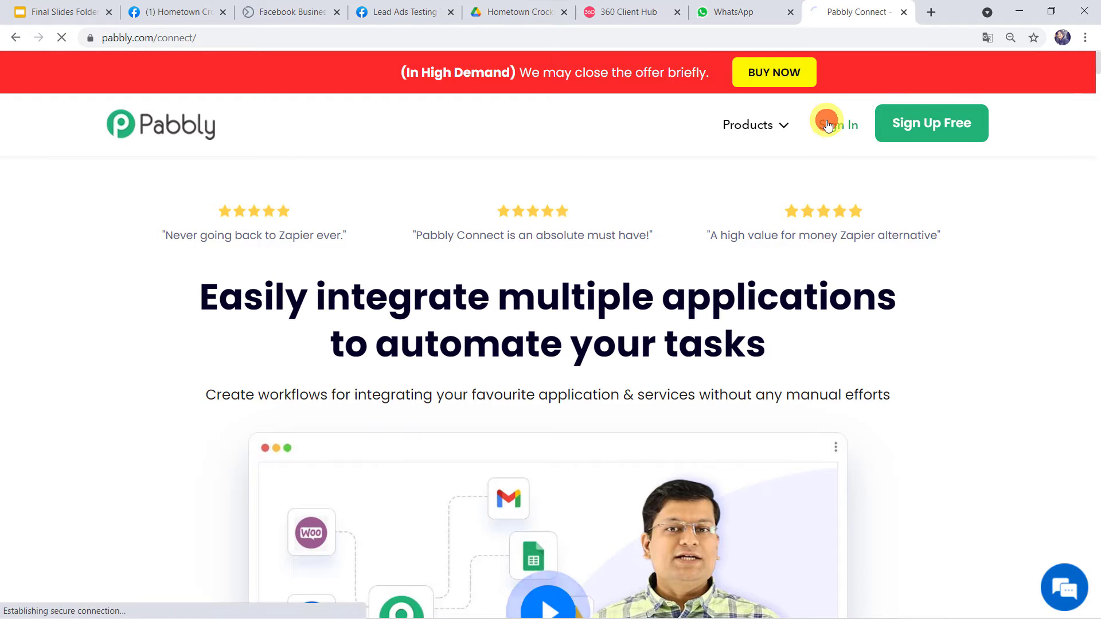
{"action": "scroll", "coordinate": [106, 221], "scroll_direction": "down", "scroll_amount": 1}
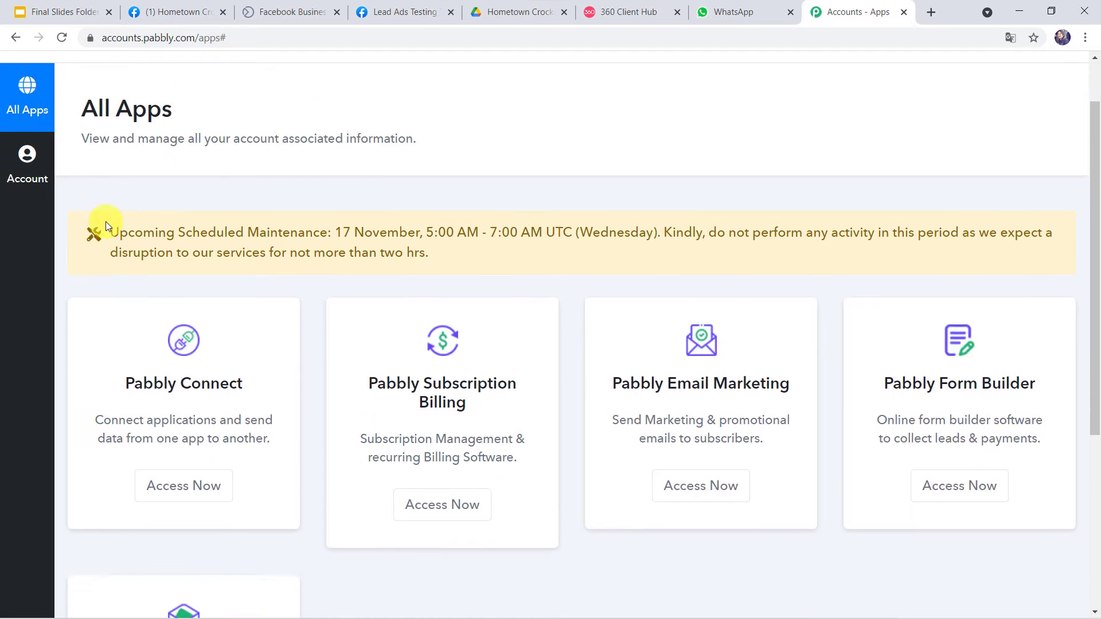
{"action": "scroll", "coordinate": [106, 221], "scroll_direction": "down", "scroll_amount": 2}
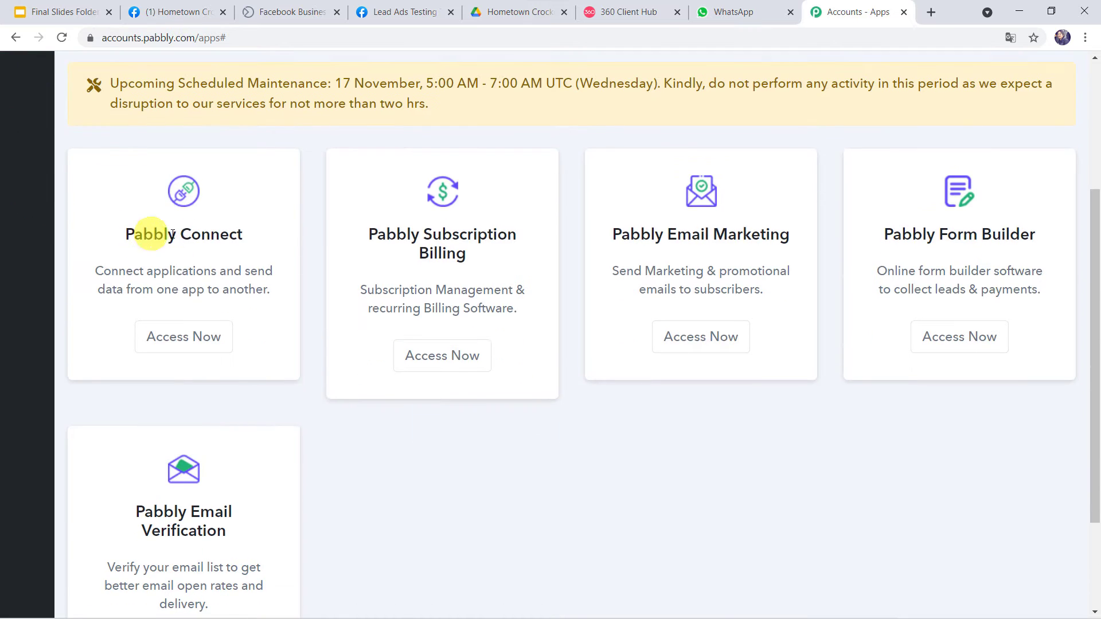
{"action": "left_click", "coordinate": [184, 342]}
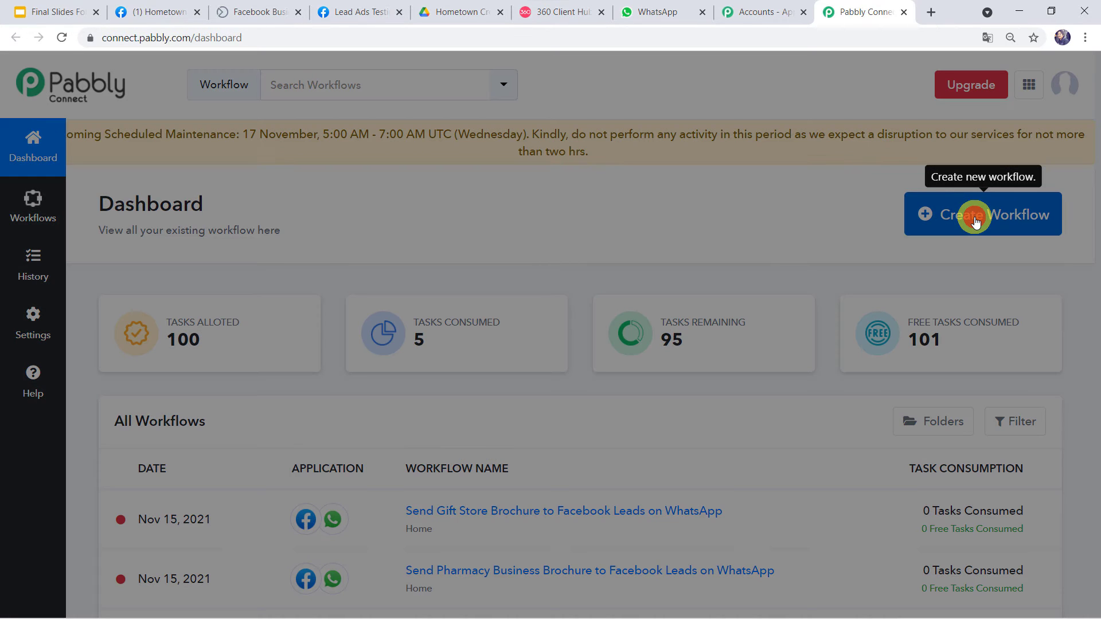
Create a workflow named 'Send Crockery & Glassware Business Brochure to Facebook Leads on WhatsApp'.
{"action": "left_click", "coordinate": [975, 222]}
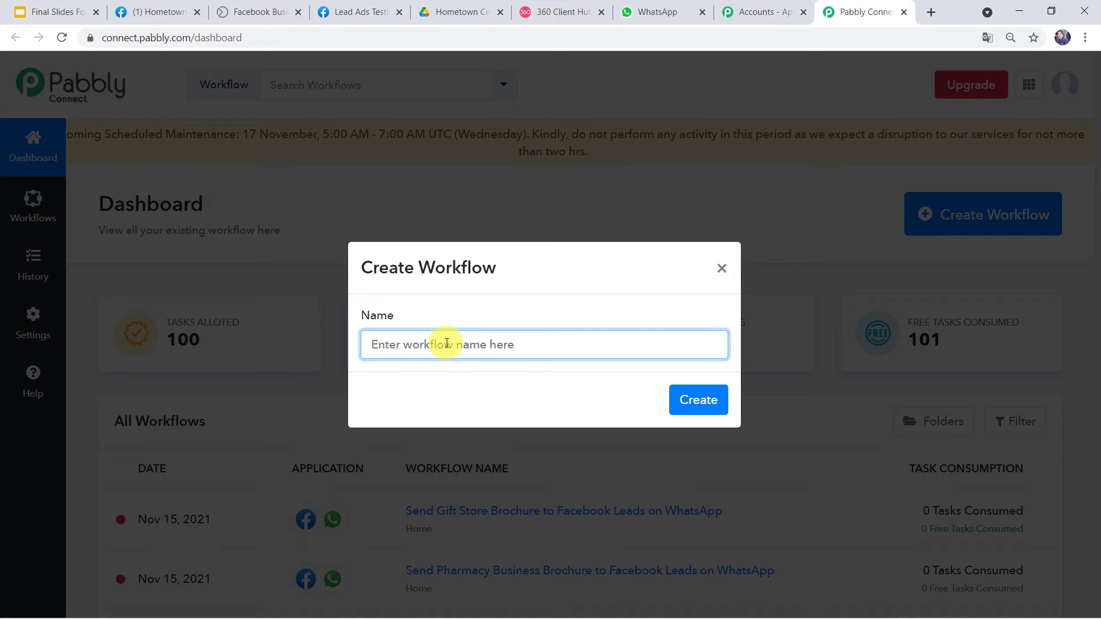
{"action": "key", "text": "ctrl+v"}
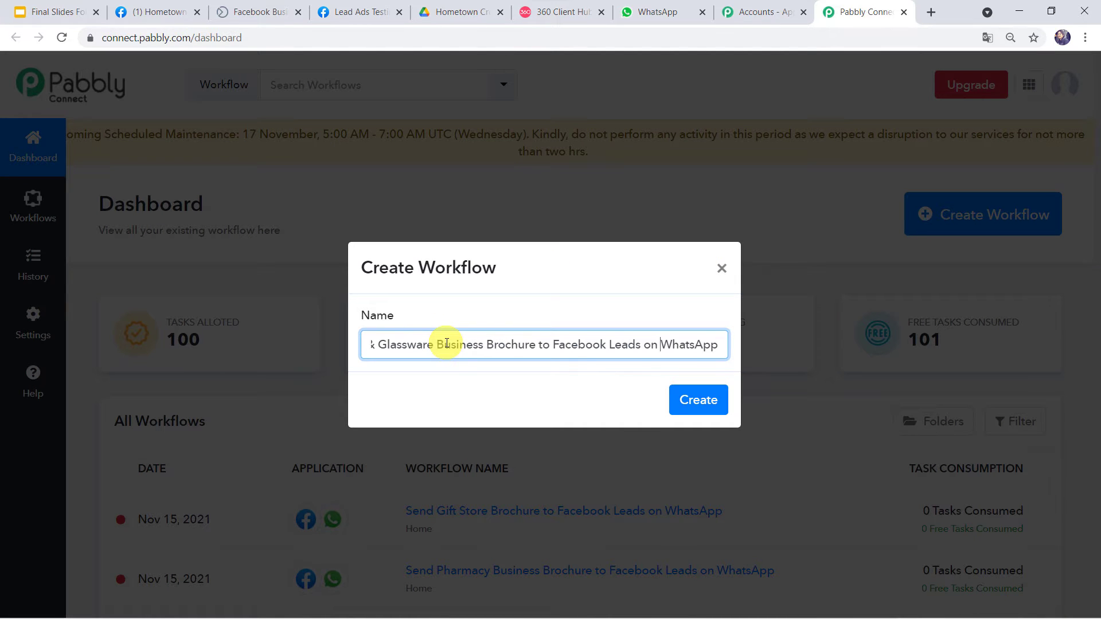
{"action": "key", "text": "Home"}
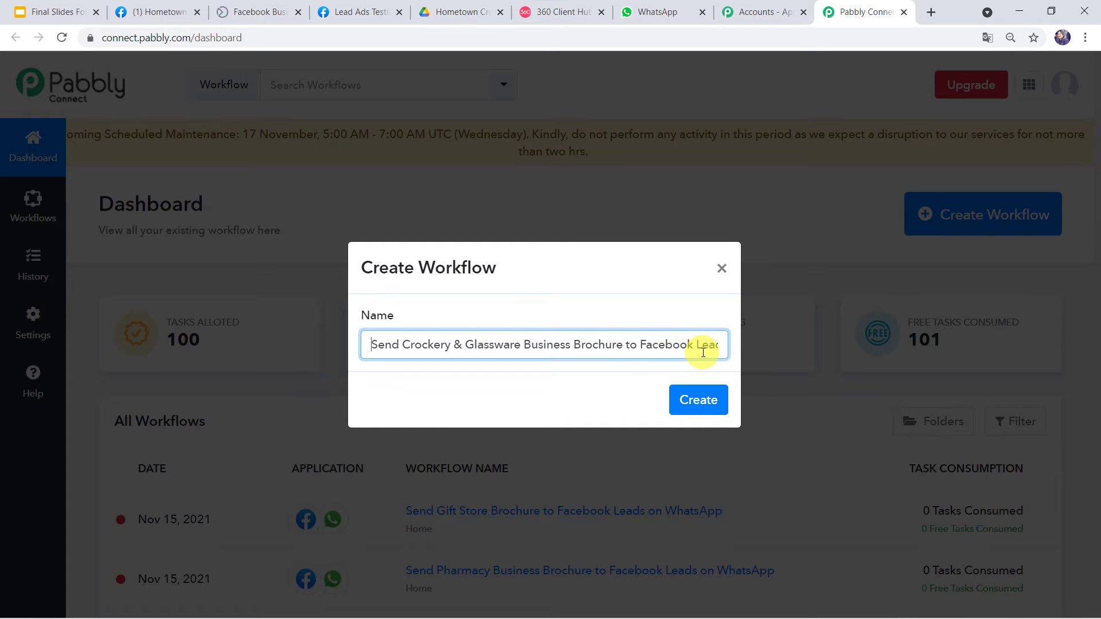
{"action": "key", "text": "Right"}
{"action": "key", "text": "Right"}
{"action": "key", "text": "Right"}
{"action": "key", "text": "Right"}
{"action": "key", "text": "Right"}
{"action": "key", "text": "Right"}
{"action": "key", "text": "Right"}
{"action": "key", "text": "Right"}
{"action": "key", "text": "Right"}
{"action": "key", "text": "Right"}
{"action": "key", "text": "Right"}
{"action": "key", "text": "Right"}
{"action": "key", "text": "Right"}
{"action": "key", "text": "Right"}
{"action": "key", "text": "Right"}
{"action": "key", "text": "Right"}
{"action": "key", "text": "Right"}
{"action": "key", "text": "Right"}
{"action": "key", "text": "Right"}
{"action": "key", "text": "Right"}
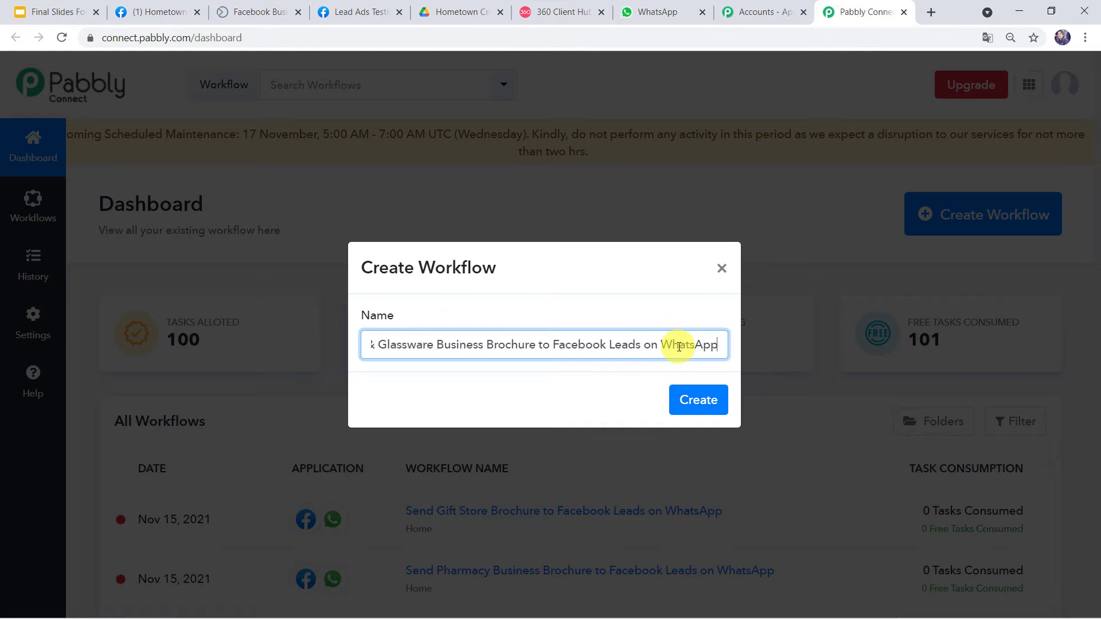
{"action": "left_click", "coordinate": [704, 400]}
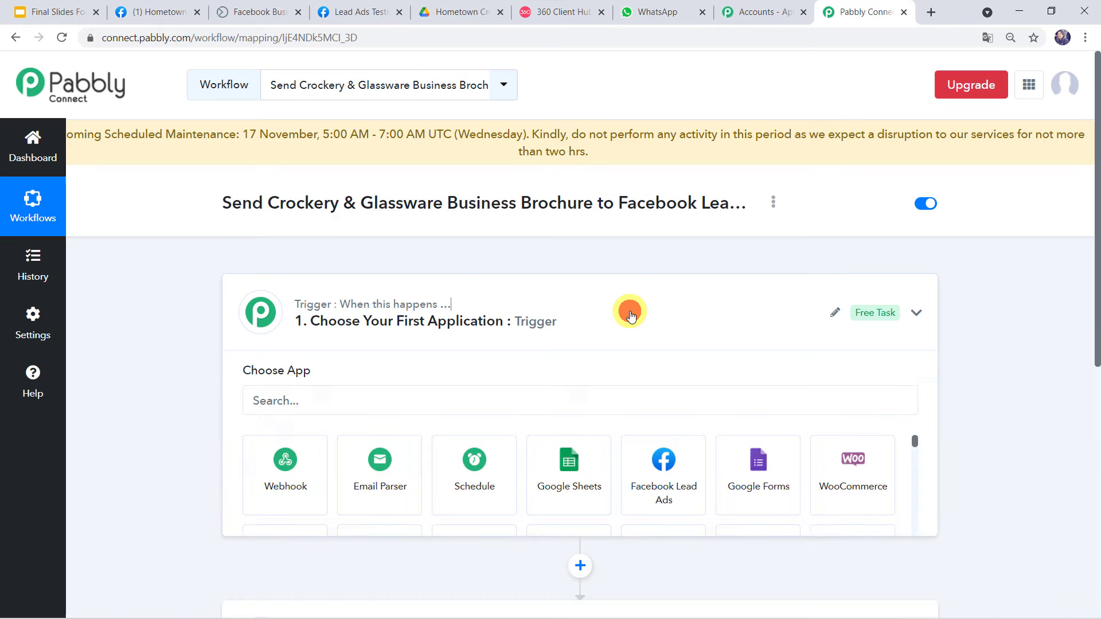
{"action": "left_click", "coordinate": [630, 315]}
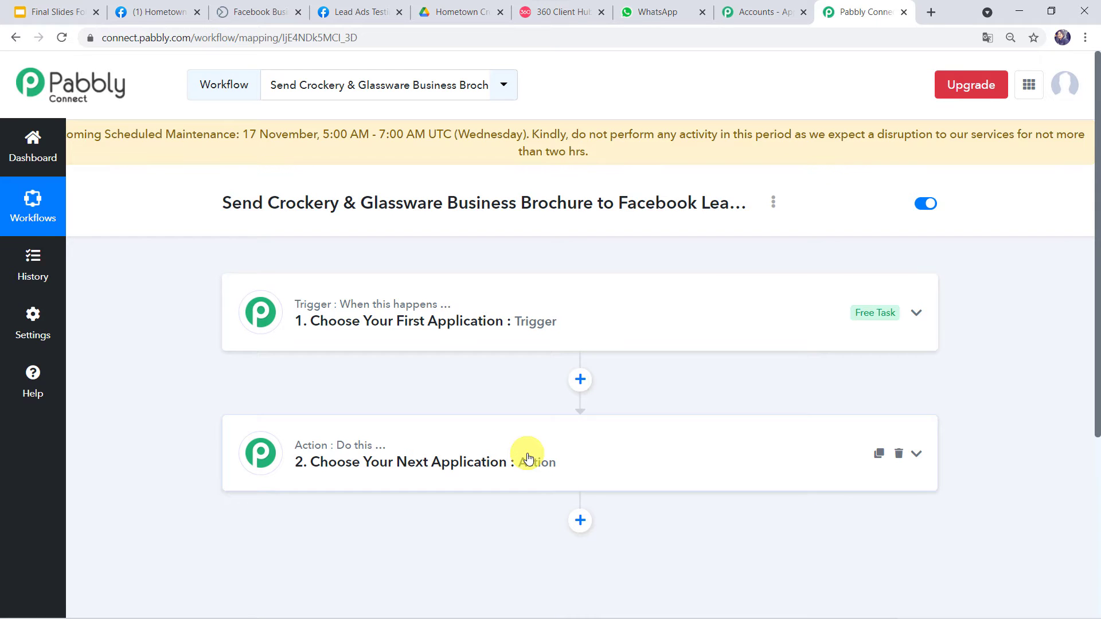
Expand the trigger step to list apps such as Webhook, Google Sheets and Facebook Lead Ads.
{"action": "scroll", "coordinate": [527, 459], "scroll_direction": "down", "scroll_amount": 1}
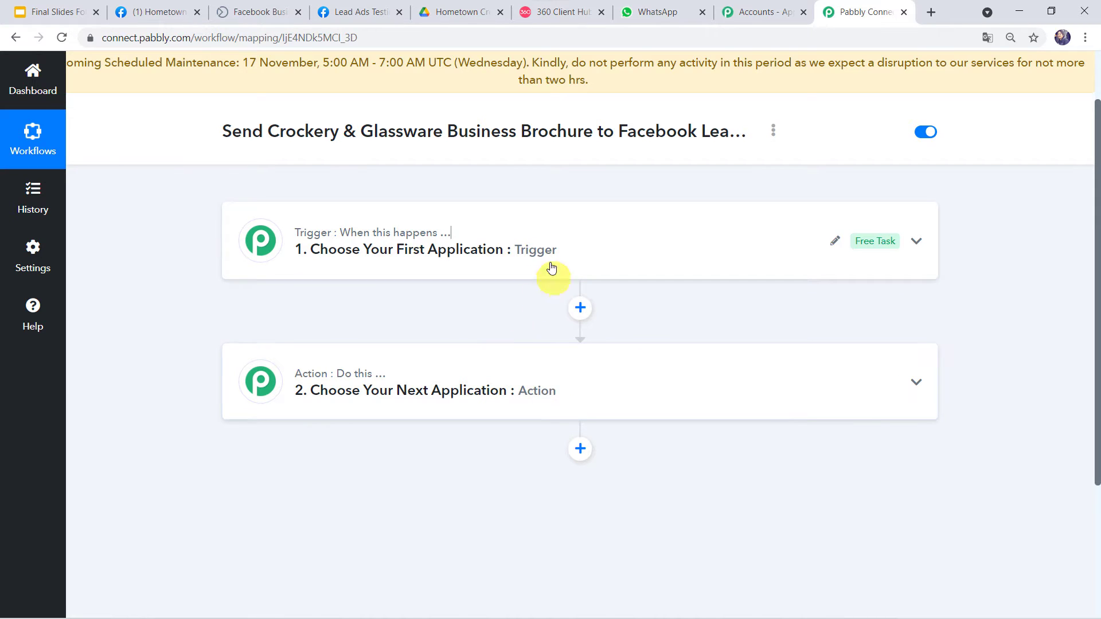
{"action": "left_click", "coordinate": [445, 240]}
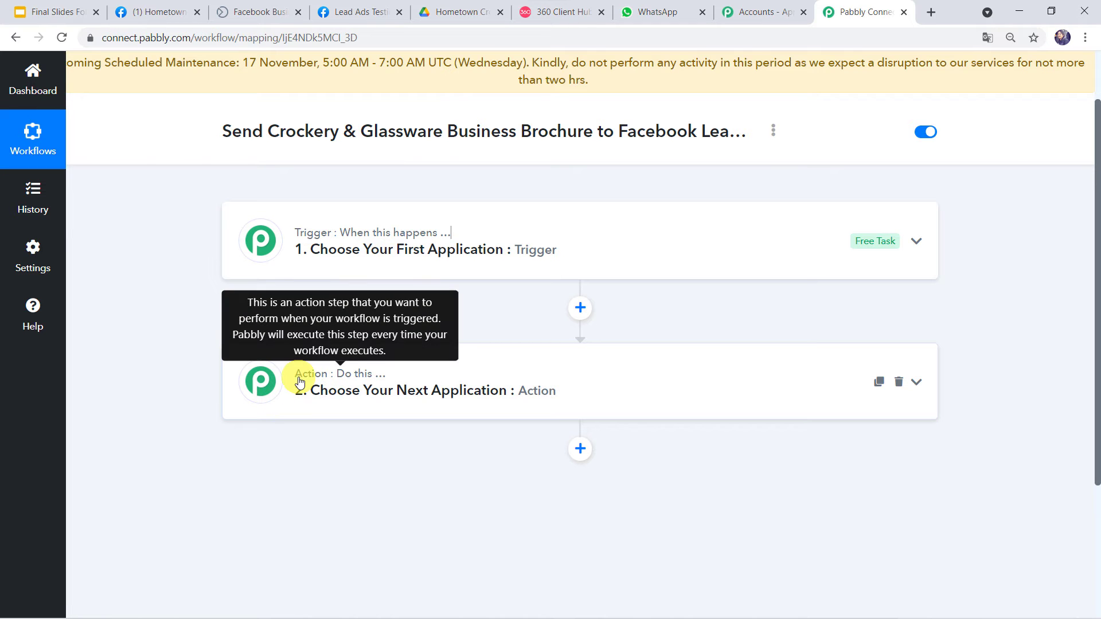
{"action": "left_click", "coordinate": [595, 251]}
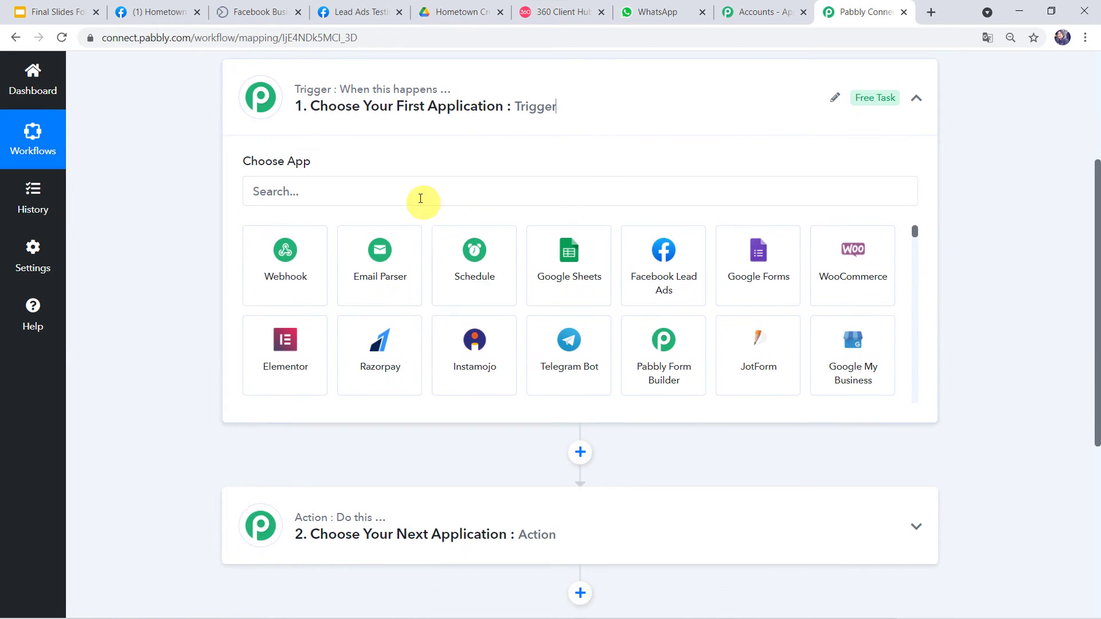
Set the trigger to Facebook Lead Ads with the New Lead event.
{"action": "left_click", "coordinate": [416, 194]}
{"action": "type", "text": "face"}
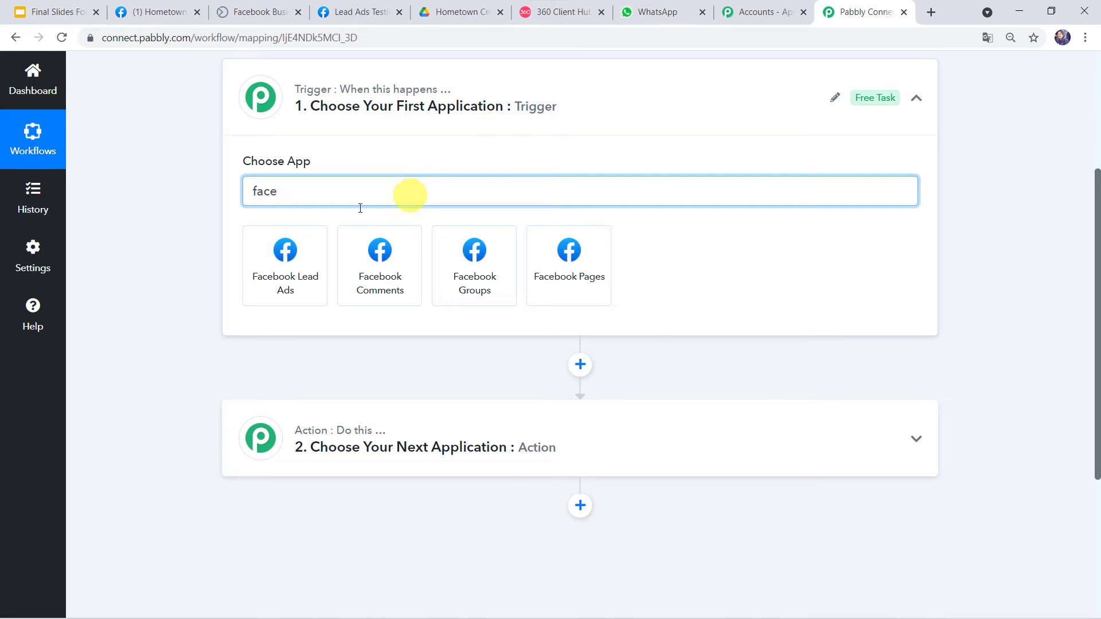
{"action": "left_click", "coordinate": [295, 275]}
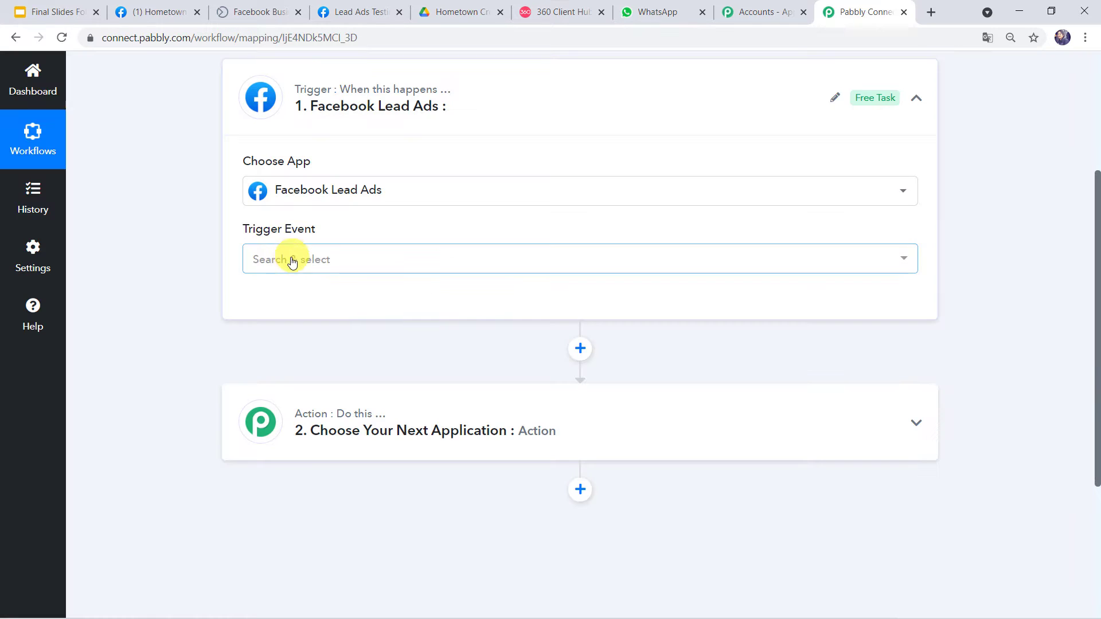
{"action": "left_click", "coordinate": [292, 260]}
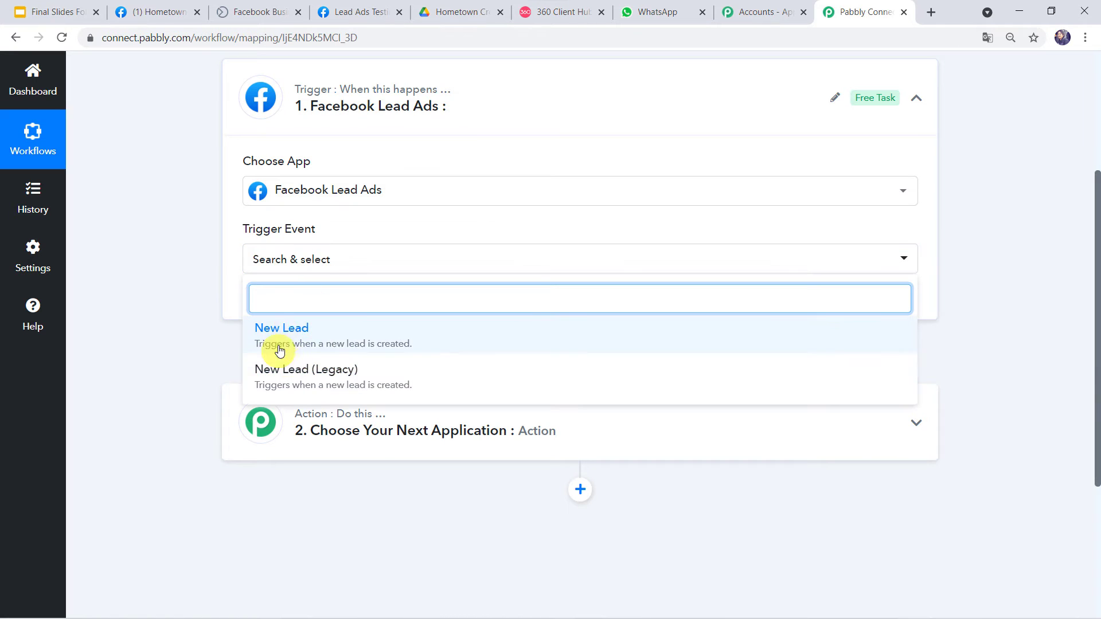
{"action": "left_click", "coordinate": [287, 339]}
Authorize a new Facebook Lead Ads connection, then go to the Hometown Crockery Facebook page.
{"action": "left_click", "coordinate": [286, 302]}
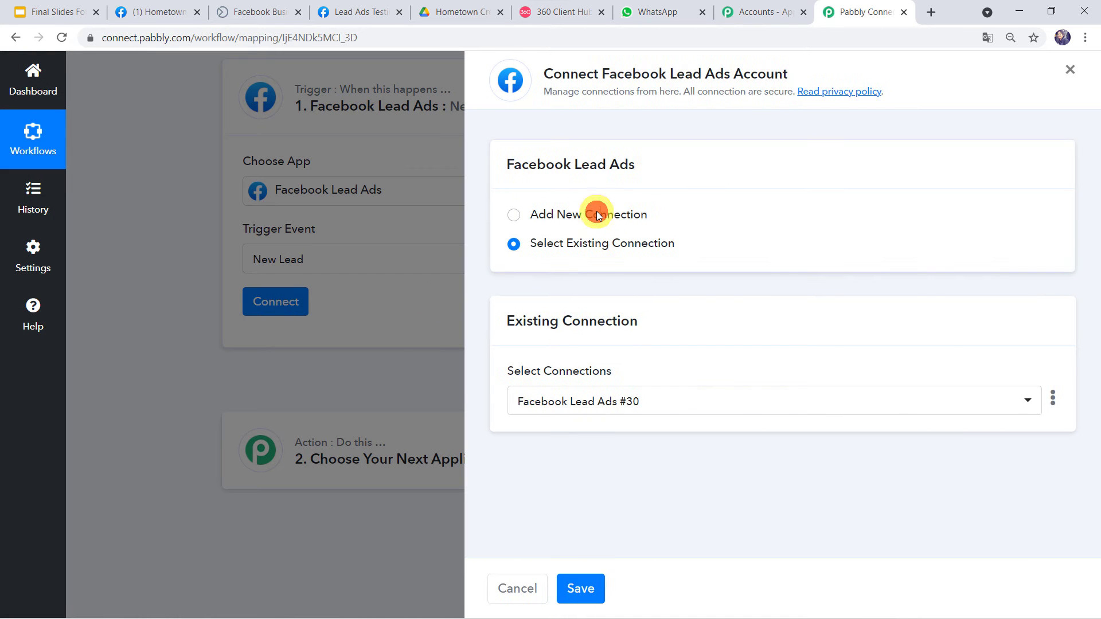
{"action": "left_click", "coordinate": [597, 213]}
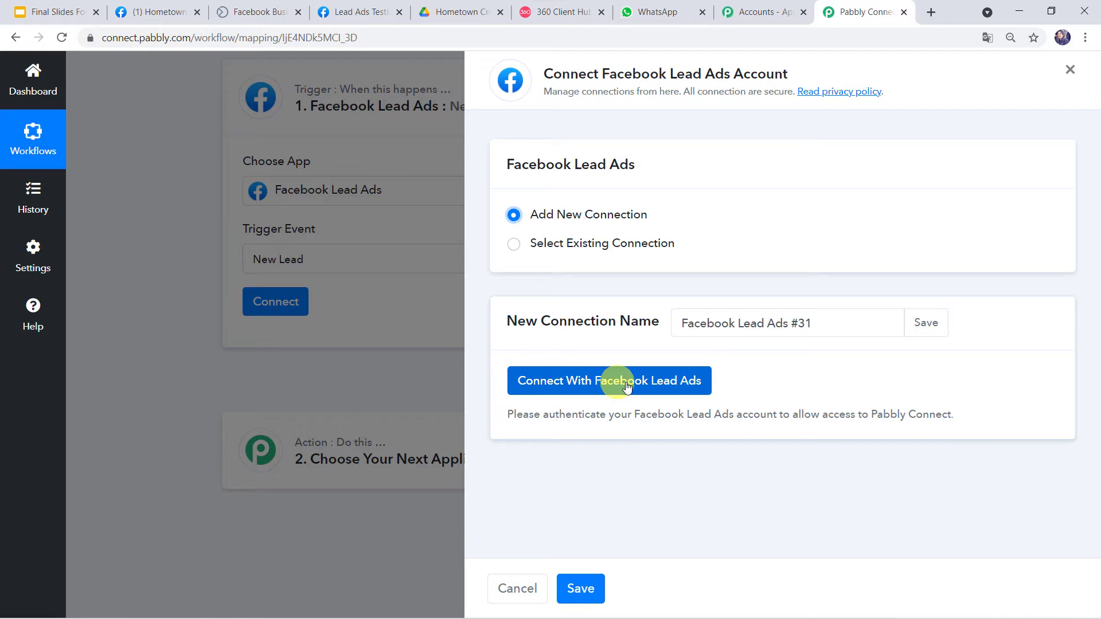
{"action": "left_click", "coordinate": [606, 384]}
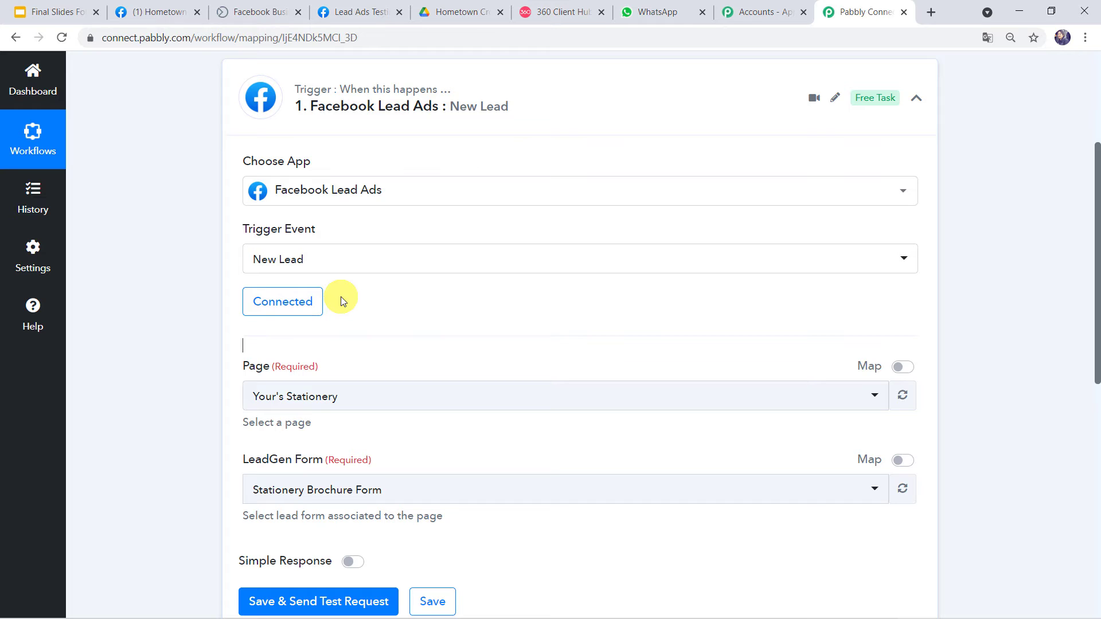
{"action": "scroll", "coordinate": [189, 300], "scroll_direction": "down", "scroll_amount": 1}
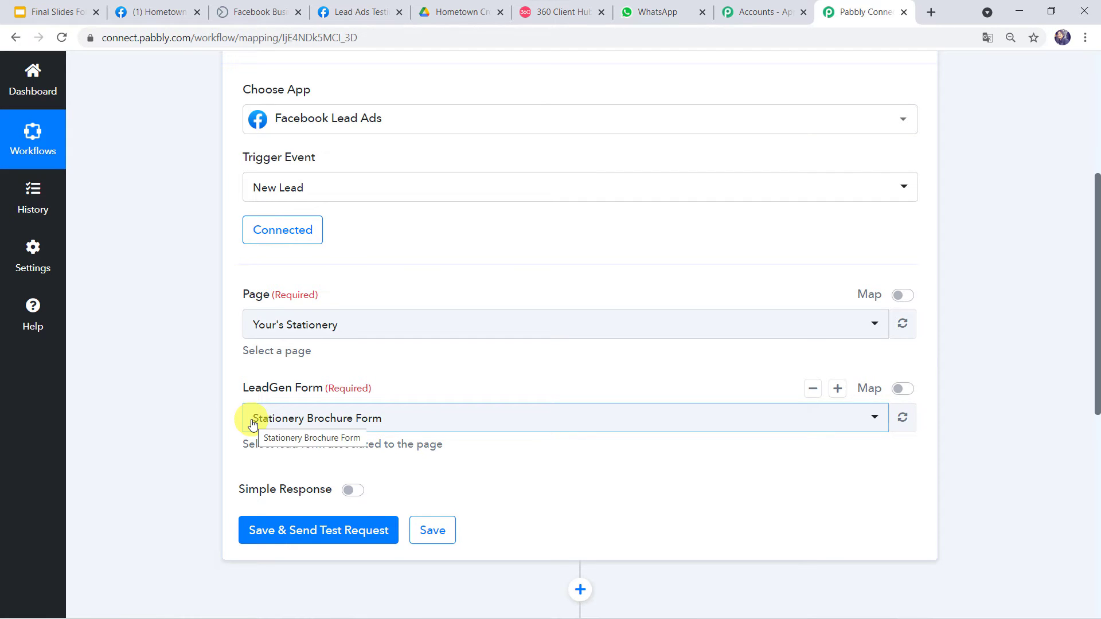
{"action": "left_click", "coordinate": [150, 11]}
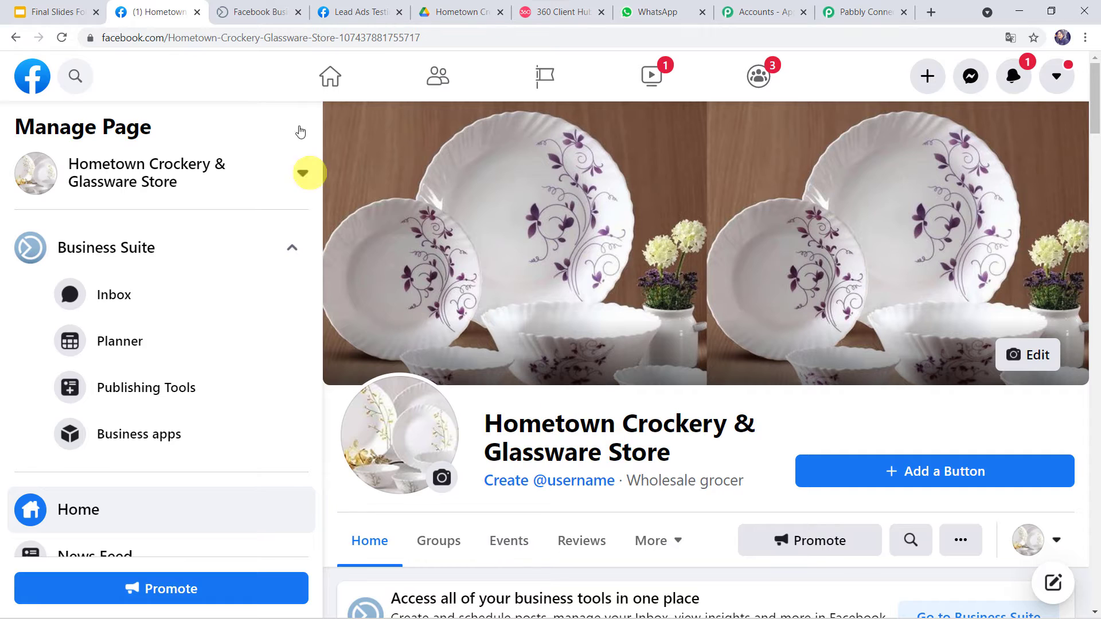
Check the store's Lead Ads Forms in Facebook Business Suite, then return to Pabbly Connect.
{"action": "left_click", "coordinate": [283, 18]}
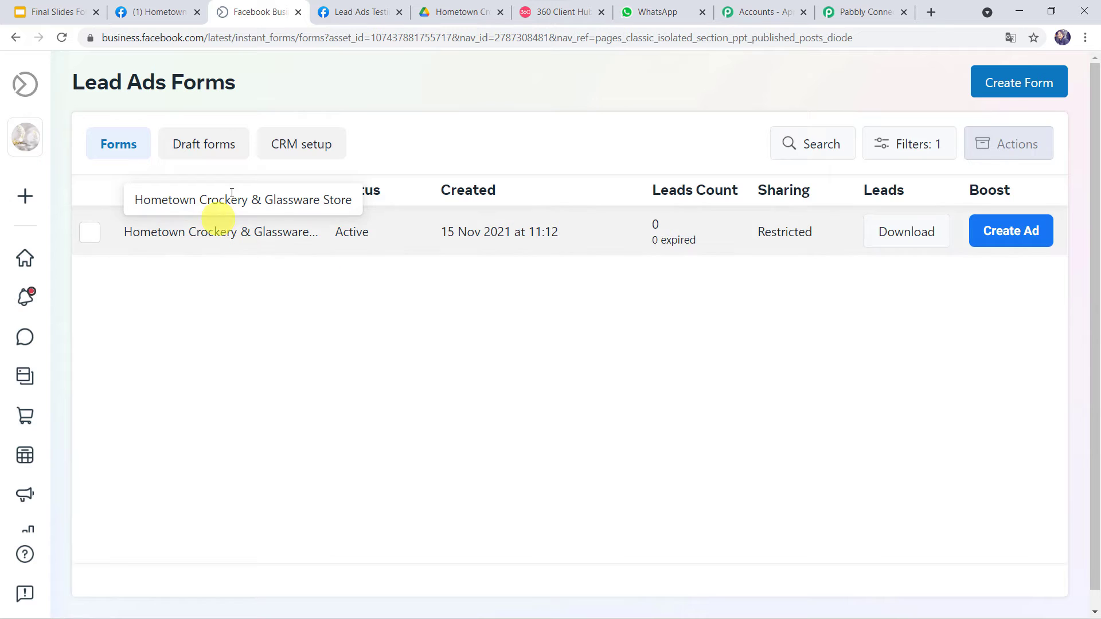
{"action": "left_click", "coordinate": [872, 6]}
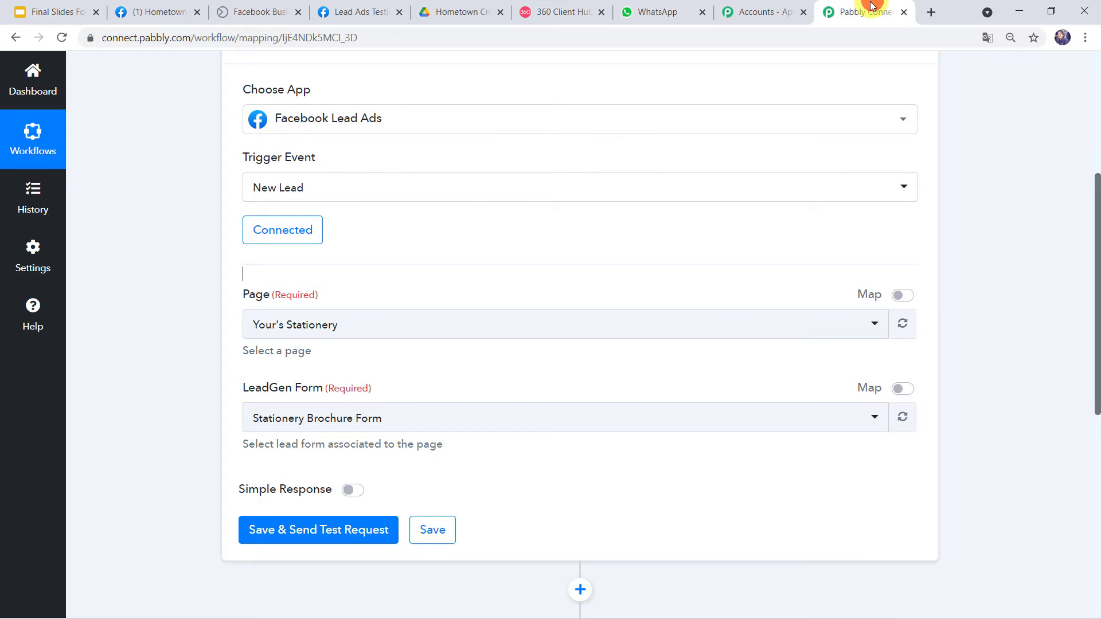
Set the trigger's Page and LeadGen Form to Hometown Crockery & Glassware Store.
{"action": "left_click", "coordinate": [355, 334]}
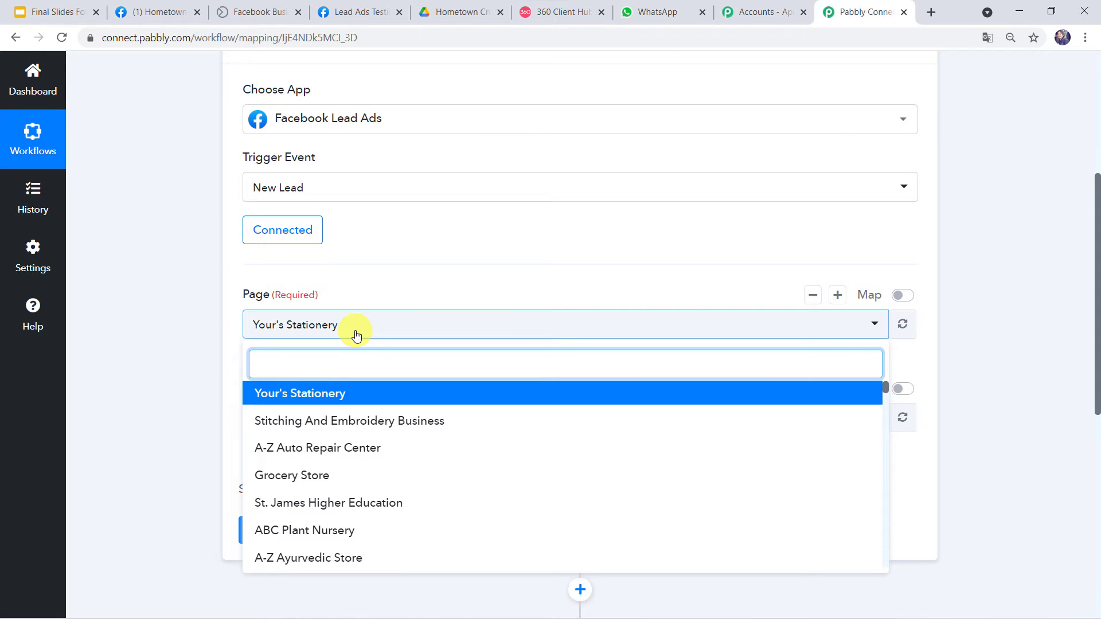
{"action": "type", "text": "home"}
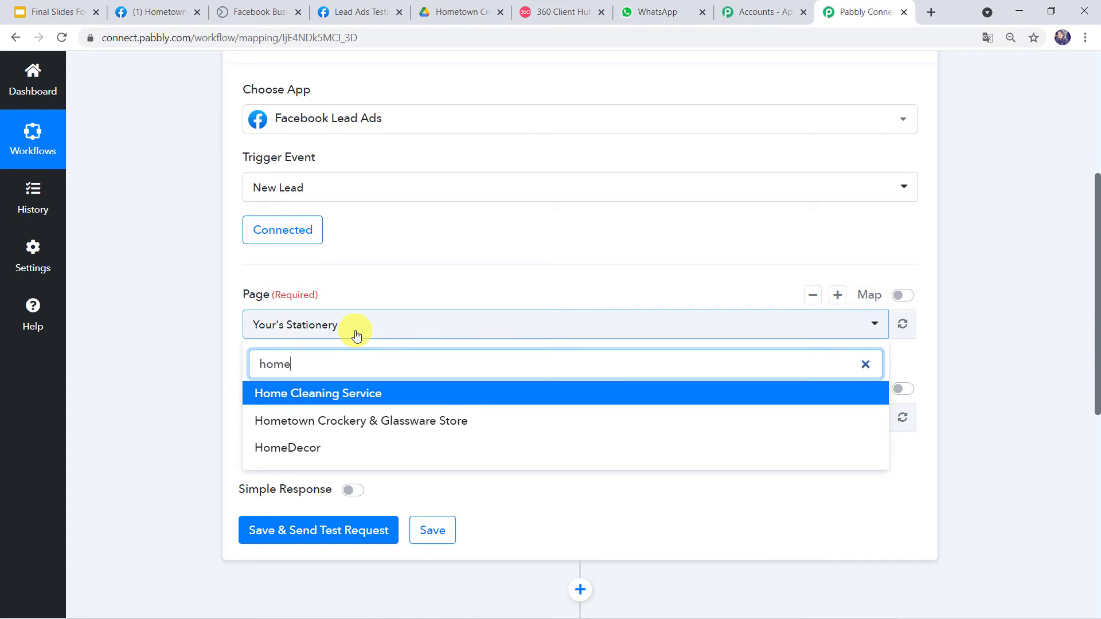
{"action": "left_click", "coordinate": [362, 422]}
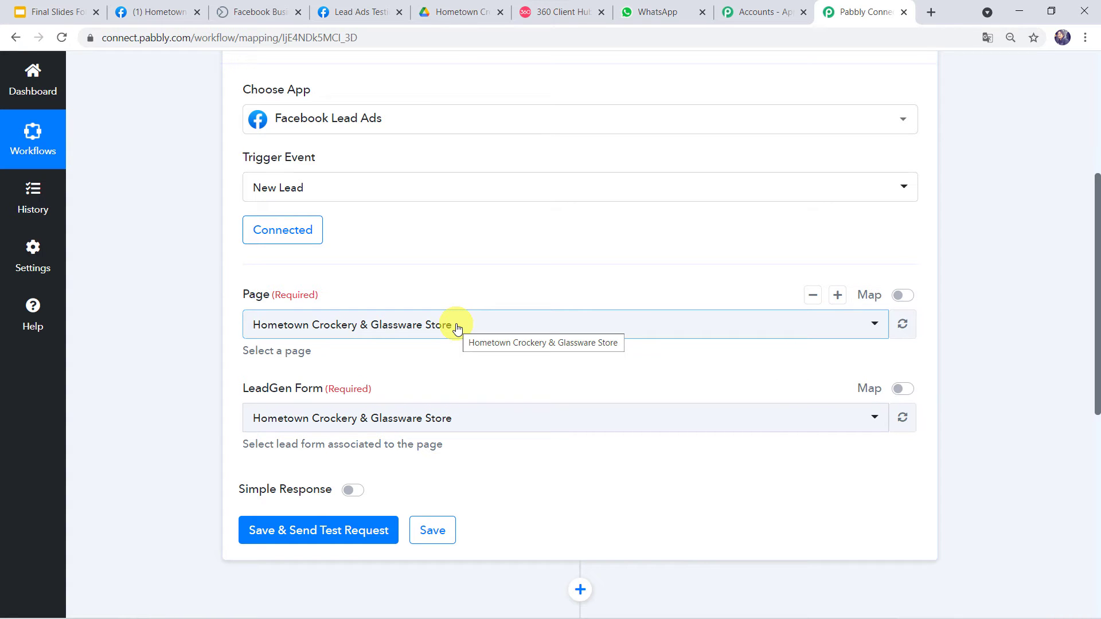
{"action": "left_click", "coordinate": [517, 423]}
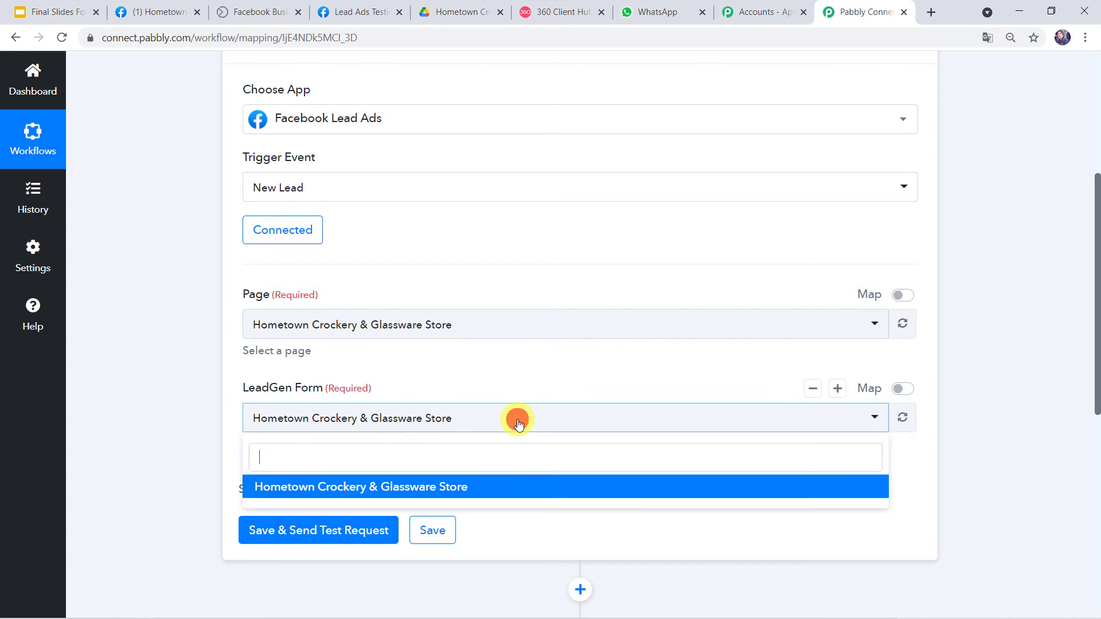
{"action": "left_click", "coordinate": [488, 489]}
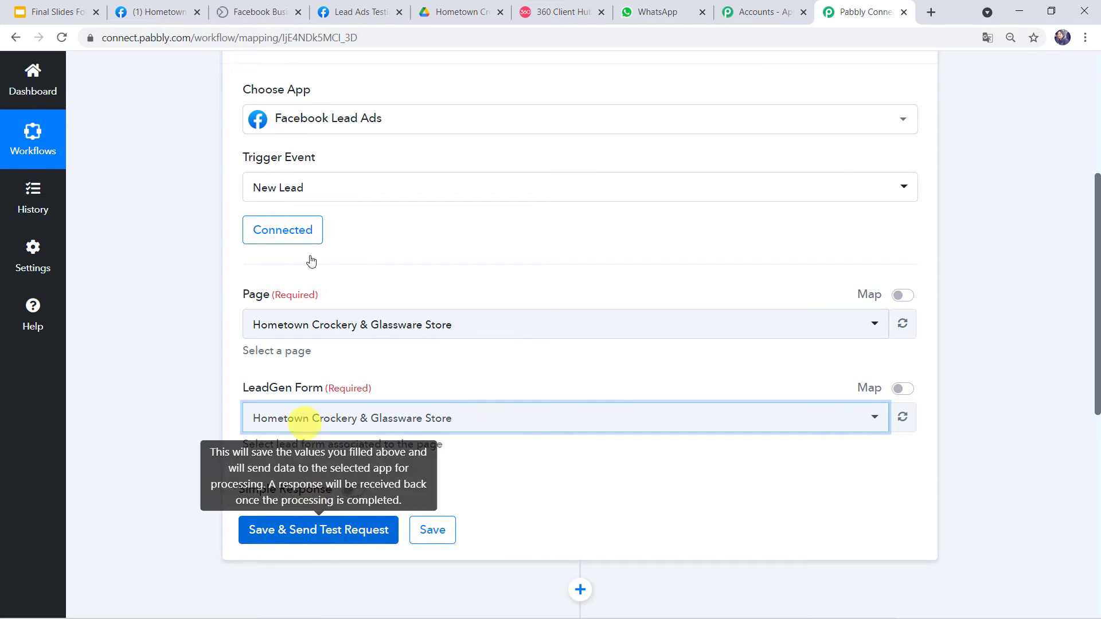
{"action": "left_click", "coordinate": [355, 12]}
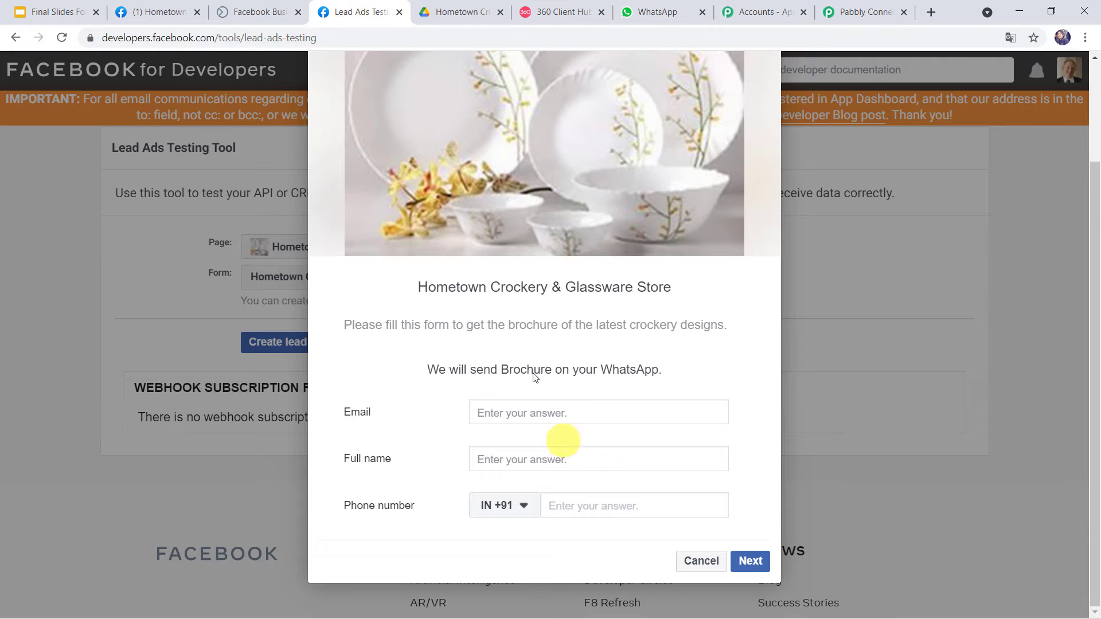
Fill the test lead form with the tester's e-mail, full name and phone number.
{"action": "left_click", "coordinate": [526, 409]}
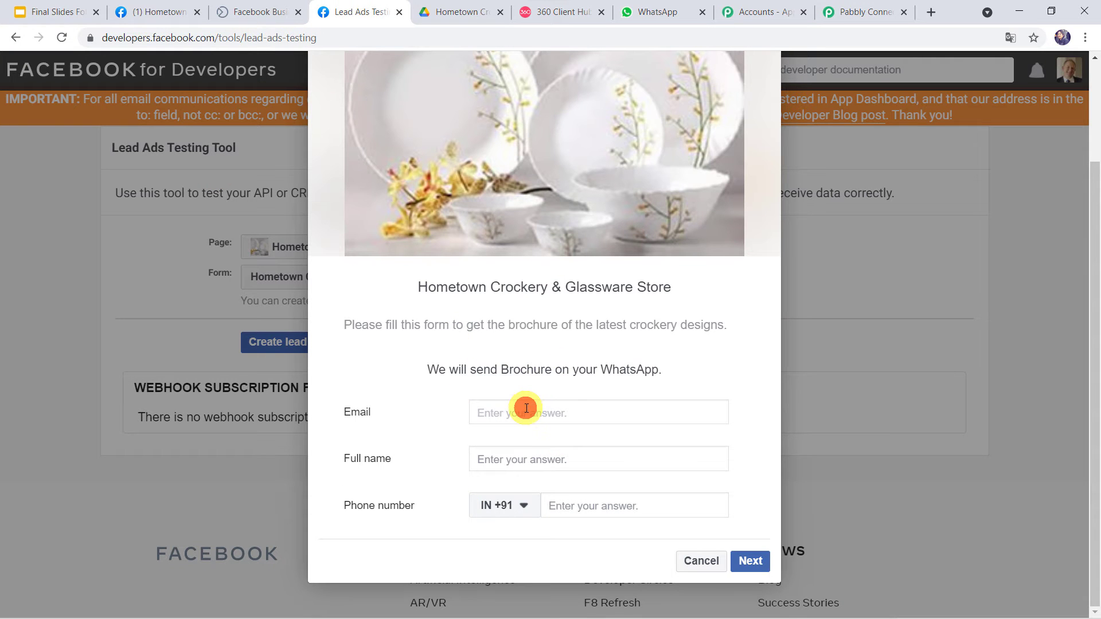
{"action": "type", "text": "shik"}
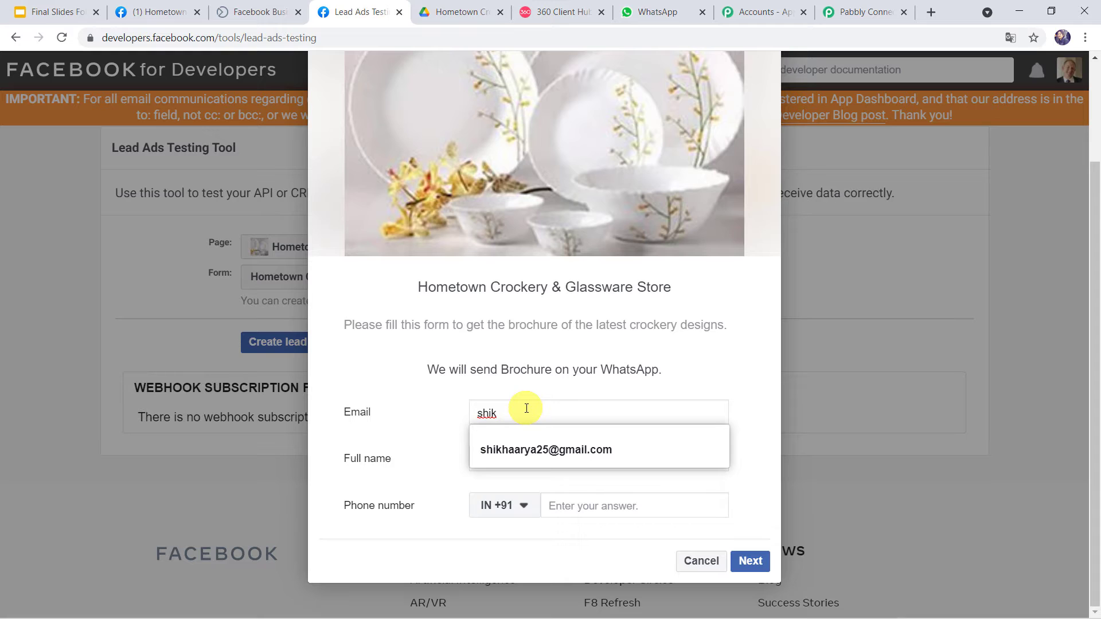
{"action": "key", "text": "Down"}
{"action": "left_click", "coordinate": [529, 448]}
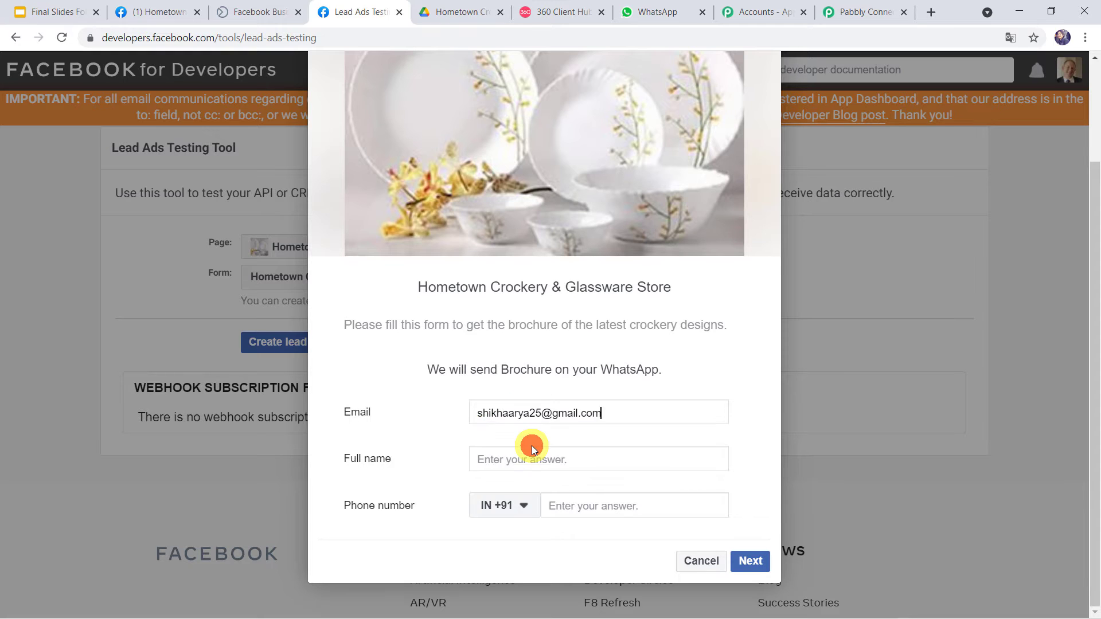
{"action": "left_click", "coordinate": [507, 464]}
{"action": "type", "text": "Shik"}
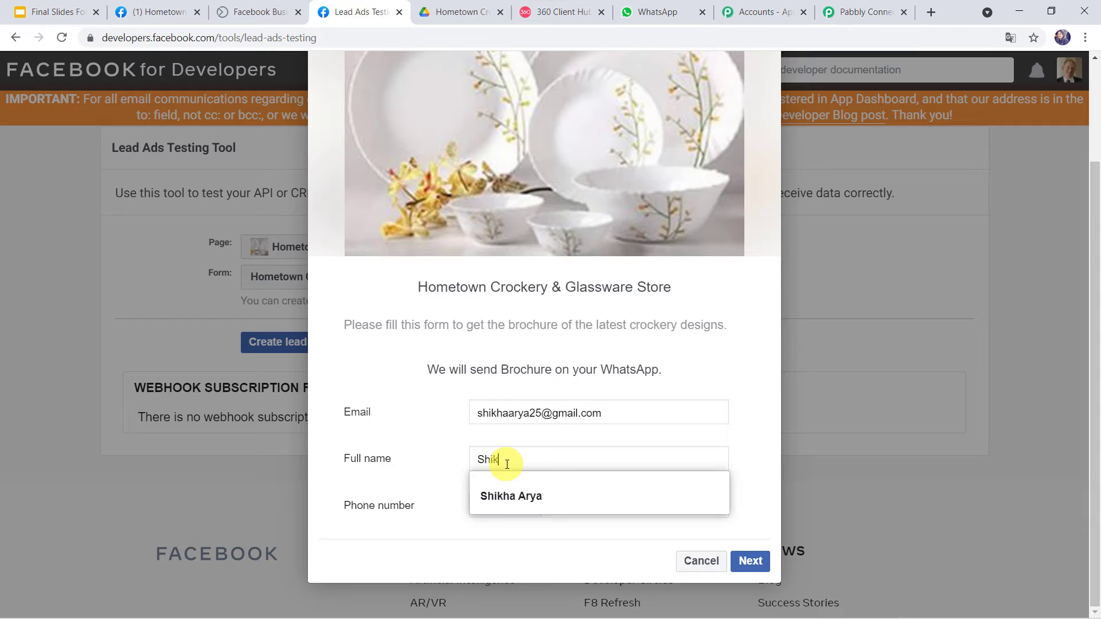
{"action": "key", "text": "Down"}
{"action": "key", "text": "Return"}
{"action": "key", "text": "Tab"}
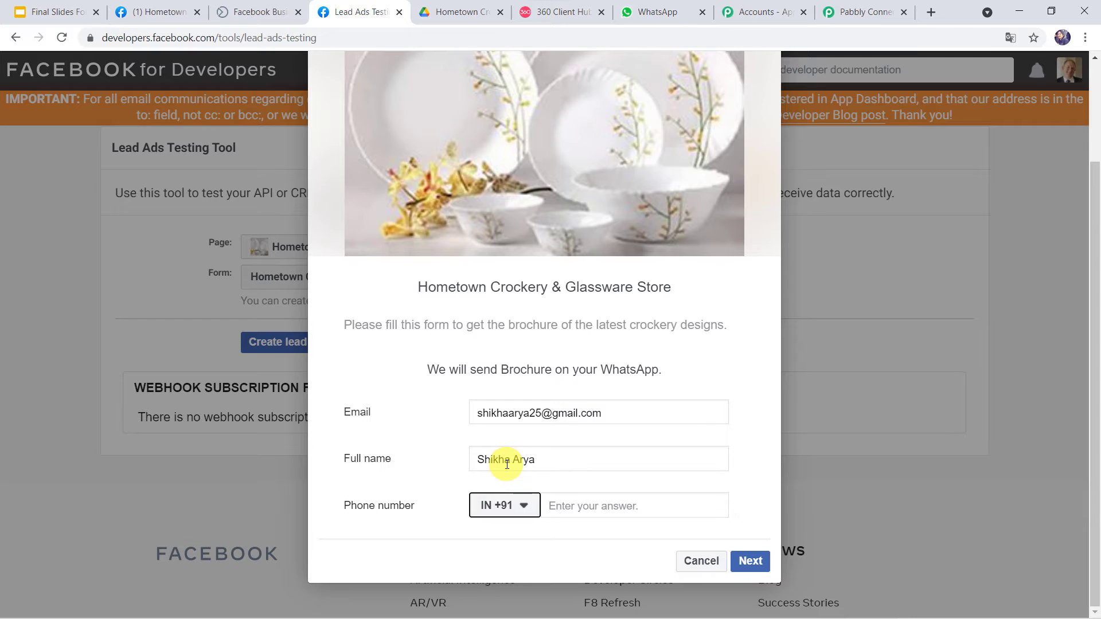
{"action": "key", "text": "Tab"}
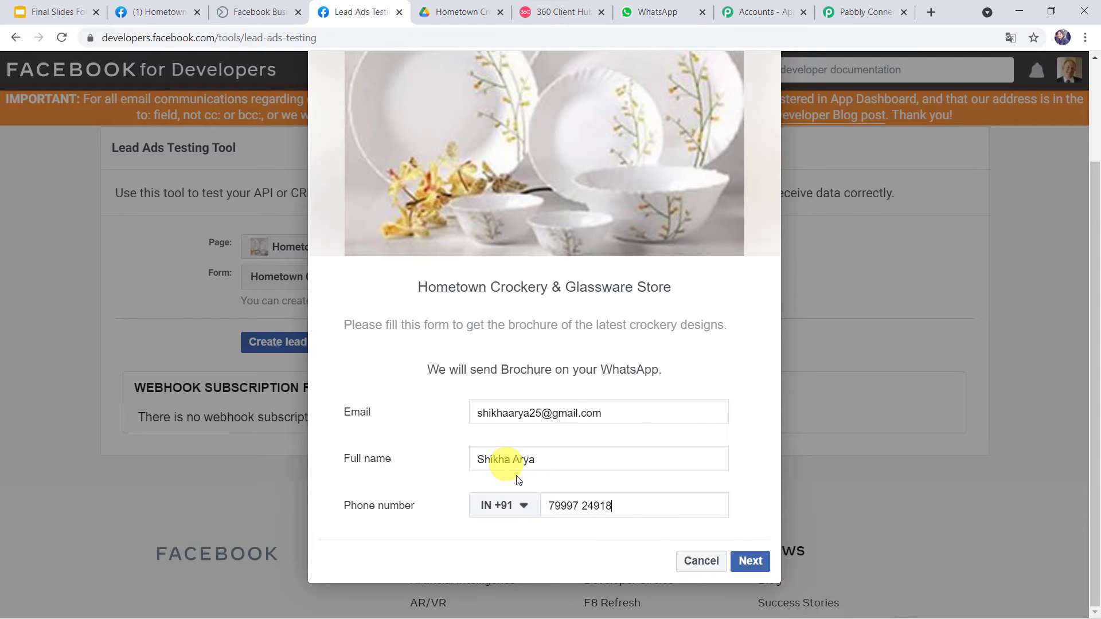
Submit the test lead and go back to the Pabbly Connect workflow.
{"action": "left_click", "coordinate": [751, 560]}
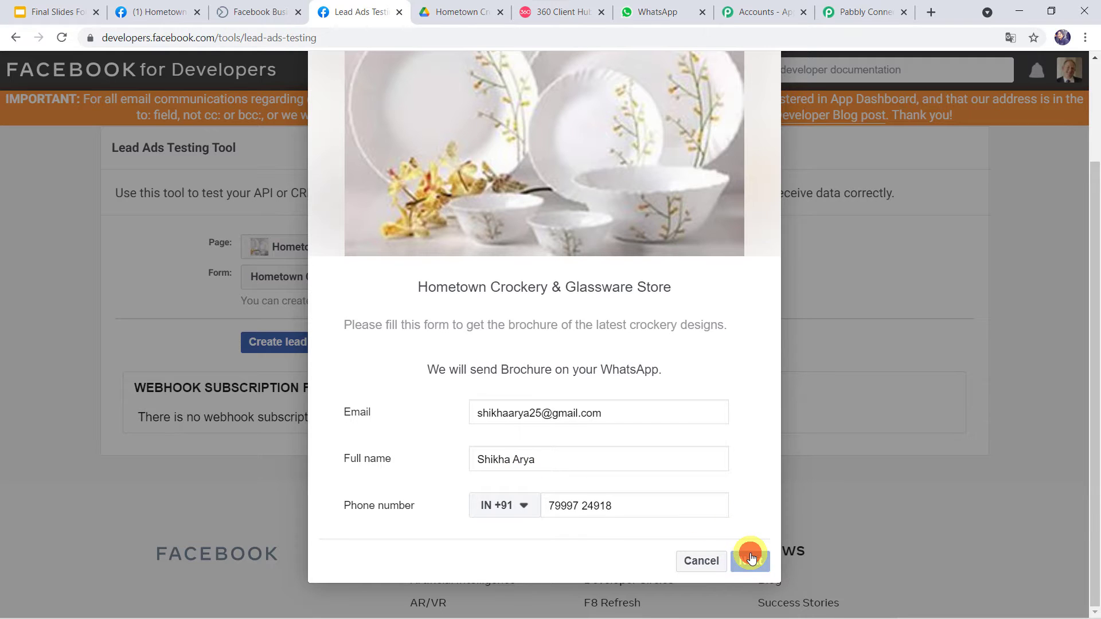
{"action": "left_click", "coordinate": [737, 531]}
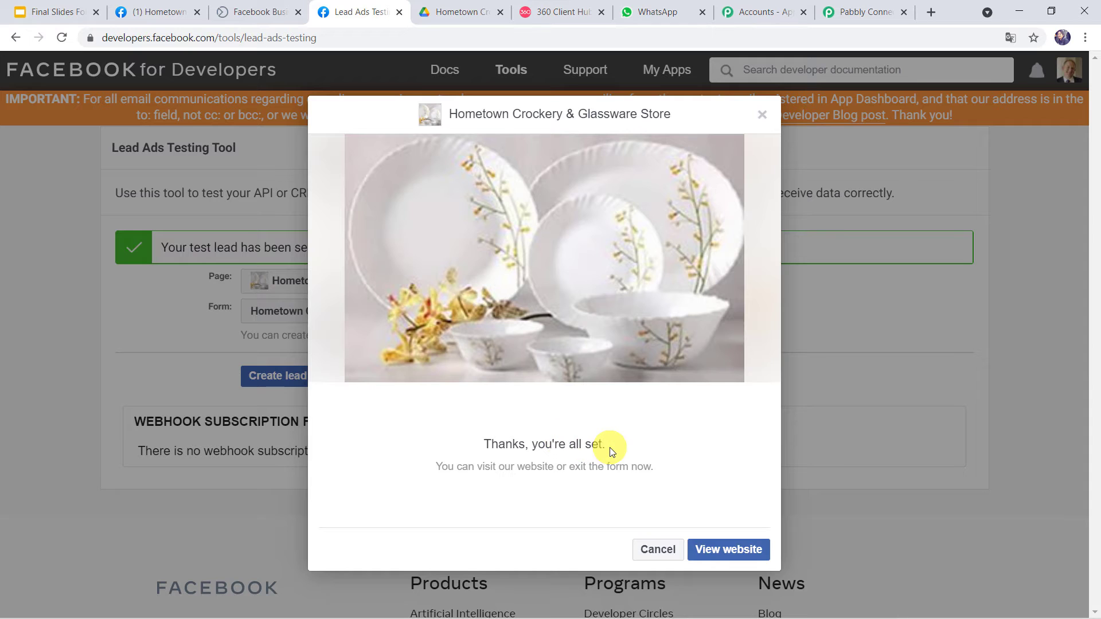
{"action": "left_click", "coordinate": [850, 10]}
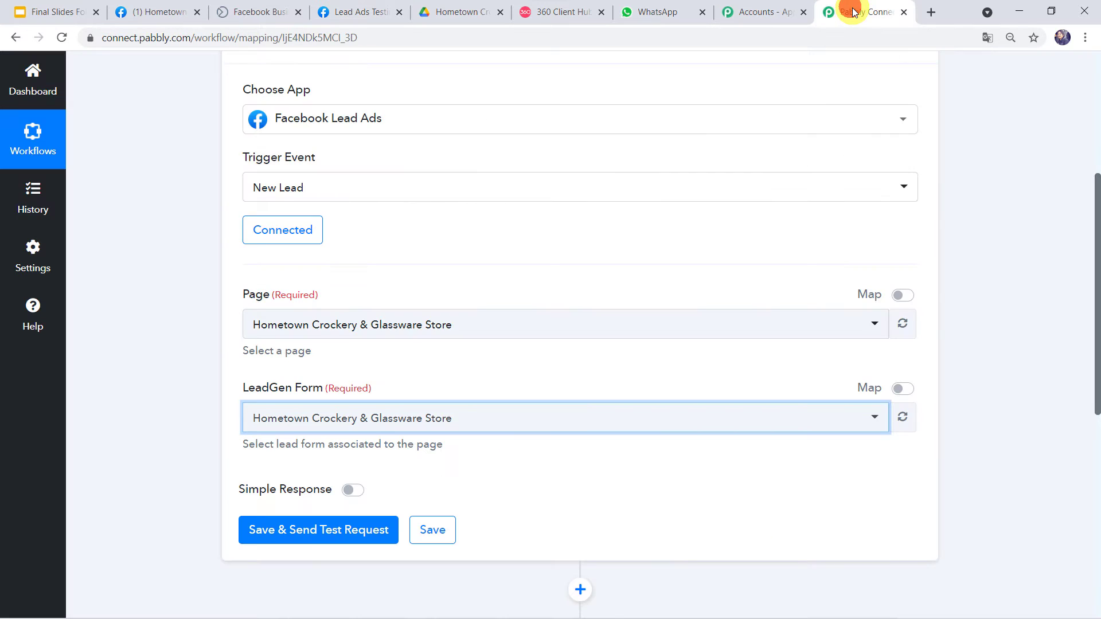
Fetch the test lead with Save & Send Test Request and check its e-mail, name and phone fields.
{"action": "scroll", "coordinate": [319, 315], "scroll_direction": "down", "scroll_amount": 2}
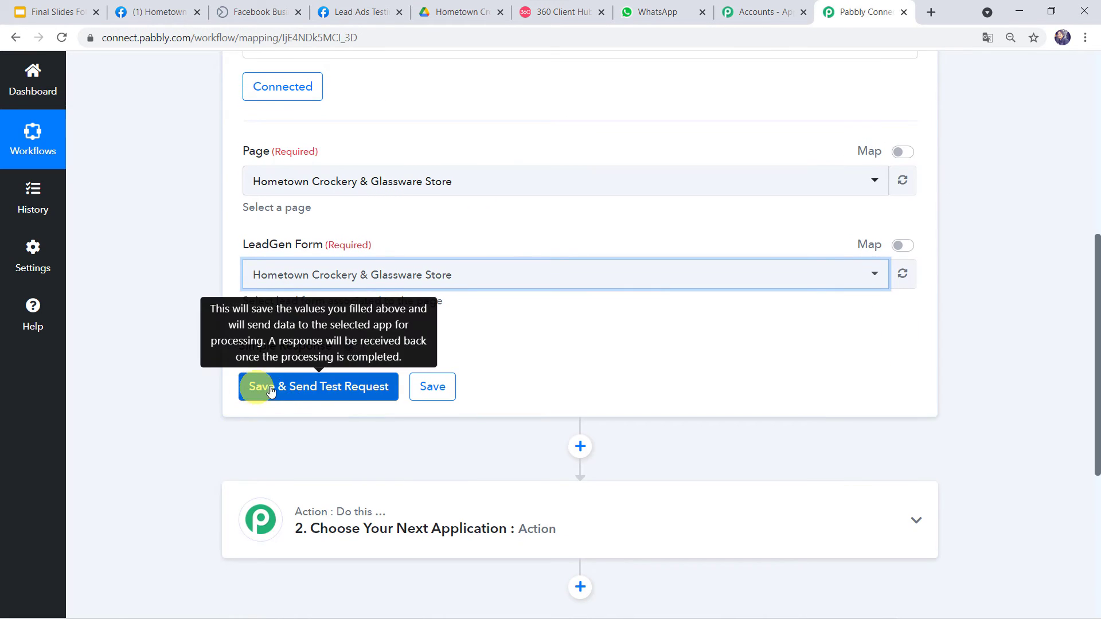
{"action": "left_click", "coordinate": [335, 389]}
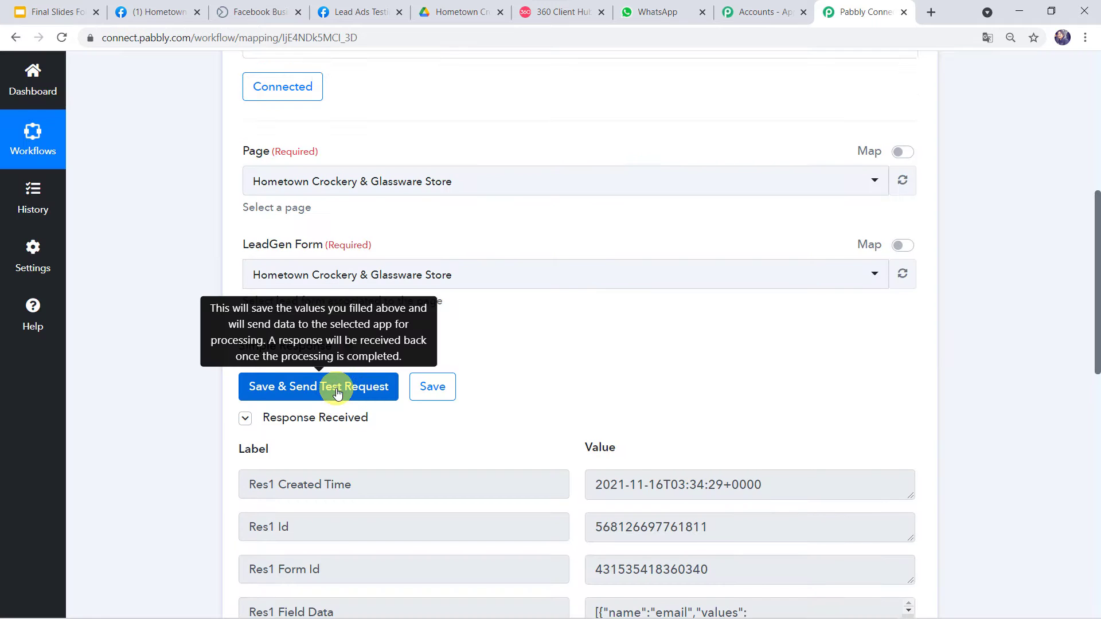
{"action": "scroll", "coordinate": [336, 388], "scroll_direction": "down", "scroll_amount": 5}
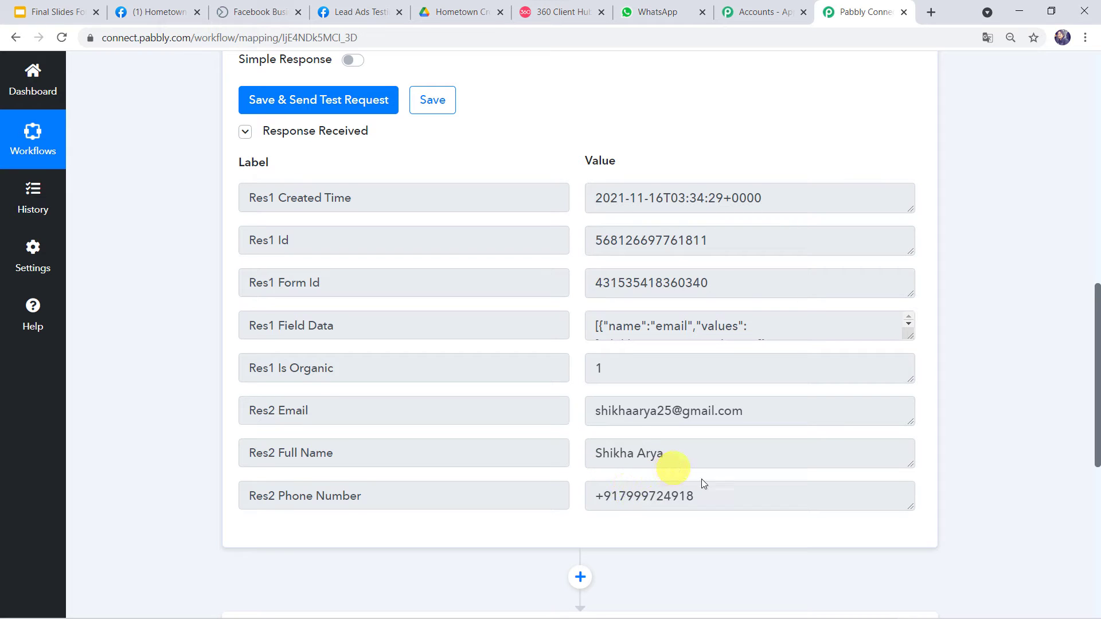
{"action": "left_click", "coordinate": [677, 453]}
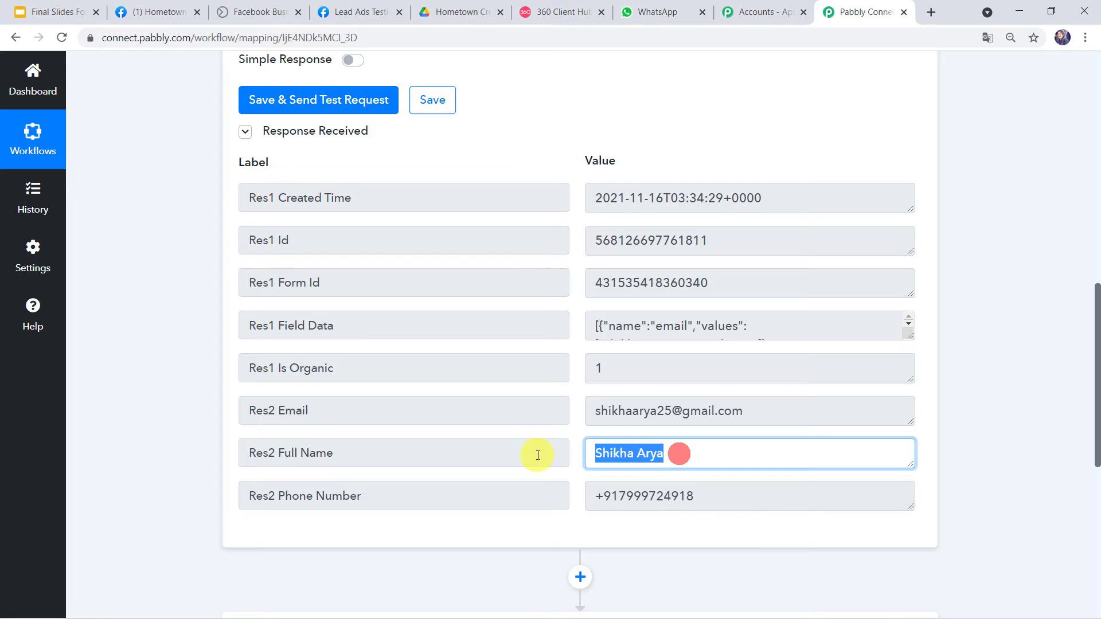
{"action": "left_click", "coordinate": [716, 495]}
{"action": "scroll", "coordinate": [508, 492], "scroll_direction": "down", "scroll_amount": 6}
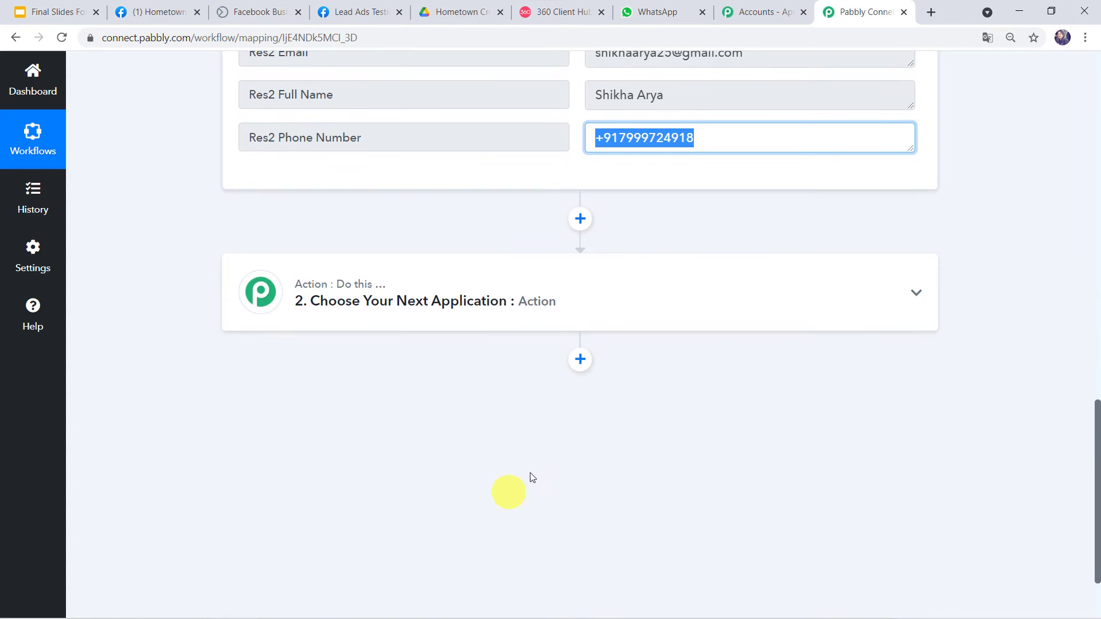
Set the action step to WhatsApp by 360Dialog with the Send Template Message event.
{"action": "left_click", "coordinate": [586, 304]}
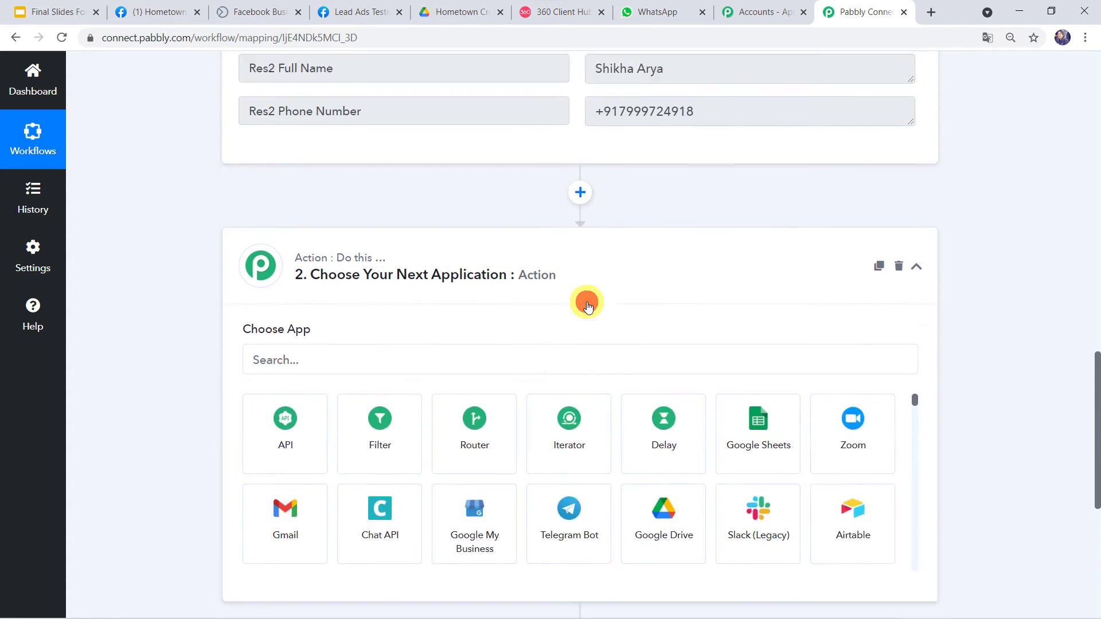
{"action": "left_click", "coordinate": [382, 312]}
{"action": "type", "text": "360"}
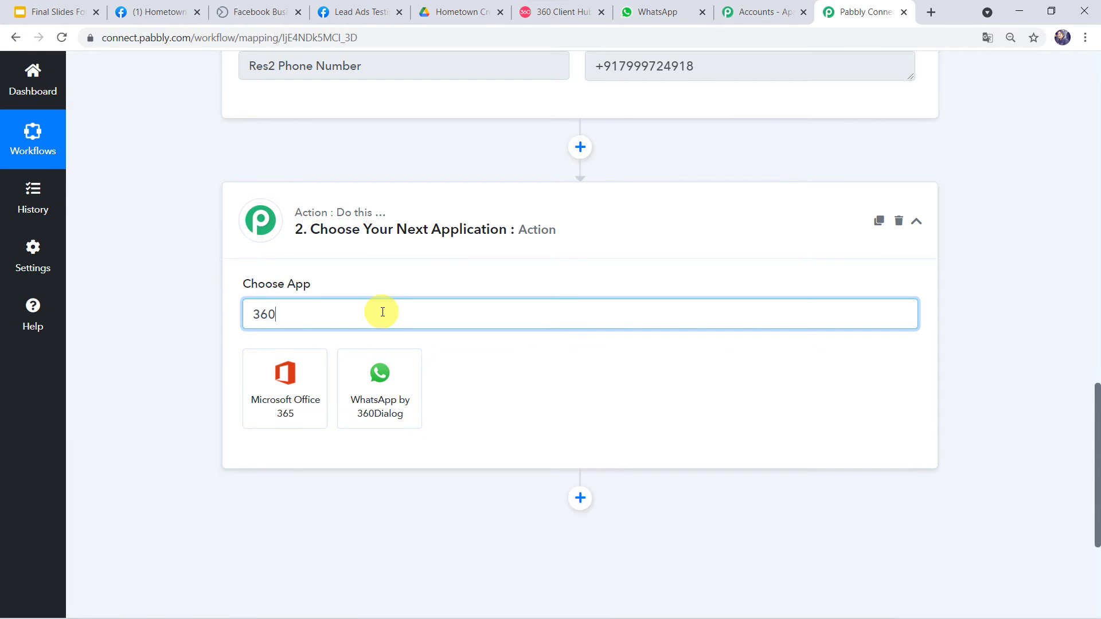
{"action": "left_click", "coordinate": [307, 398]}
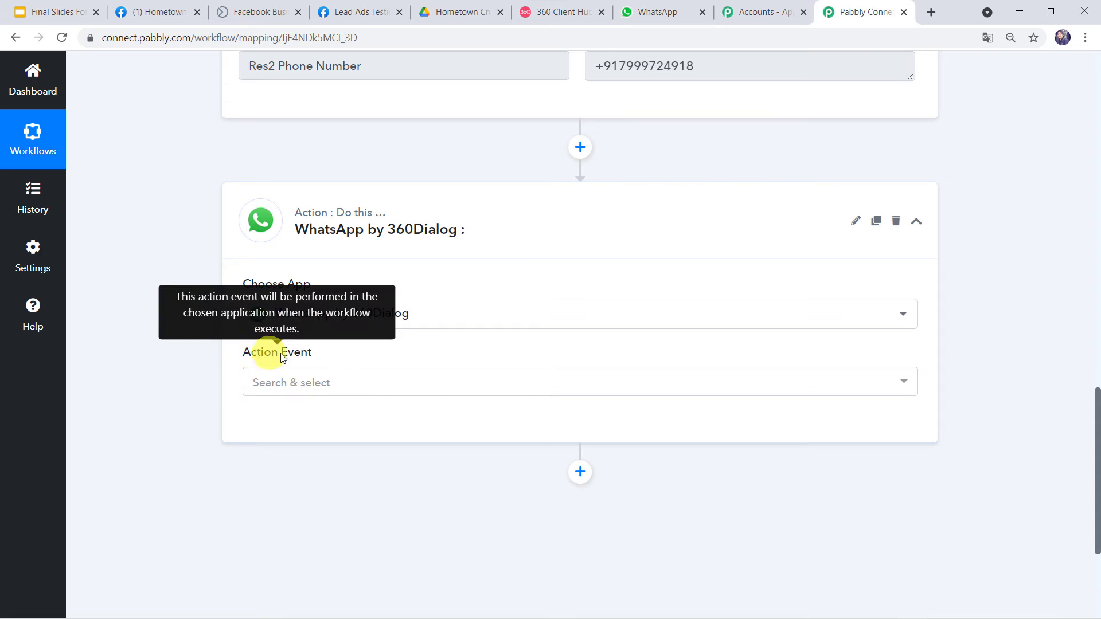
{"action": "left_click", "coordinate": [298, 390]}
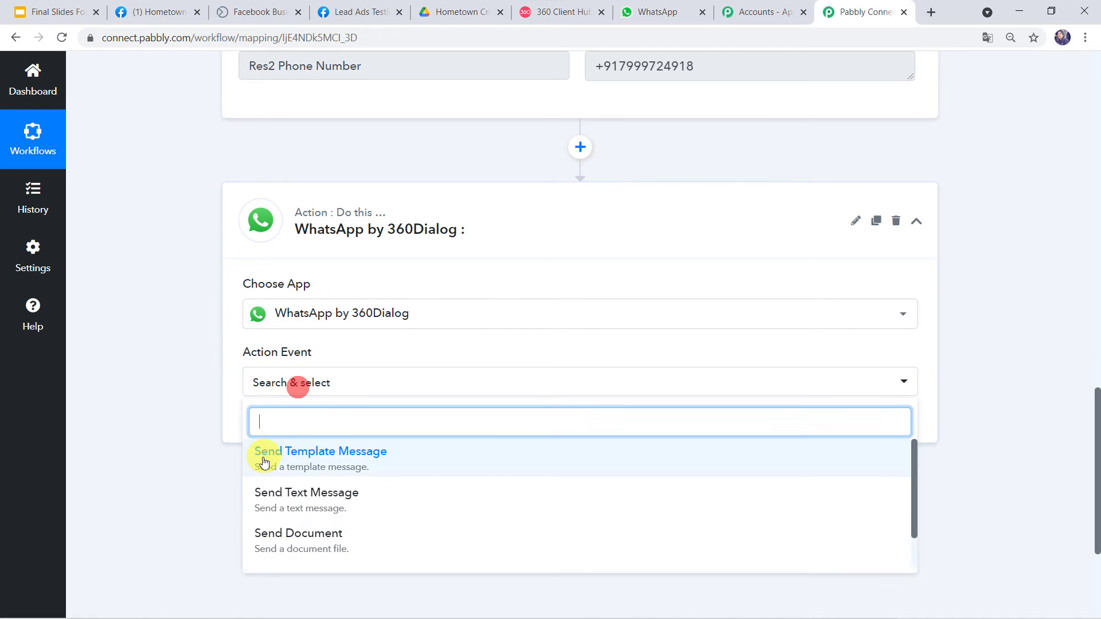
{"action": "left_click", "coordinate": [322, 455]}
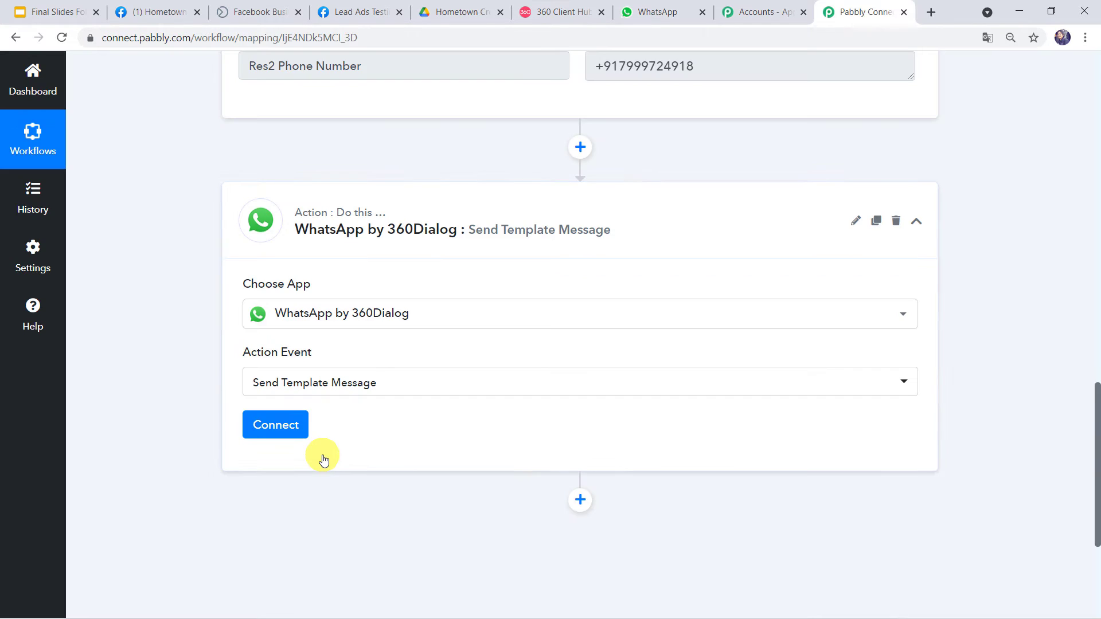
{"action": "left_click", "coordinate": [291, 425]}
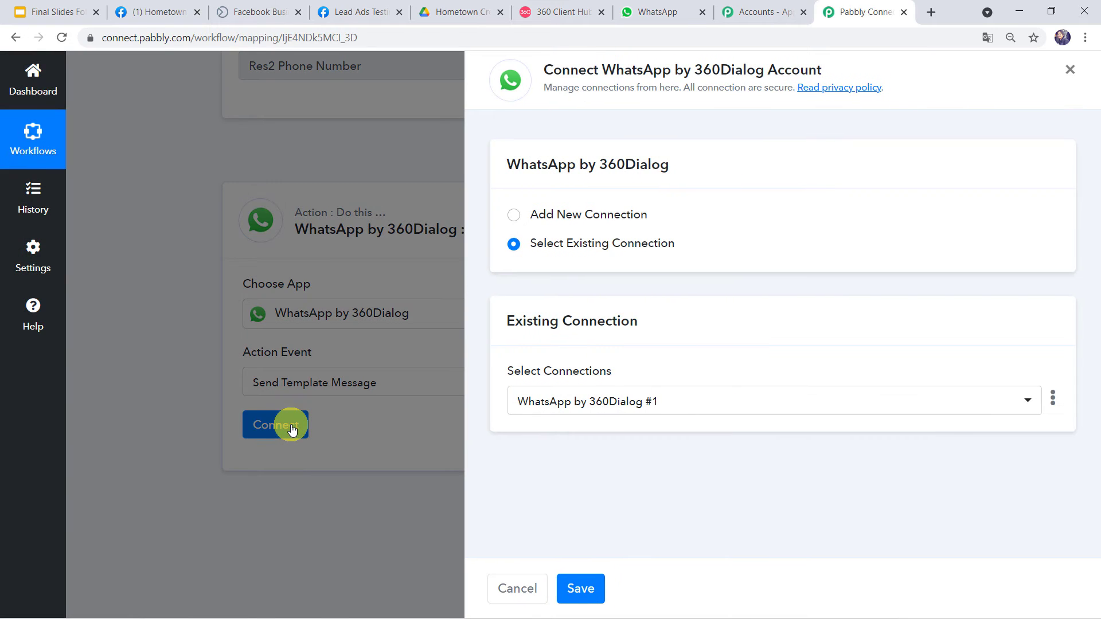
Add a new 360Dialog connection asking for API key and domain, then view the 360 Client Hub.
{"action": "left_click", "coordinate": [558, 216]}
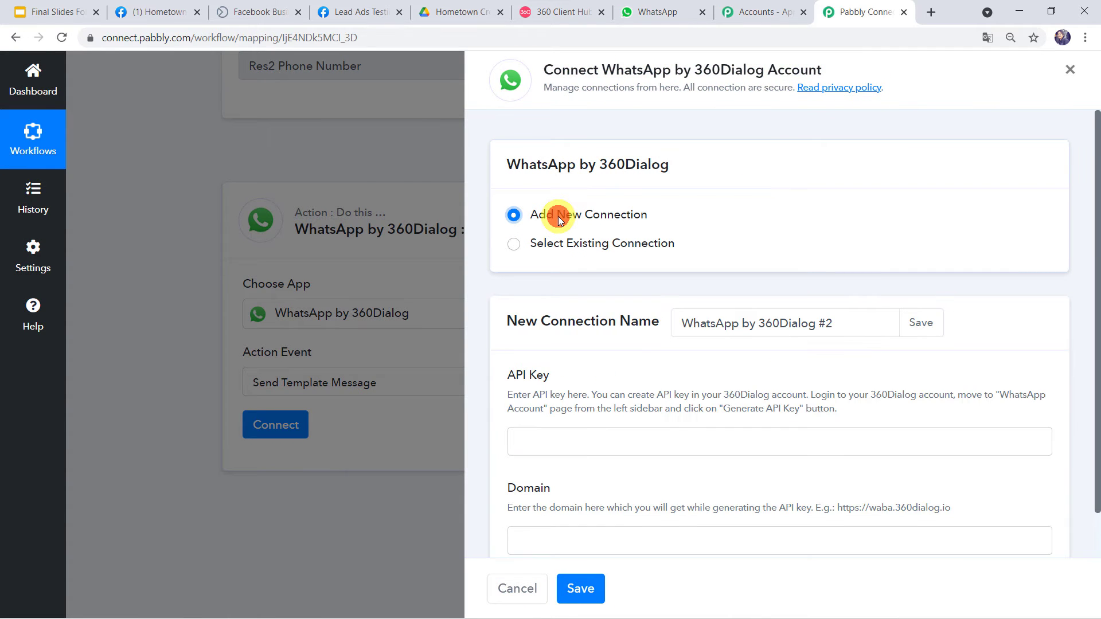
{"action": "scroll", "coordinate": [558, 217], "scroll_direction": "down", "scroll_amount": 1}
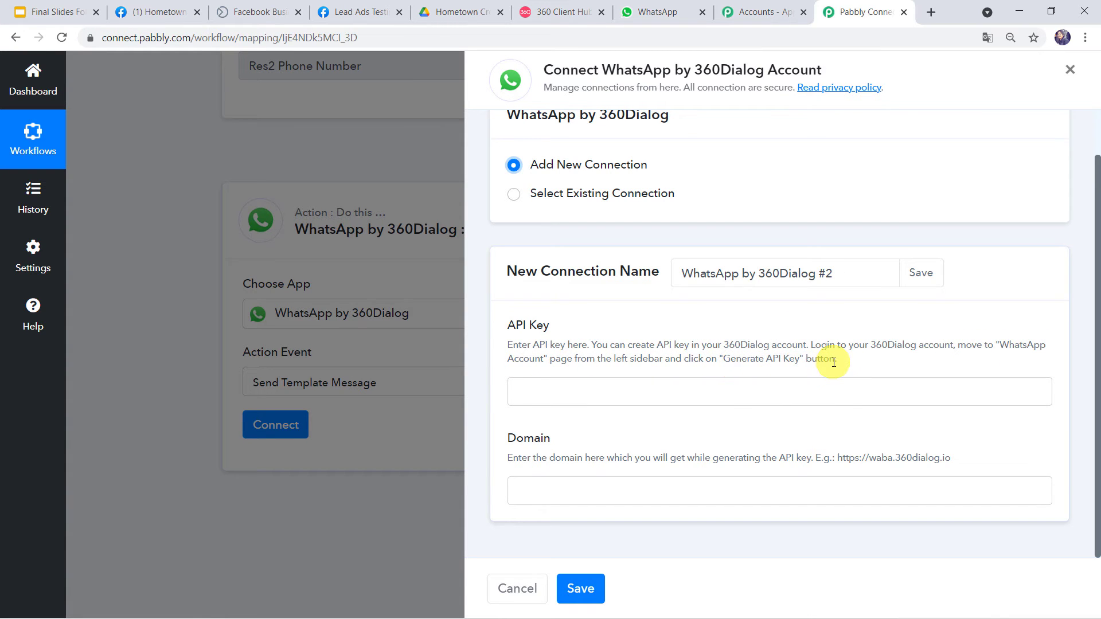
{"action": "left_click", "coordinate": [548, 16]}
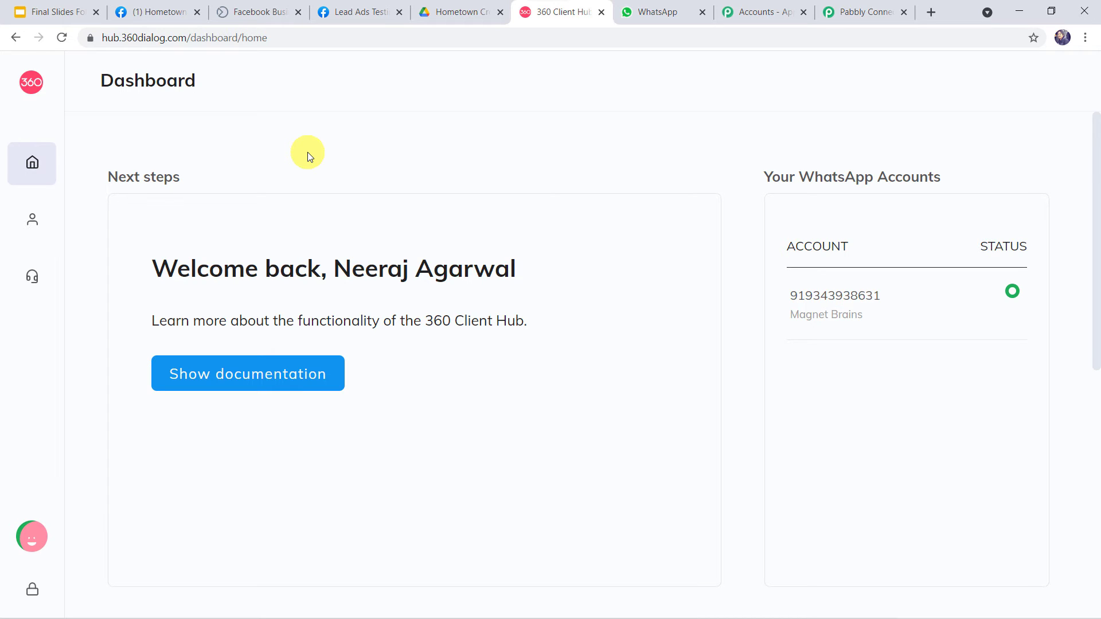
View the WhatsApp Accounts page in 360 Client Hub, then return to the Pabbly connection form.
{"action": "left_click", "coordinate": [30, 228]}
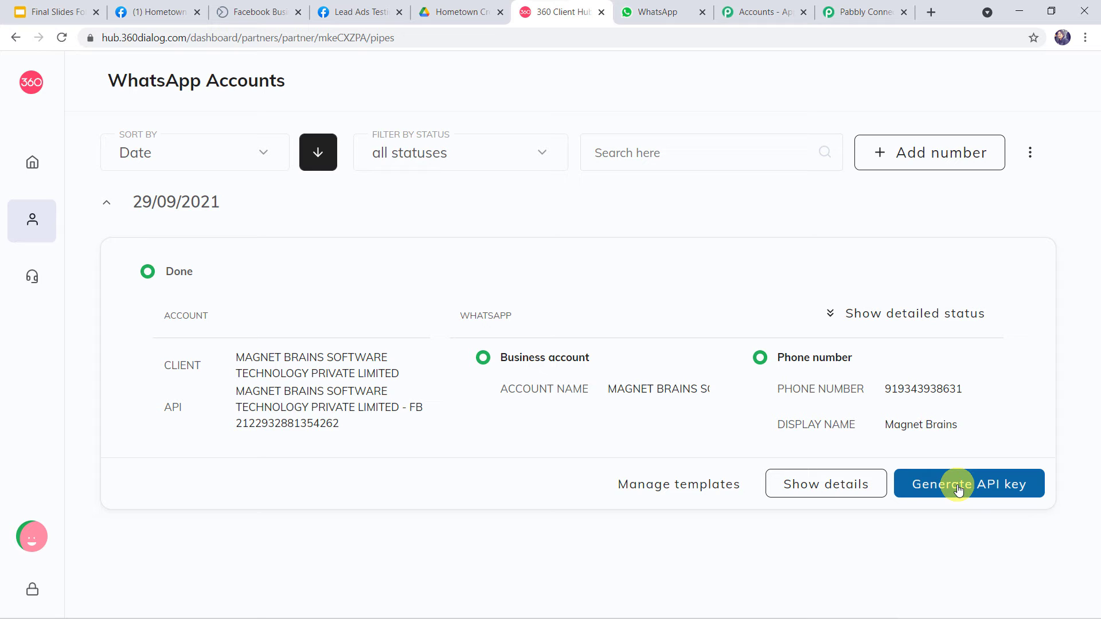
{"action": "left_click", "coordinate": [847, 9]}
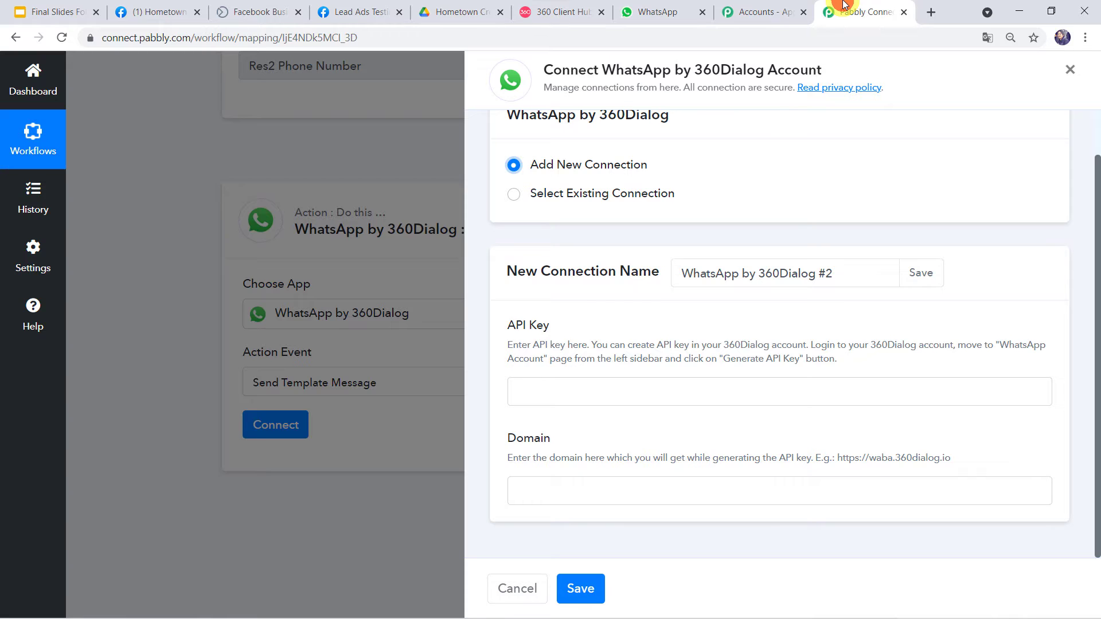
Copy the example 360Dialog domain URL into the Domain field.
{"action": "left_click", "coordinate": [532, 382]}
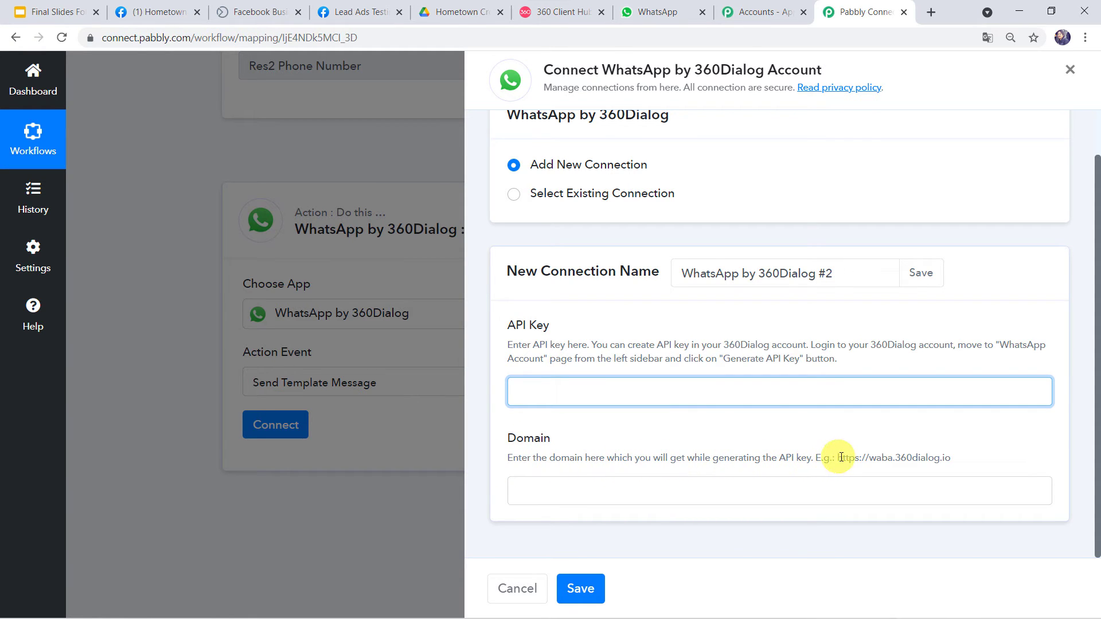
{"action": "left_click_drag", "start_coordinate": [835, 458], "coordinate": [950, 456]}
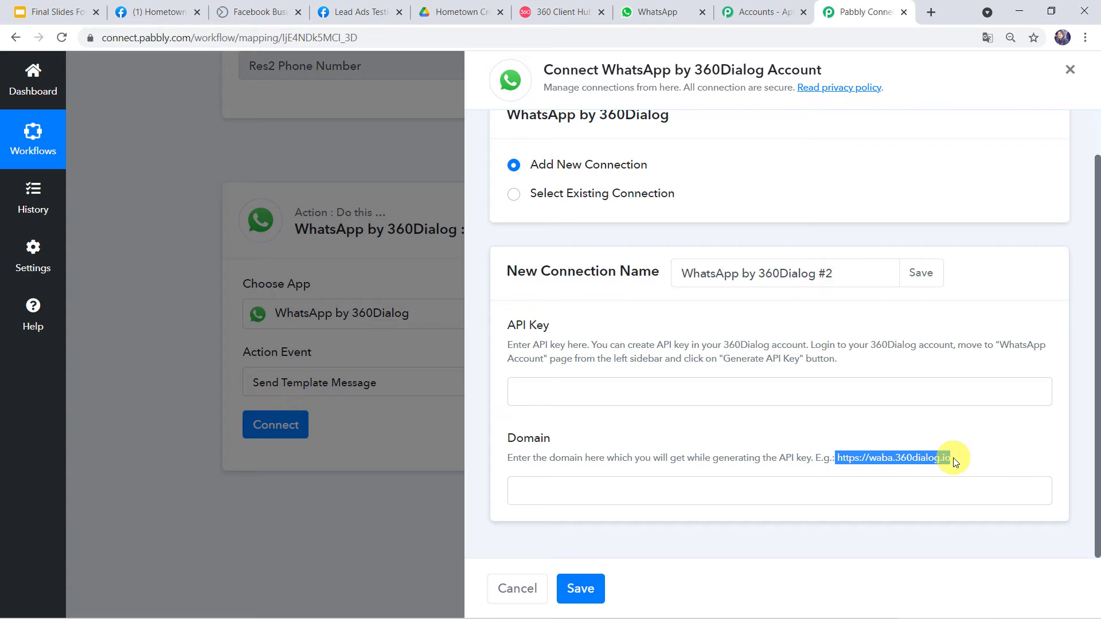
{"action": "right_click", "coordinate": [948, 455]}
{"action": "left_click", "coordinate": [945, 470]}
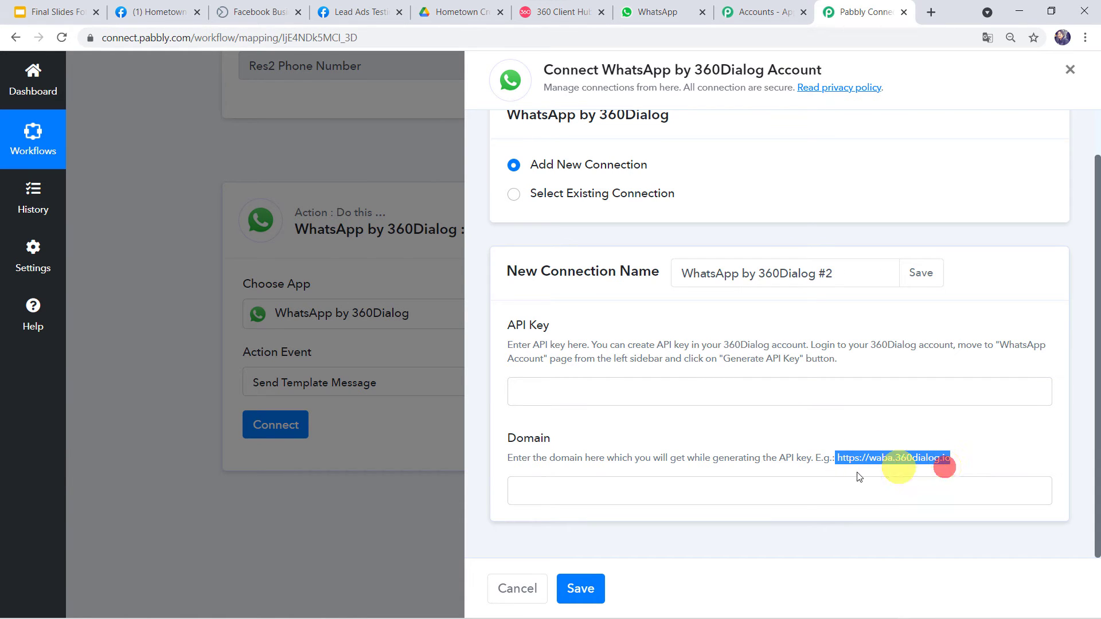
{"action": "left_click", "coordinate": [639, 491]}
{"action": "right_click", "coordinate": [638, 491]}
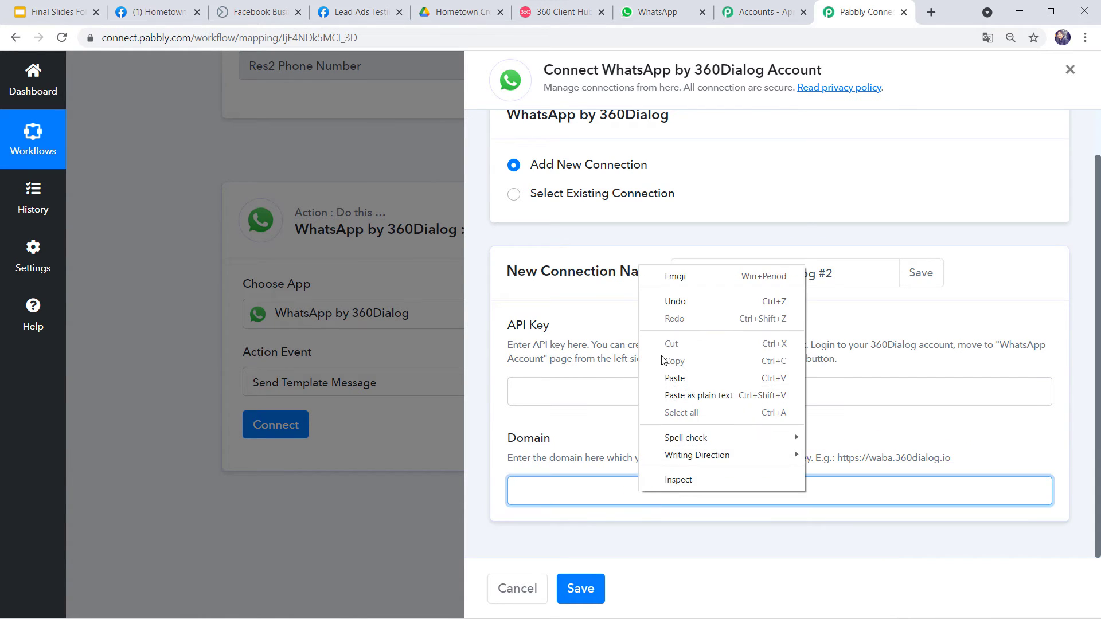
{"action": "left_click", "coordinate": [674, 378]}
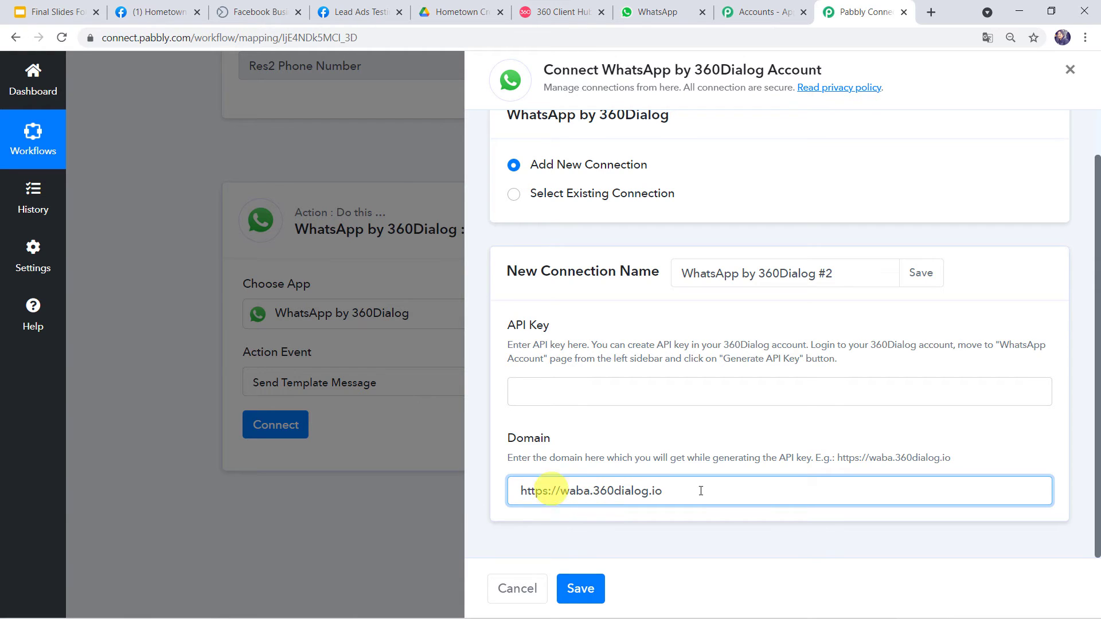
Switch to the existing WhatsApp by 360Dialog #1 connection and save it.
{"action": "left_click", "coordinate": [521, 390]}
{"action": "left_click", "coordinate": [535, 498]}
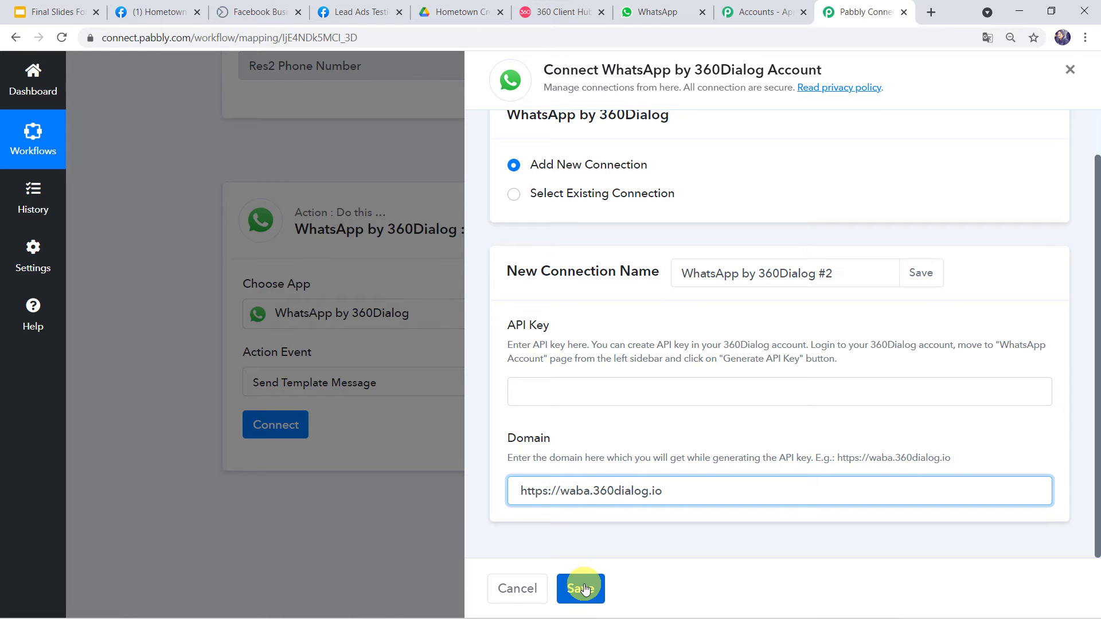
{"action": "left_click", "coordinate": [512, 198]}
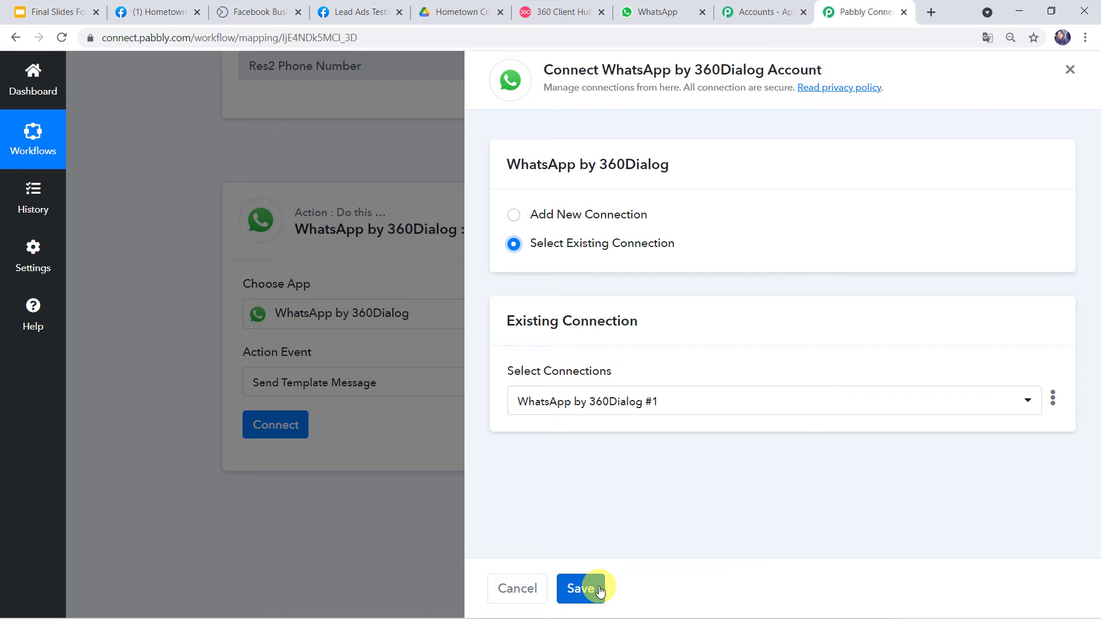
{"action": "left_click", "coordinate": [580, 589]}
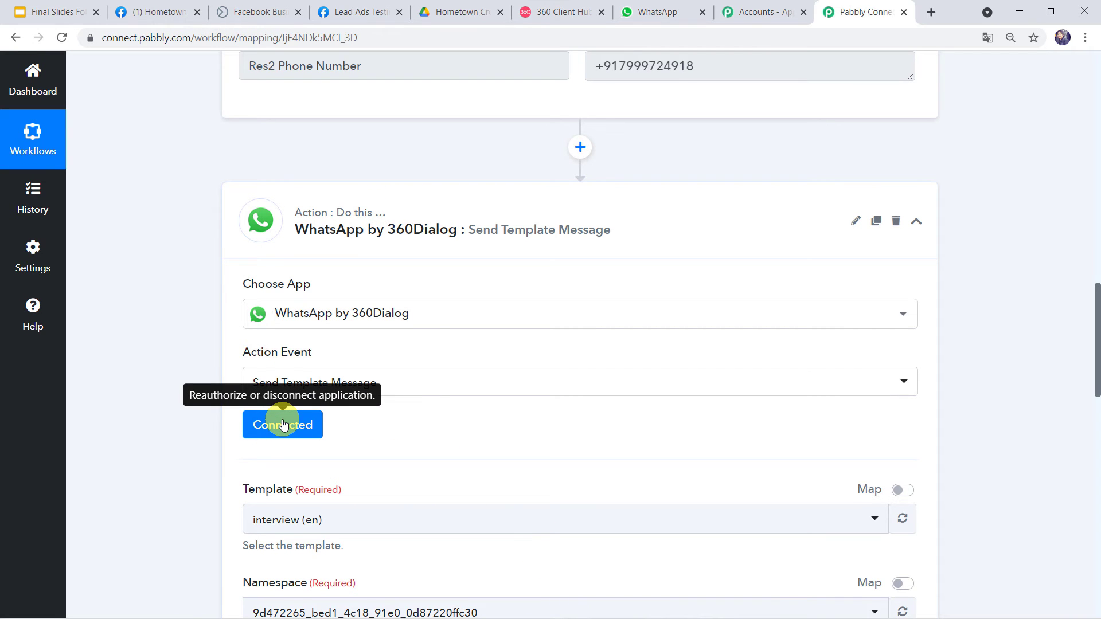
{"action": "scroll", "coordinate": [282, 421], "scroll_direction": "down", "scroll_amount": 5}
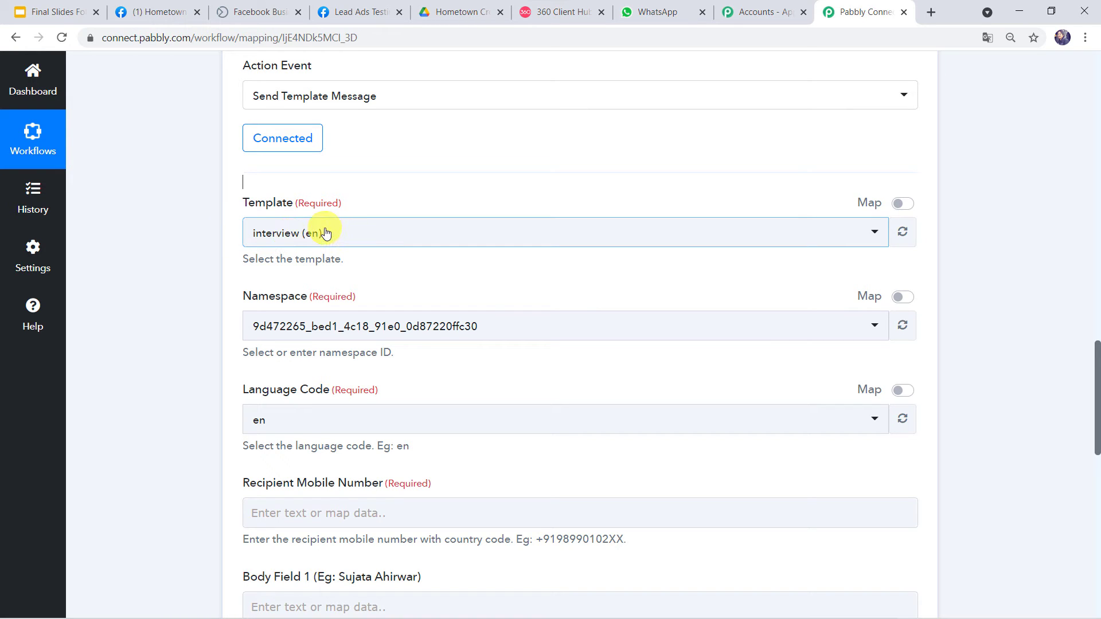
In 360Dialog Client Hub, show the WhatsApp account's Templates list (appointment, form_fill_thanks, etc.).
{"action": "left_click", "coordinate": [554, 19]}
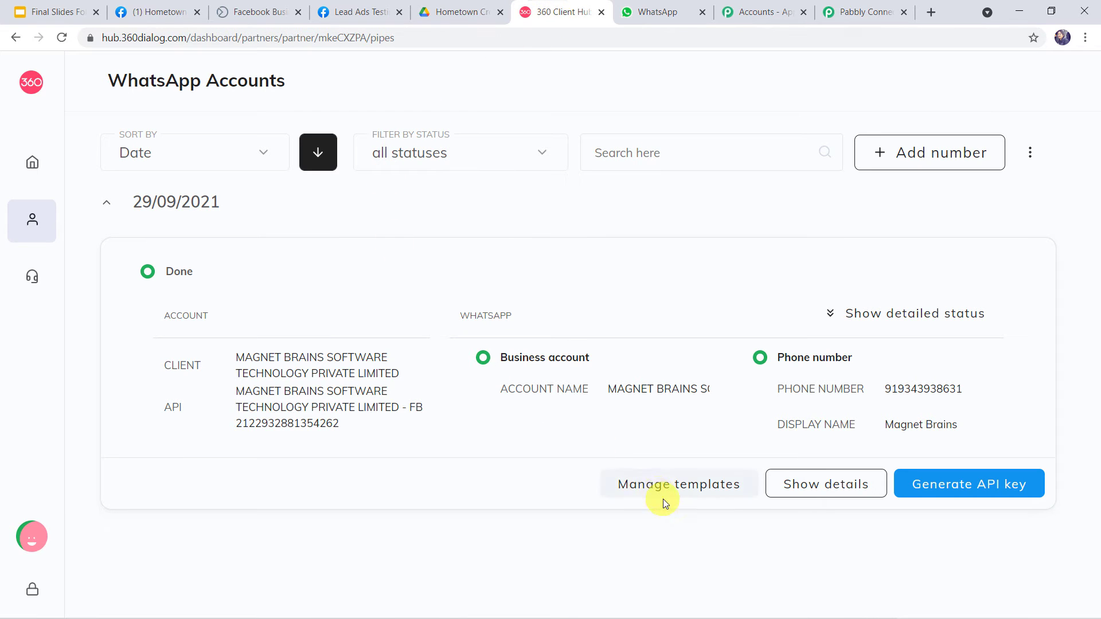
{"action": "left_click", "coordinate": [704, 484]}
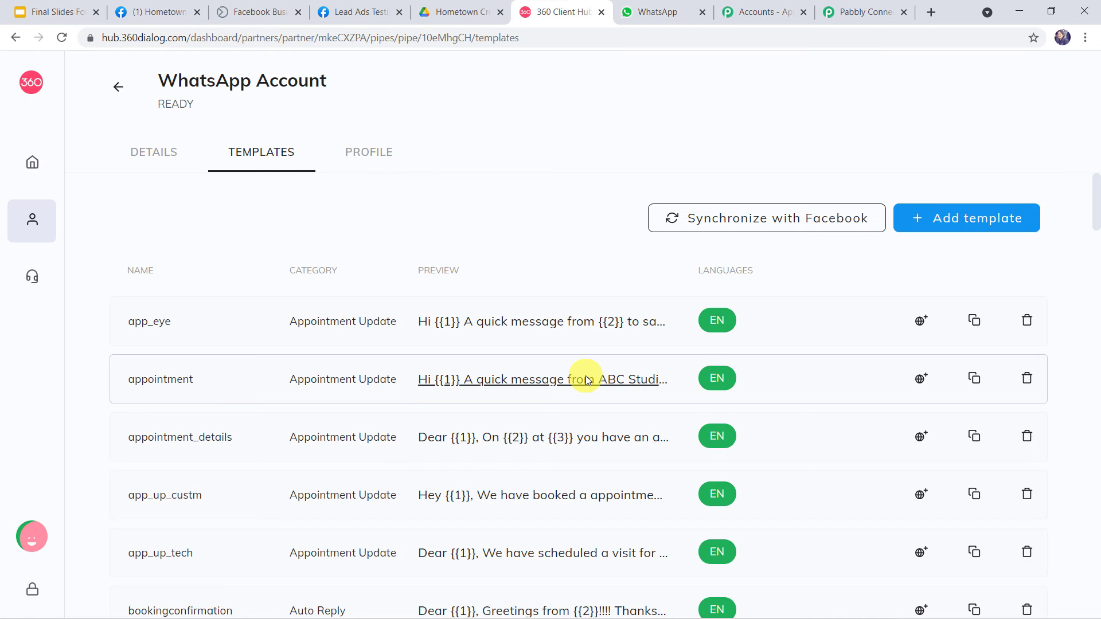
{"action": "scroll", "coordinate": [586, 380], "scroll_direction": "down", "scroll_amount": 19}
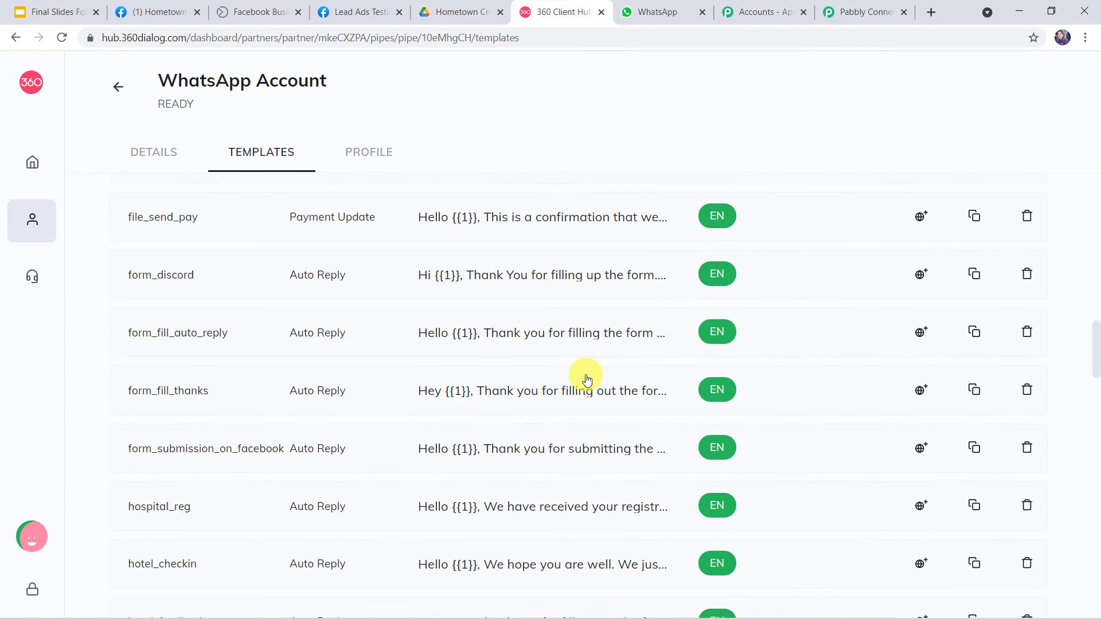
{"action": "scroll", "coordinate": [586, 380], "scroll_direction": "up", "scroll_amount": 19}
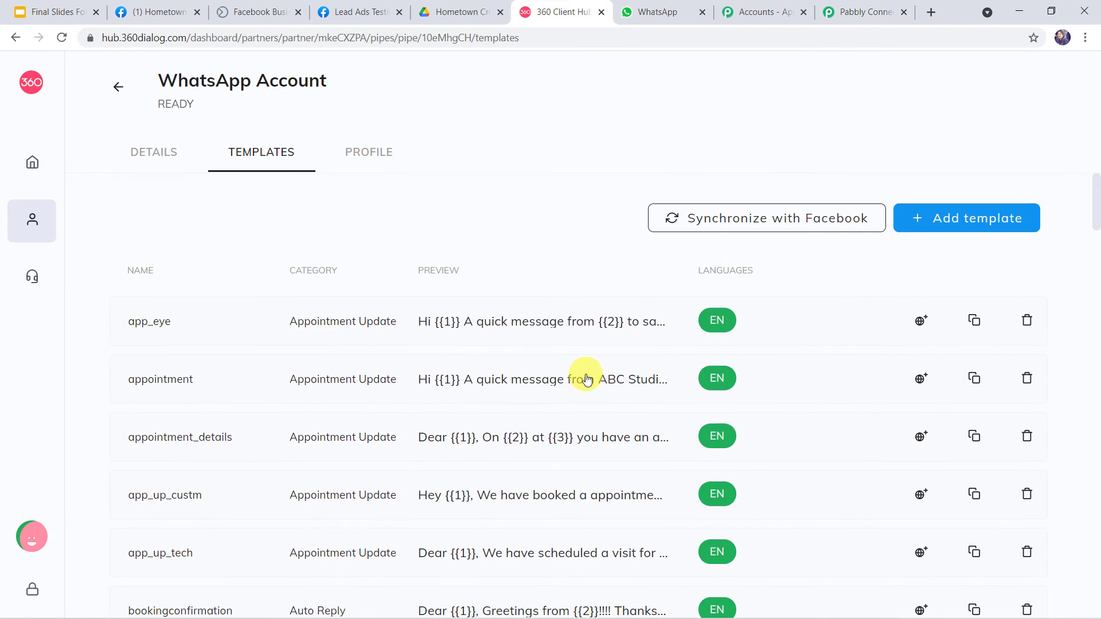
{"action": "left_click", "coordinate": [945, 220]}
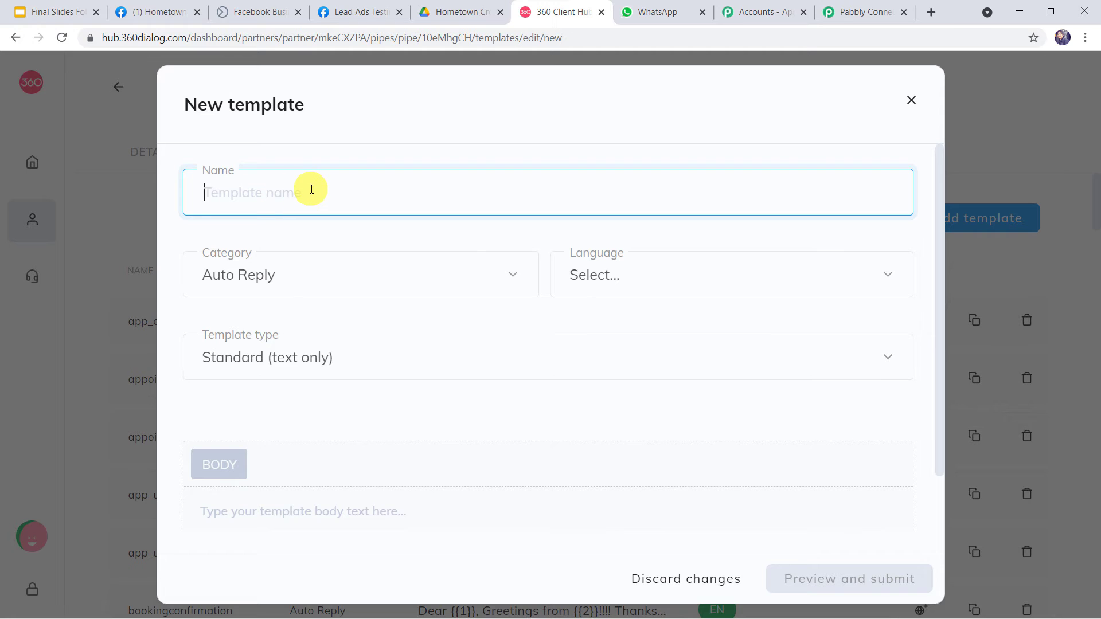
{"action": "left_click", "coordinate": [318, 276]}
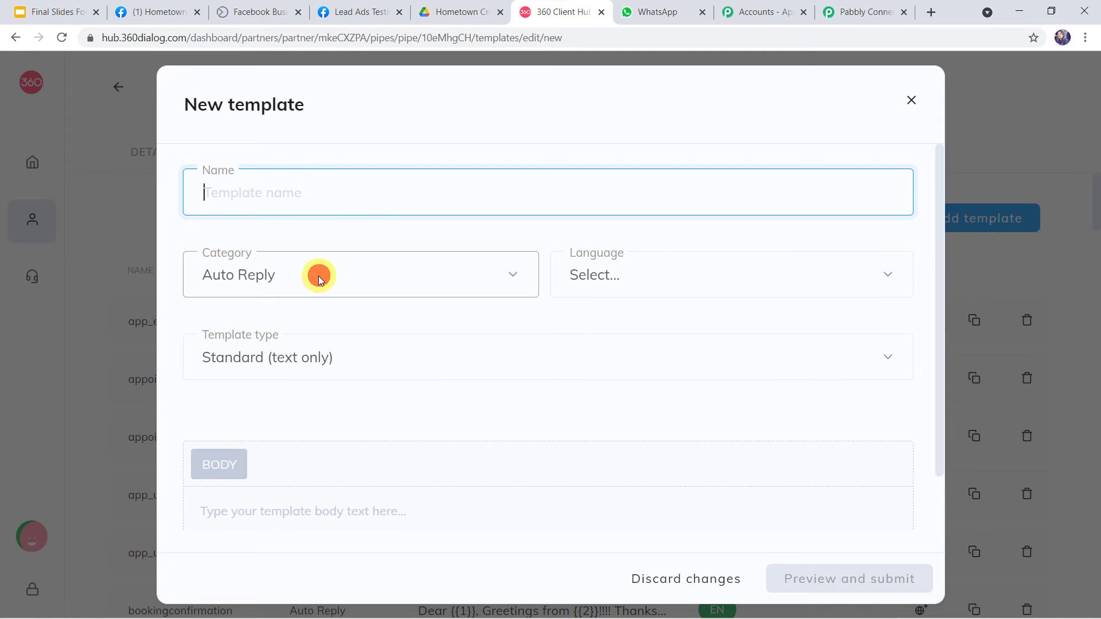
{"action": "scroll", "coordinate": [356, 367], "scroll_direction": "down", "scroll_amount": 7}
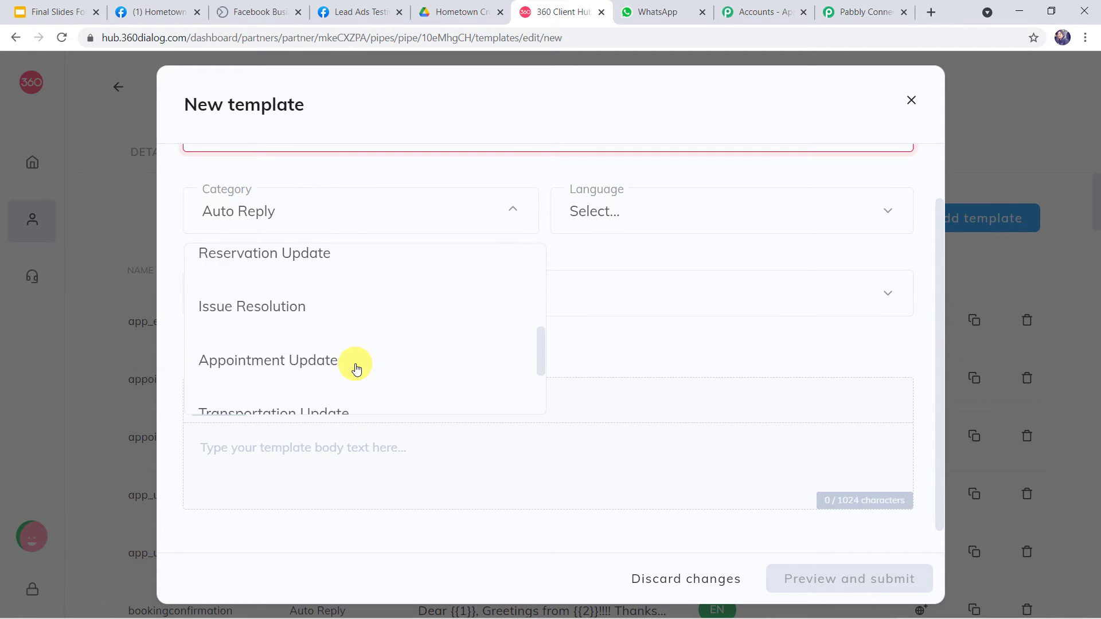
{"action": "scroll", "coordinate": [356, 366], "scroll_direction": "down", "scroll_amount": 1}
{"action": "scroll", "coordinate": [356, 367], "scroll_direction": "up", "scroll_amount": 5}
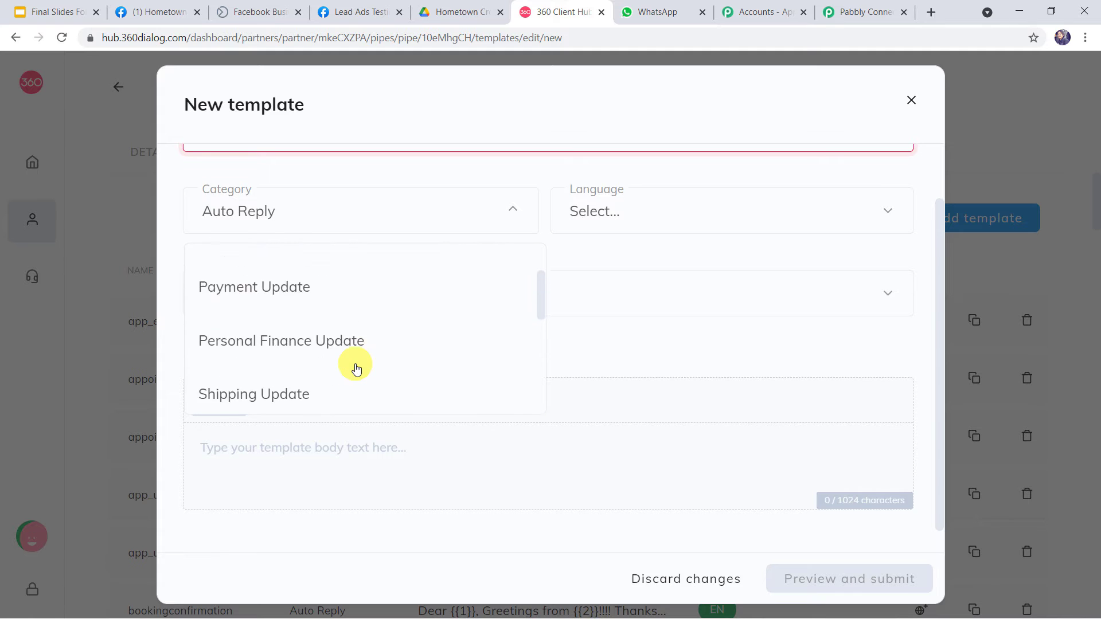
{"action": "left_click", "coordinate": [621, 219]}
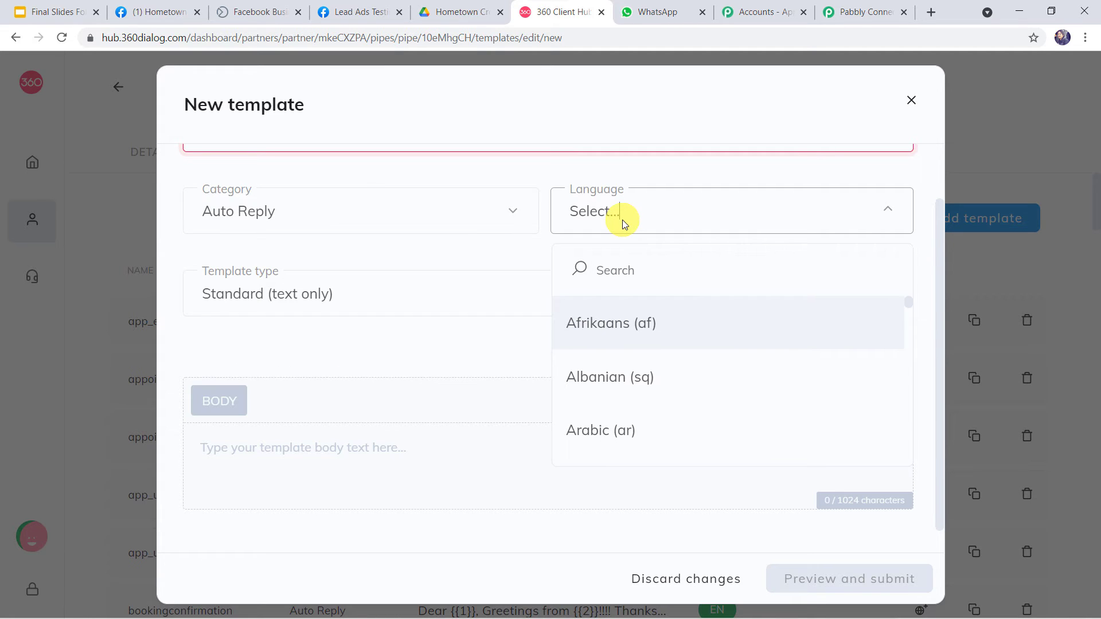
{"action": "left_click", "coordinate": [621, 219]}
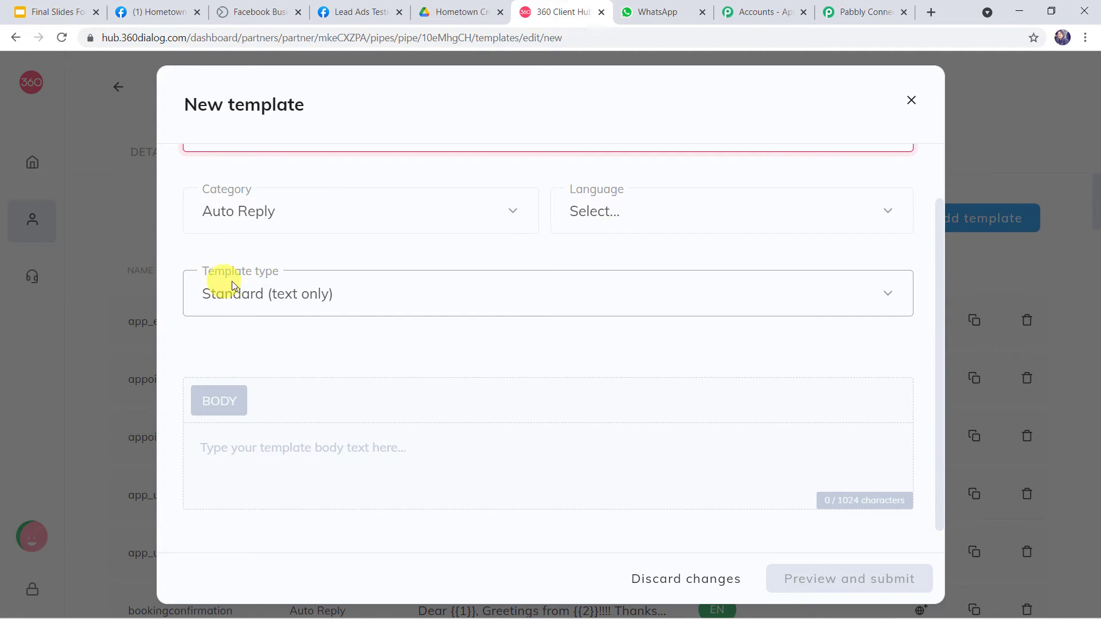
{"action": "left_click", "coordinate": [340, 285]}
{"action": "left_click", "coordinate": [342, 285]}
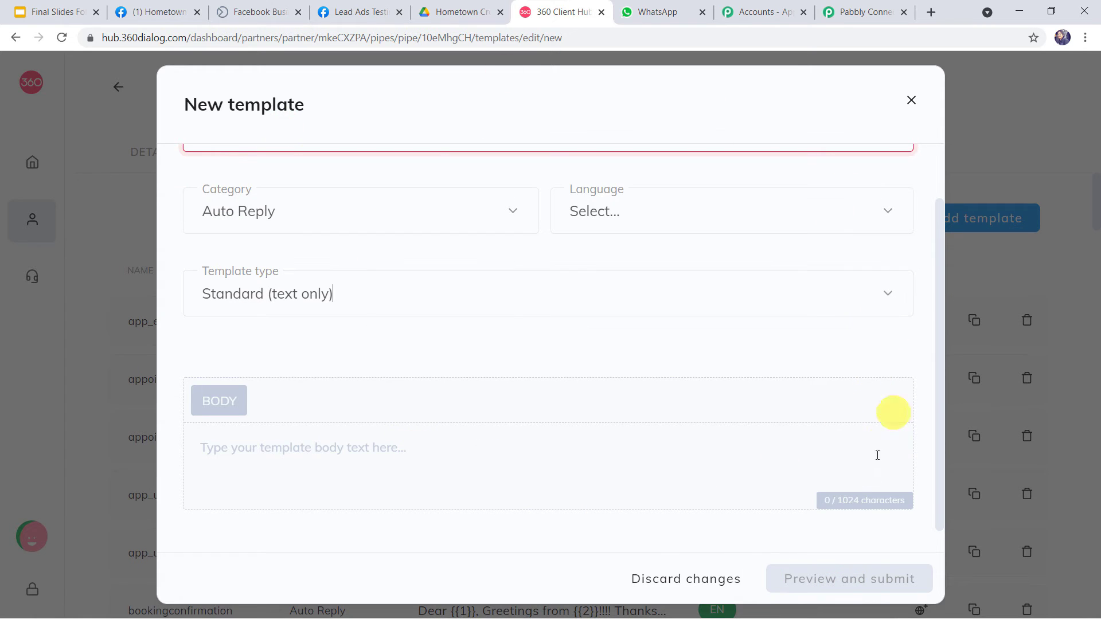
{"action": "left_click", "coordinate": [914, 107]}
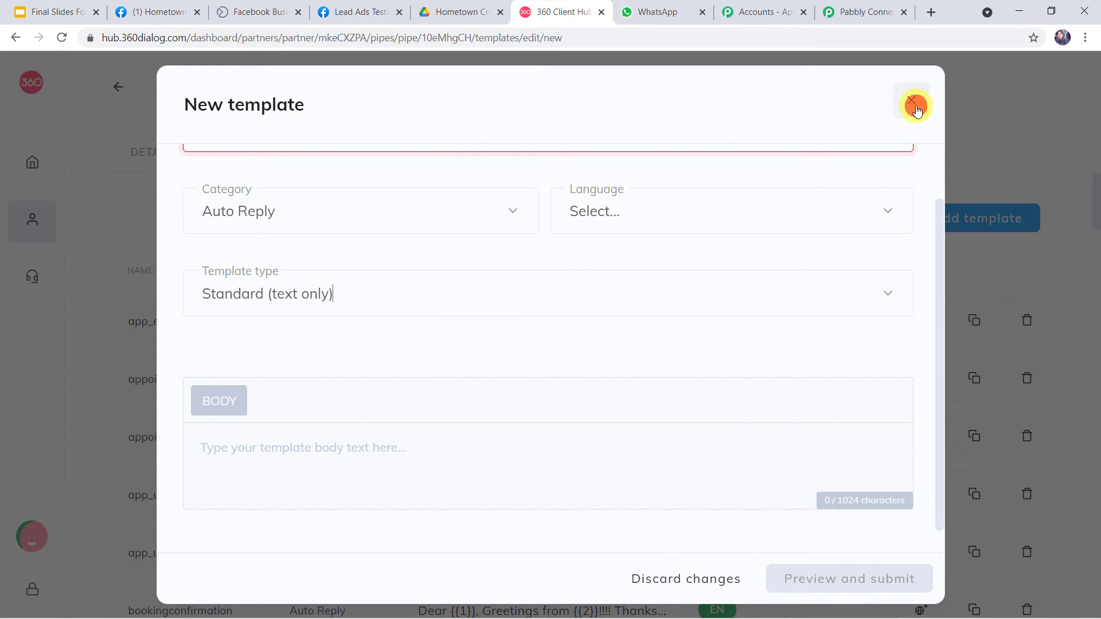
Open the preview of the approved send_brochure_final template.
{"action": "left_click", "coordinate": [544, 259]}
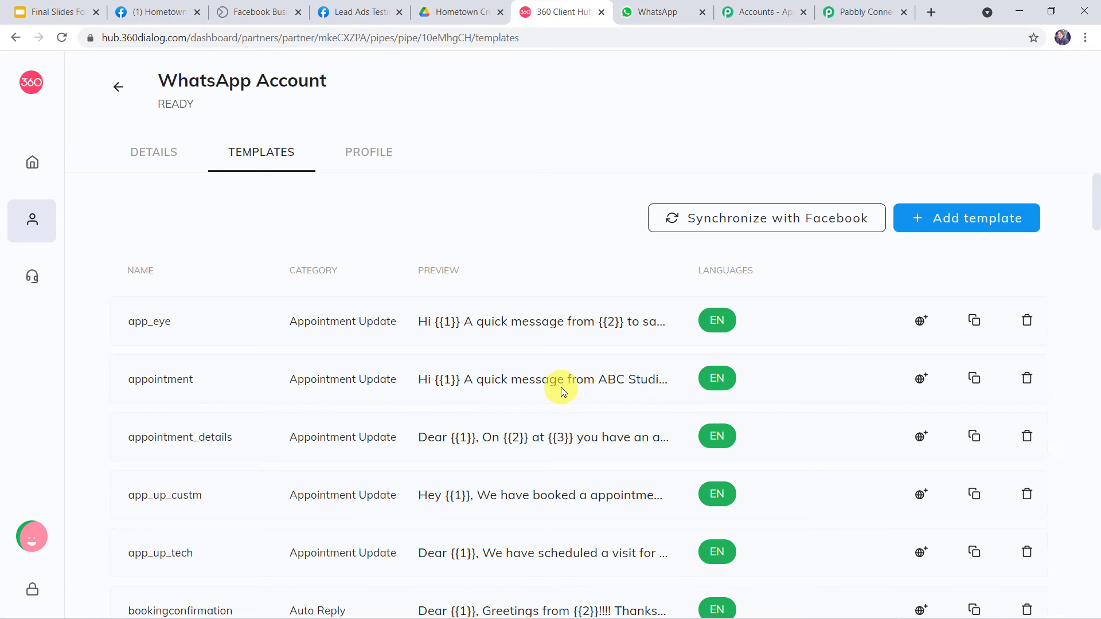
{"action": "scroll", "coordinate": [561, 387], "scroll_direction": "down", "scroll_amount": 15}
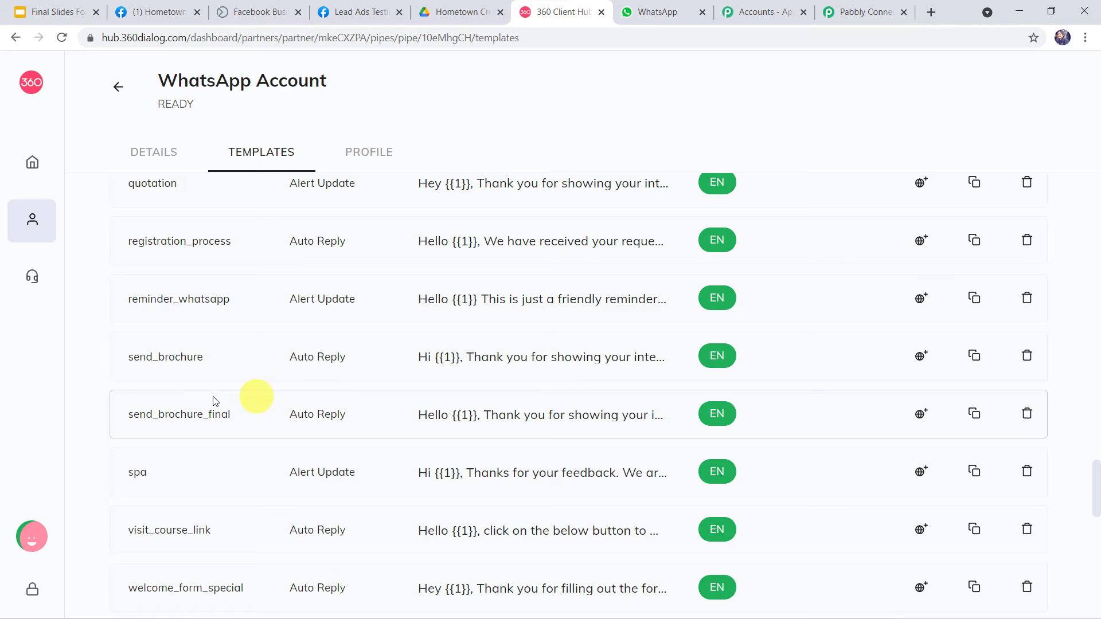
{"action": "left_click", "coordinate": [449, 415]}
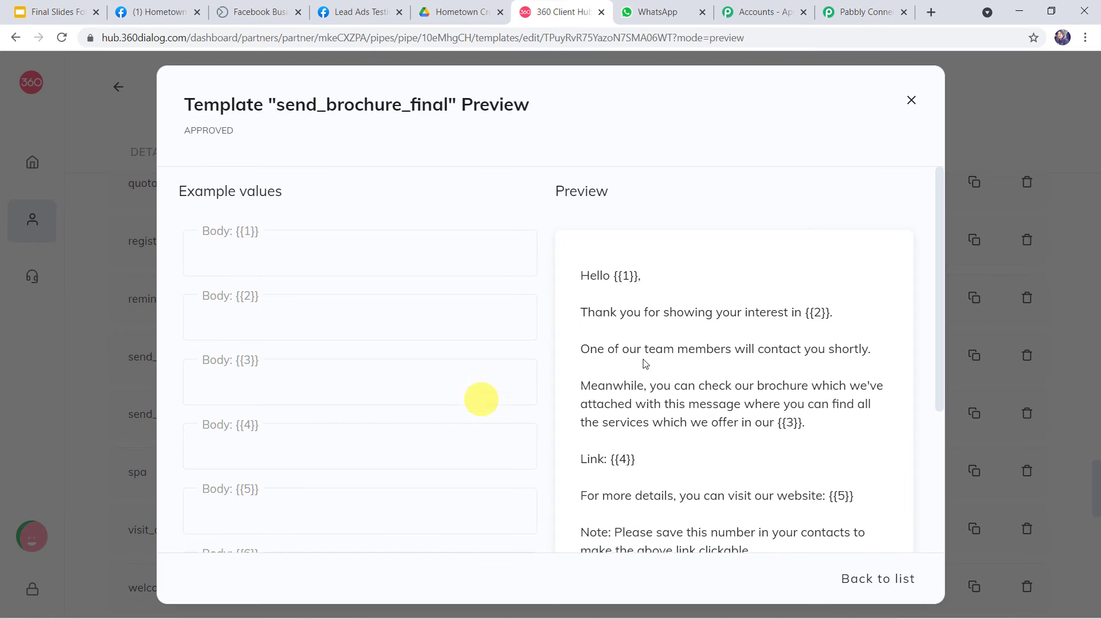
{"action": "scroll", "coordinate": [684, 346], "scroll_direction": "down", "scroll_amount": 1}
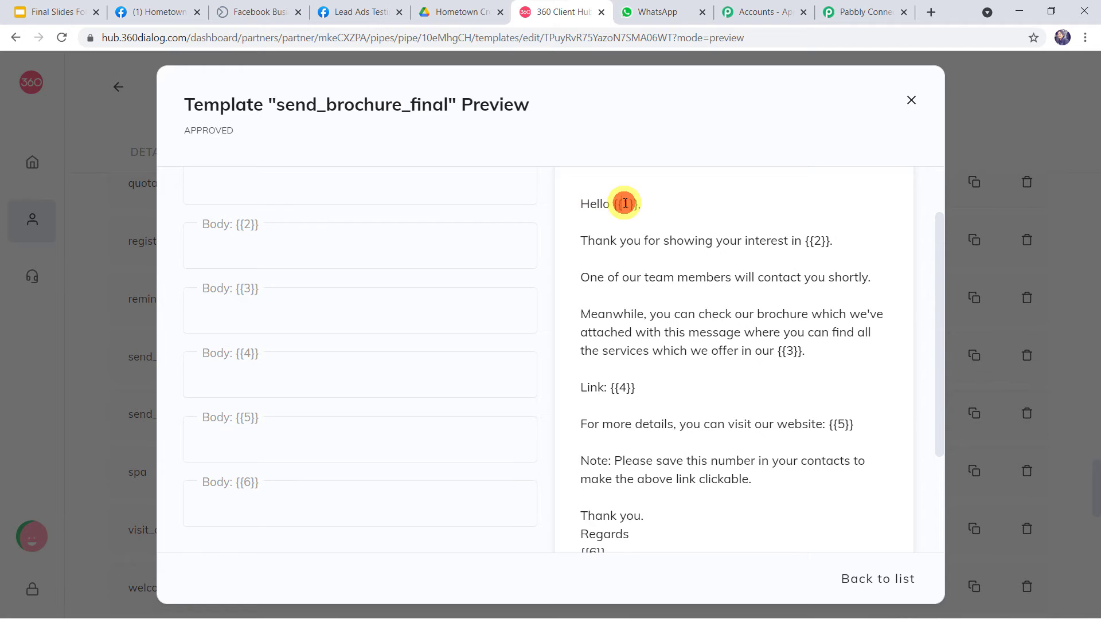
Inspect the preview's placeholders: {{1}} name, {{2}} interest, {{4}} link, {{5}} website, {{6}} signature.
{"action": "left_click", "coordinate": [814, 240]}
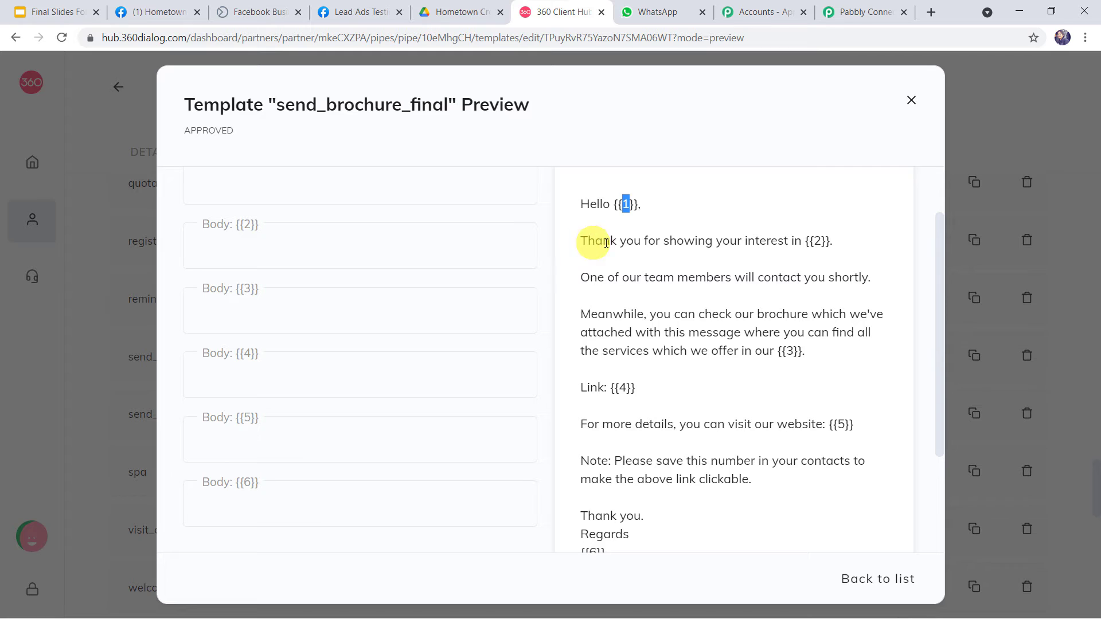
{"action": "left_click", "coordinate": [814, 242]}
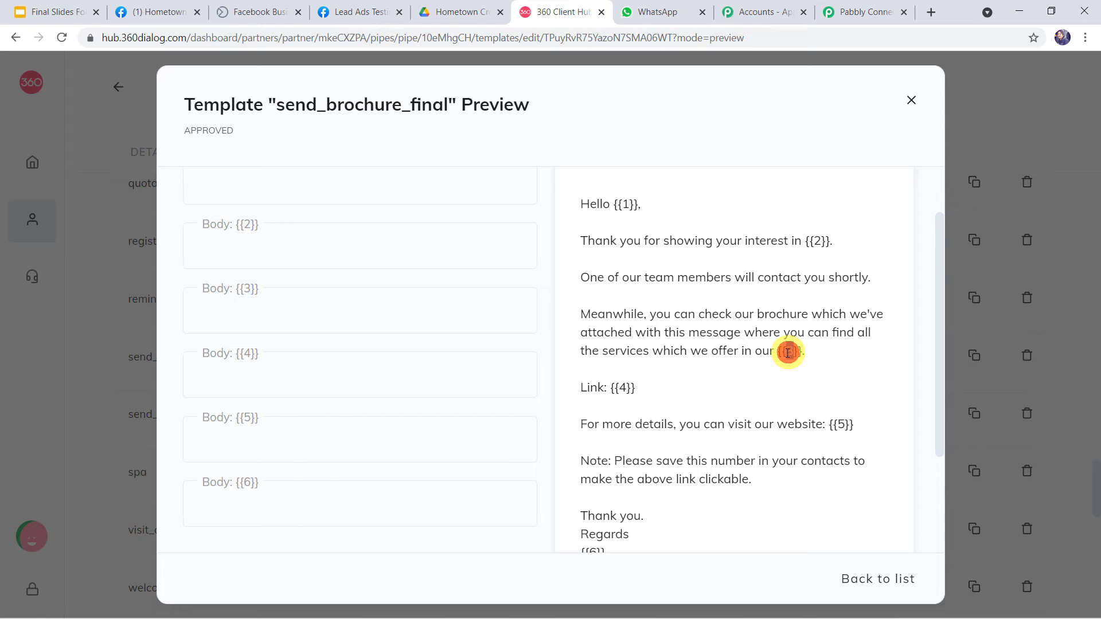
{"action": "double_click", "coordinate": [621, 387]}
{"action": "triple_click", "coordinate": [621, 387]}
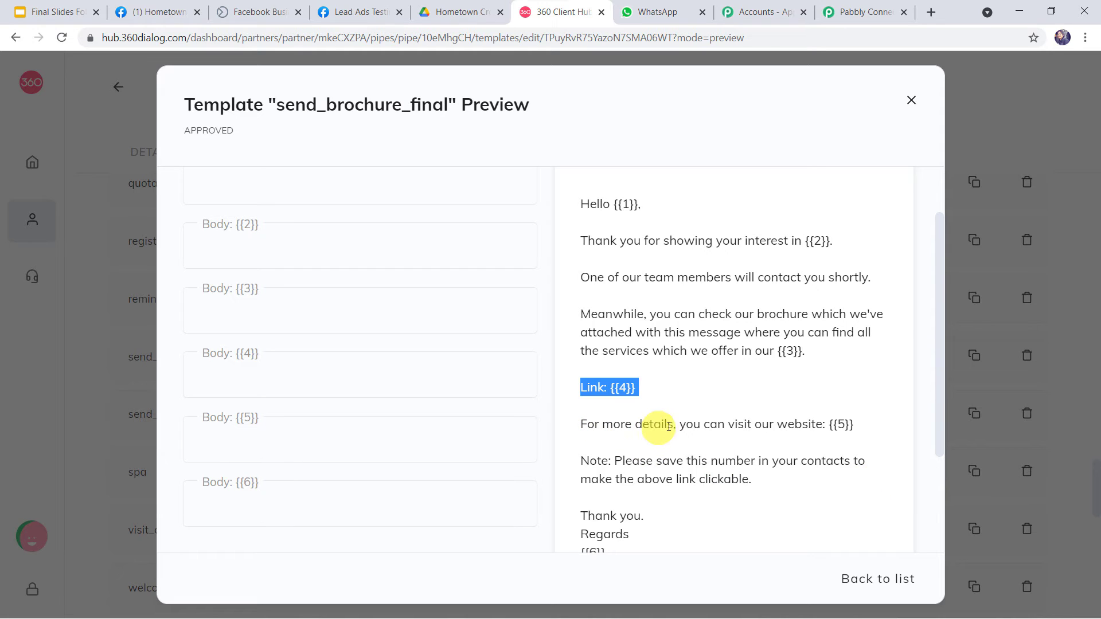
{"action": "left_click", "coordinate": [837, 424]}
{"action": "double_click", "coordinate": [837, 425]}
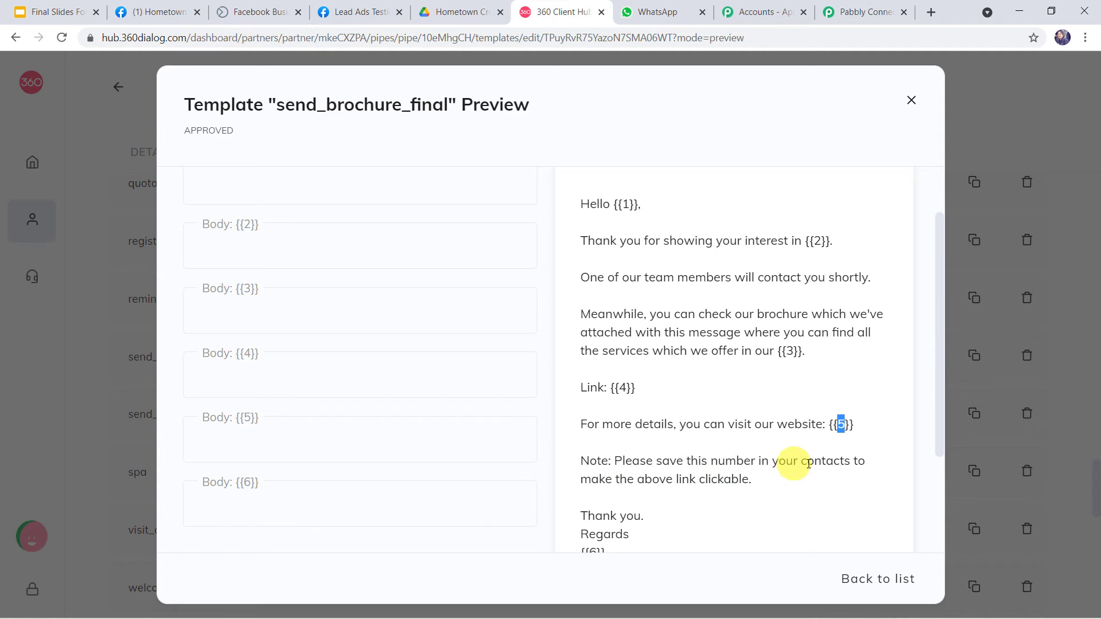
{"action": "scroll", "coordinate": [732, 481], "scroll_direction": "down", "scroll_amount": 3}
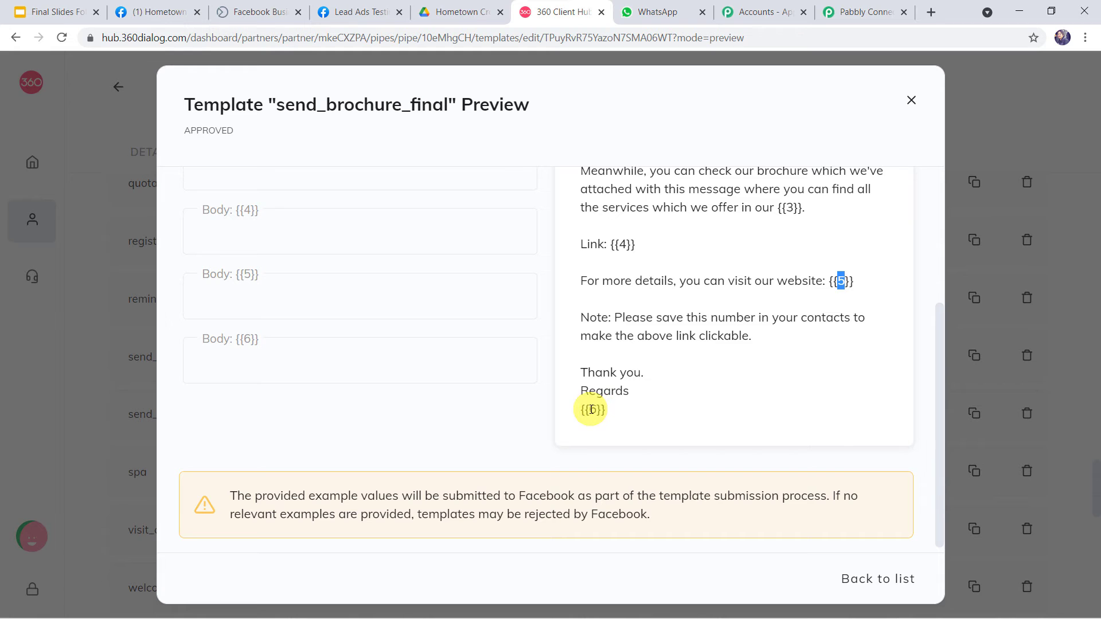
{"action": "double_click", "coordinate": [591, 409]}
{"action": "scroll", "coordinate": [614, 447], "scroll_direction": "up", "scroll_amount": 5}
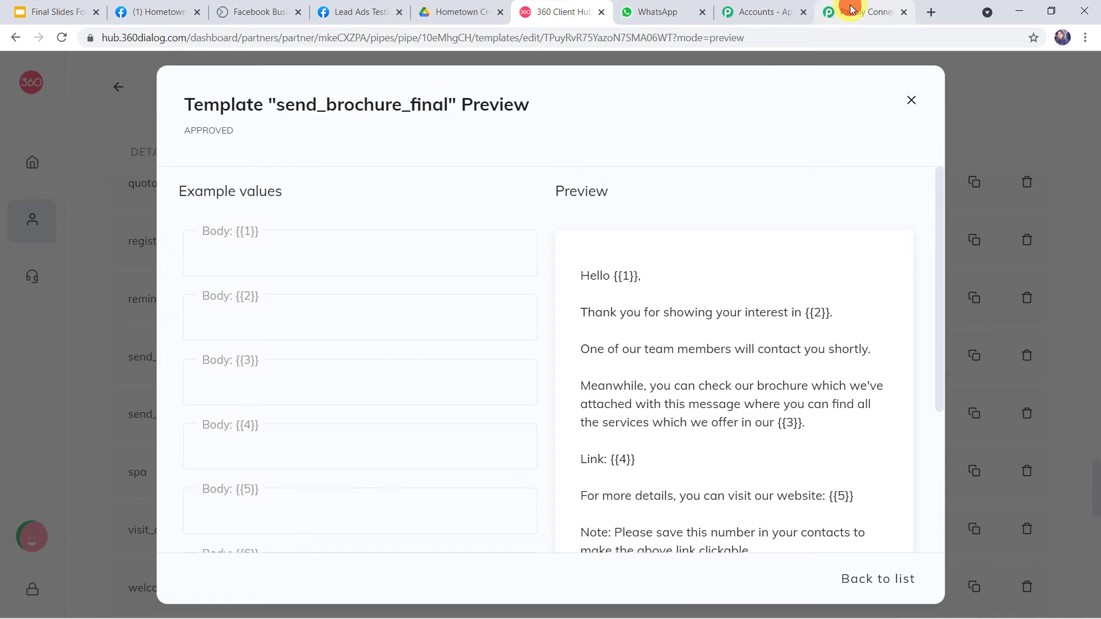
Set the WhatsApp action's template to send_brochure_final (en), found by searching 'sen'.
{"action": "left_click", "coordinate": [833, 15]}
{"action": "left_click", "coordinate": [297, 236]}
{"action": "type", "text": "send"}
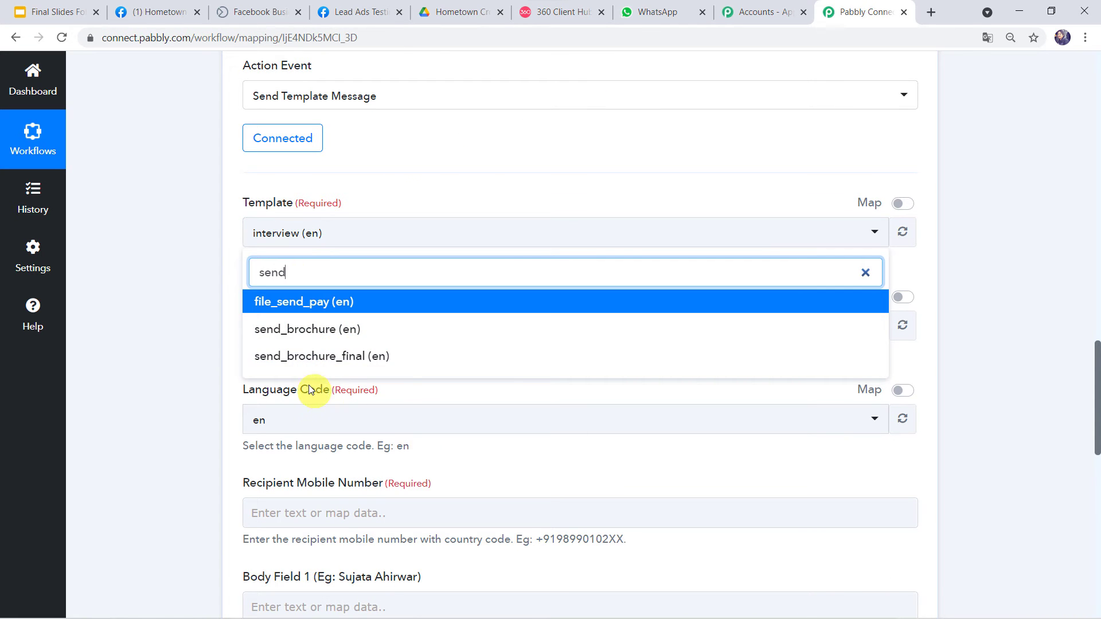
{"action": "left_click", "coordinate": [353, 359]}
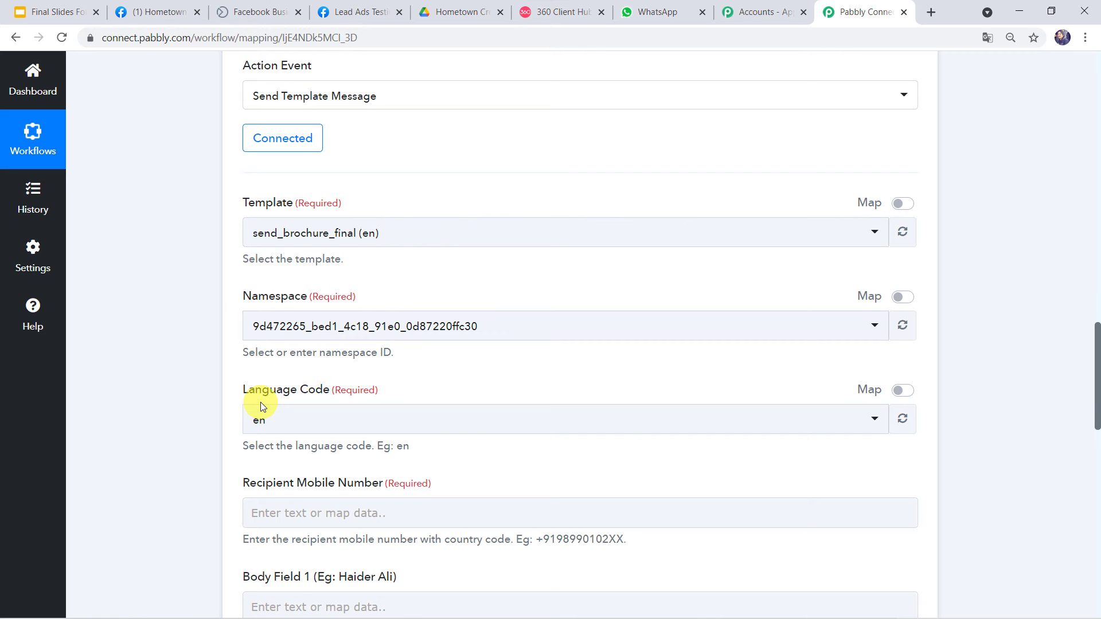
Review the Facebook lead's full name and phone number in the test response.
{"action": "scroll", "coordinate": [261, 401], "scroll_direction": "down", "scroll_amount": 4}
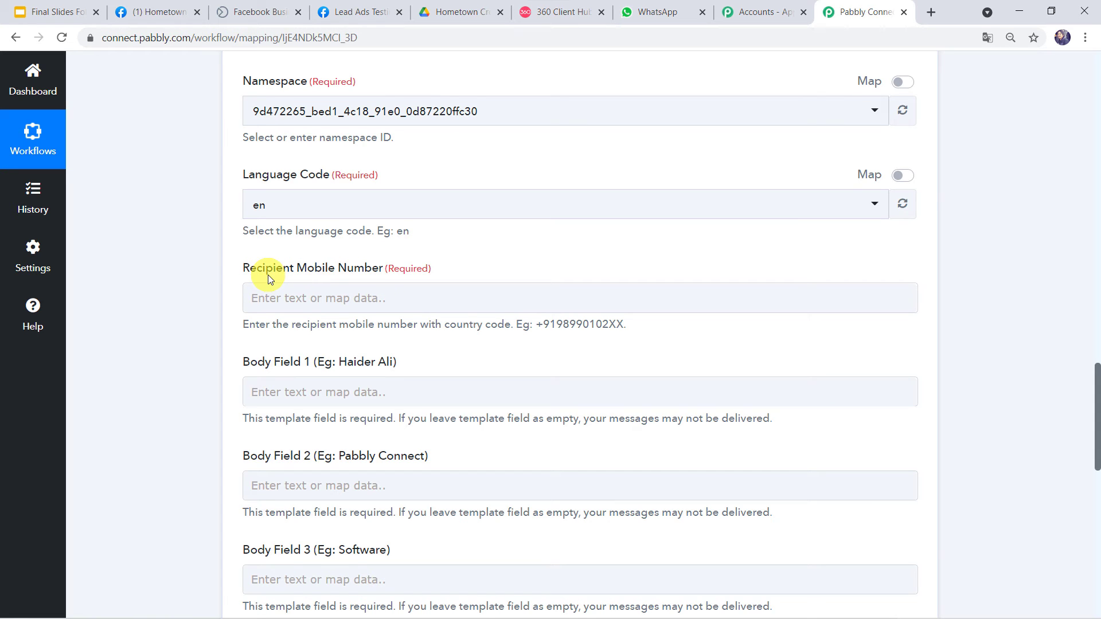
{"action": "scroll", "coordinate": [151, 232], "scroll_direction": "up", "scroll_amount": 2}
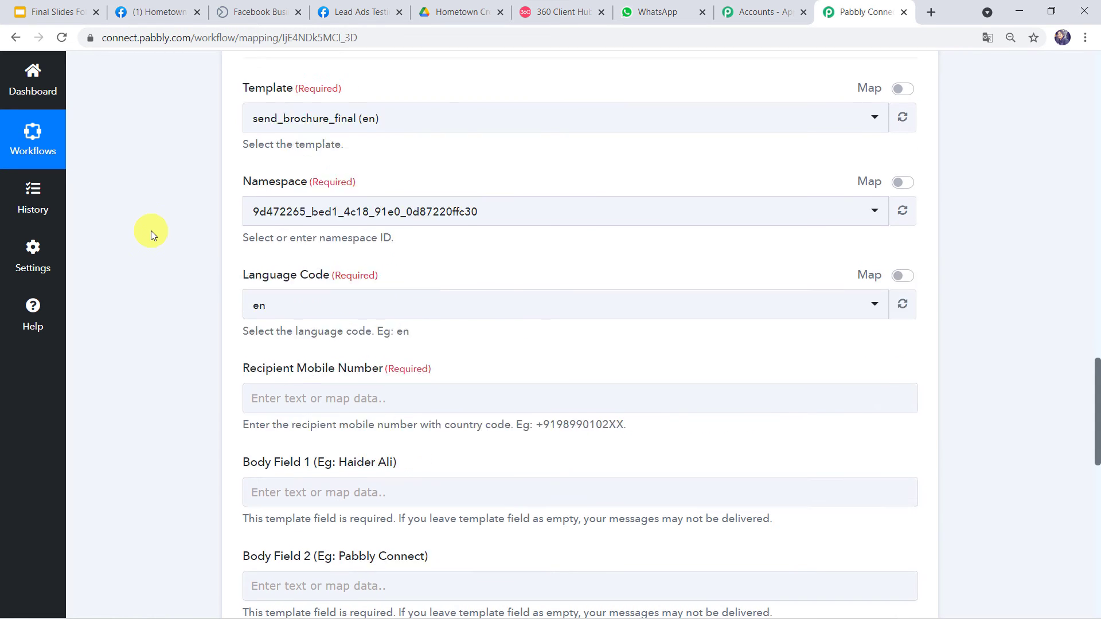
{"action": "scroll", "coordinate": [151, 231], "scroll_direction": "up", "scroll_amount": 10}
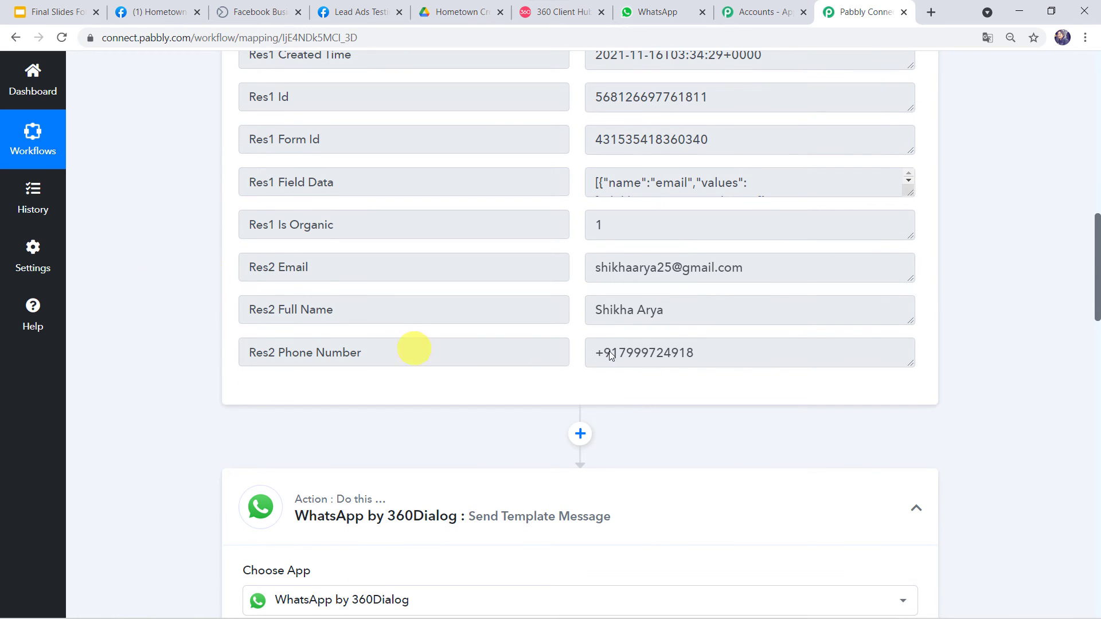
{"action": "left_click_drag", "start_coordinate": [678, 310], "coordinate": [560, 290]}
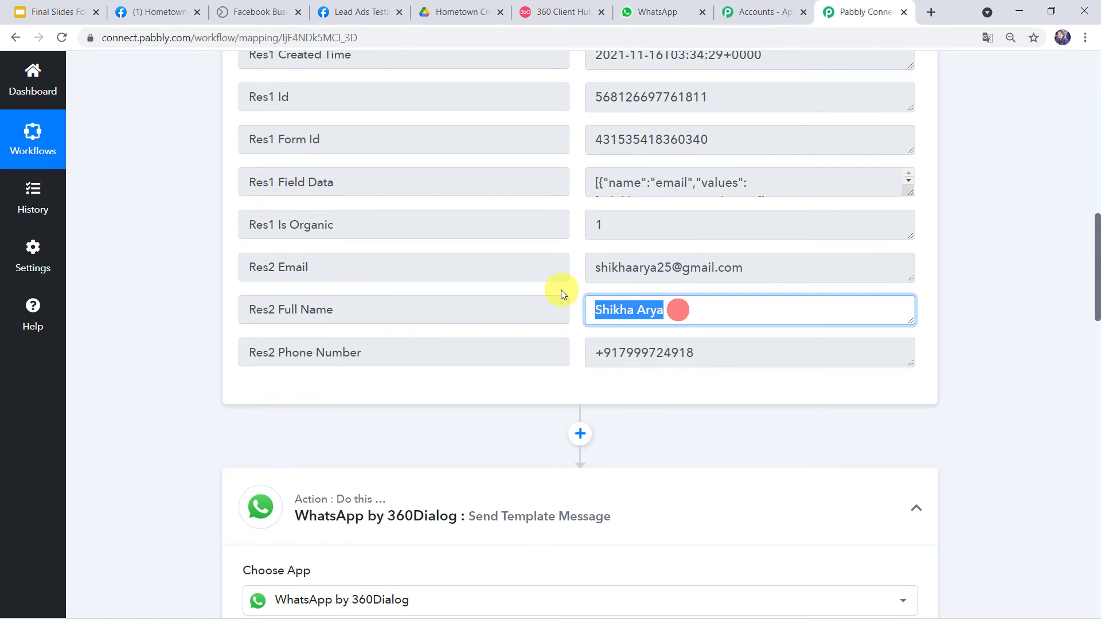
{"action": "left_click_drag", "start_coordinate": [708, 352], "coordinate": [617, 327]}
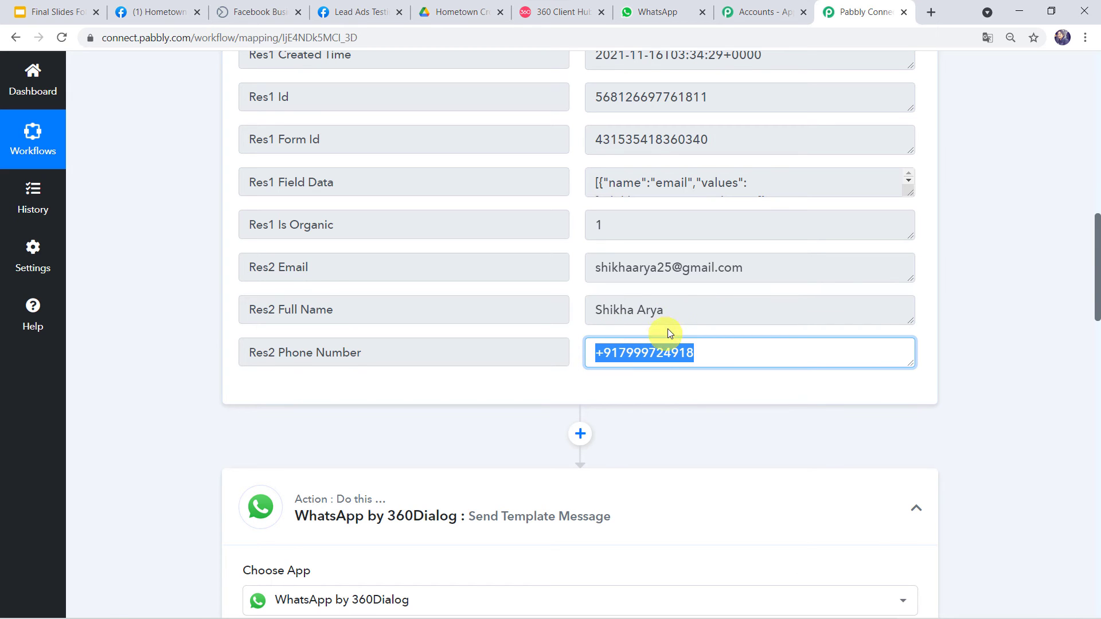
{"action": "left_click_drag", "start_coordinate": [675, 310], "coordinate": [542, 303]}
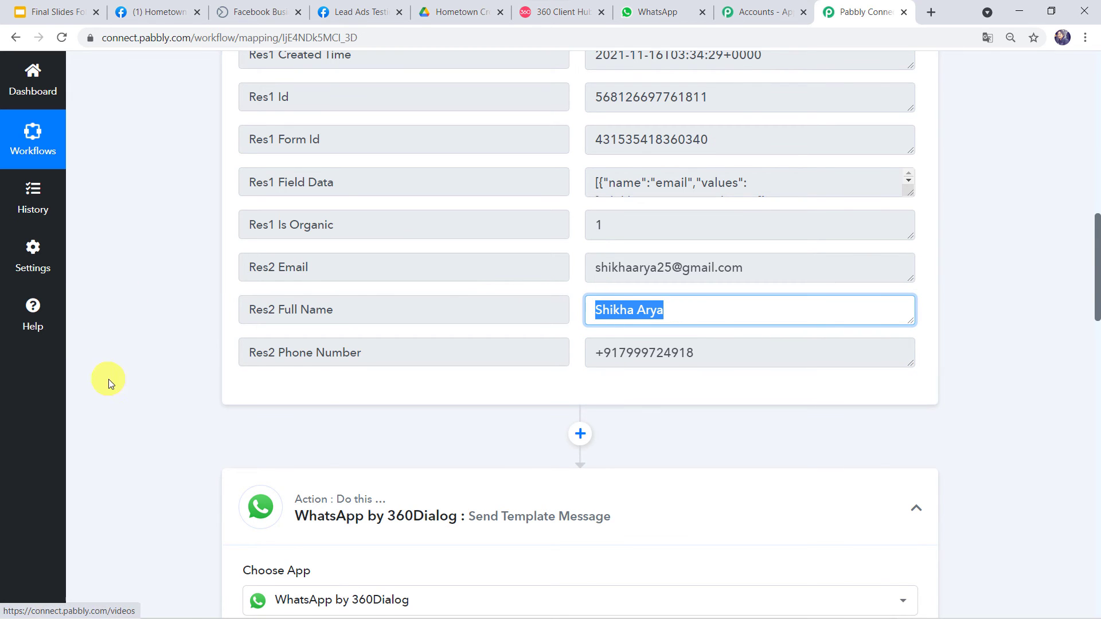
{"action": "scroll", "coordinate": [139, 380], "scroll_direction": "down", "scroll_amount": 10}
{"action": "scroll", "coordinate": [139, 379], "scroll_direction": "down", "scroll_amount": 4}
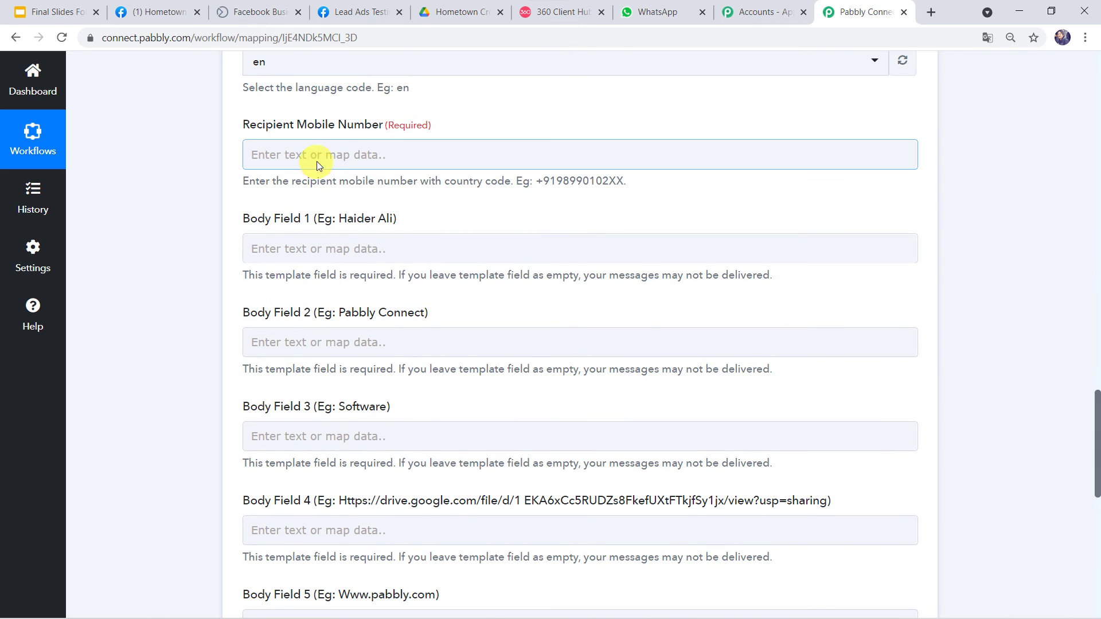
Map Recipient Mobile Number to the Facebook lead's Res2 Phone Number.
{"action": "left_click", "coordinate": [314, 157]}
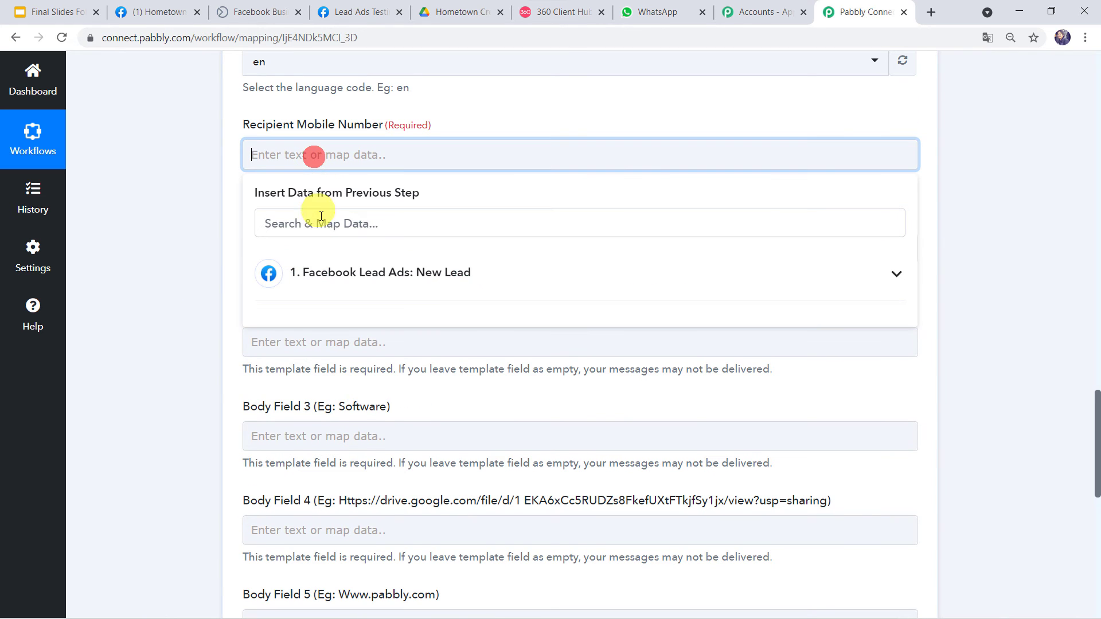
{"action": "left_click", "coordinate": [327, 272]}
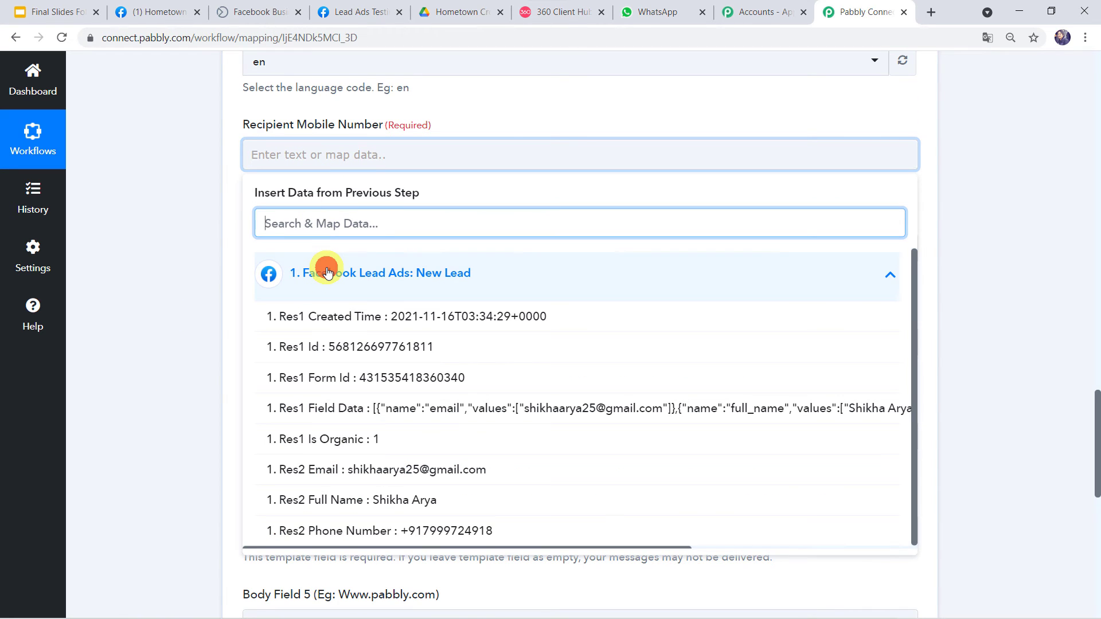
{"action": "left_click", "coordinate": [353, 529]}
{"action": "left_click", "coordinate": [197, 307]}
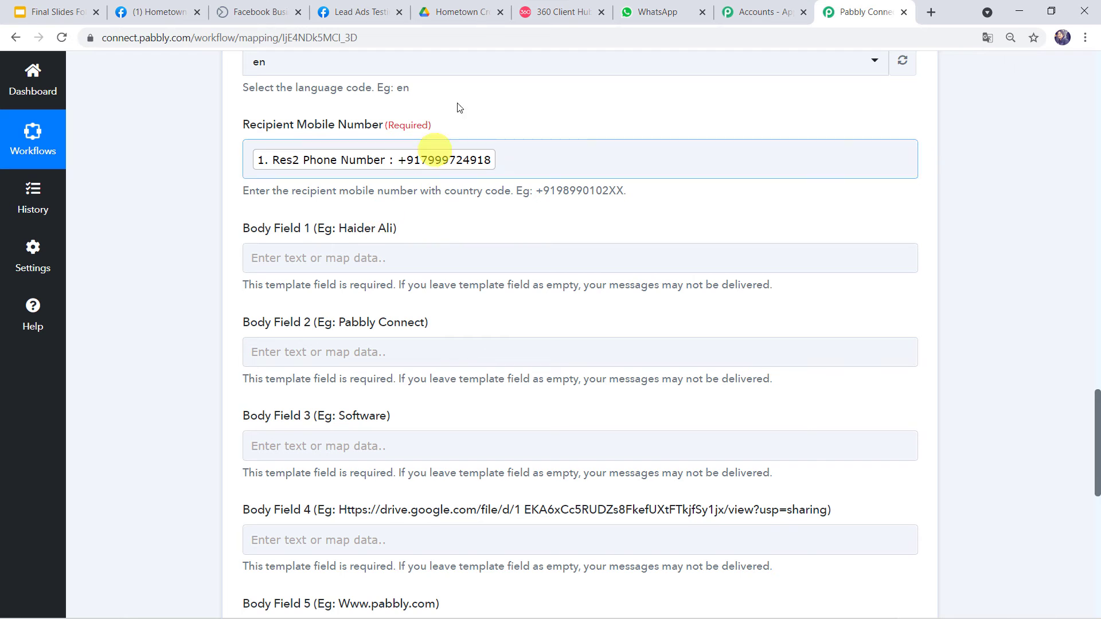
Map Res2 Full Name into Body Field 1 for the {{1}} greeting placeholder.
{"action": "left_click", "coordinate": [530, 12]}
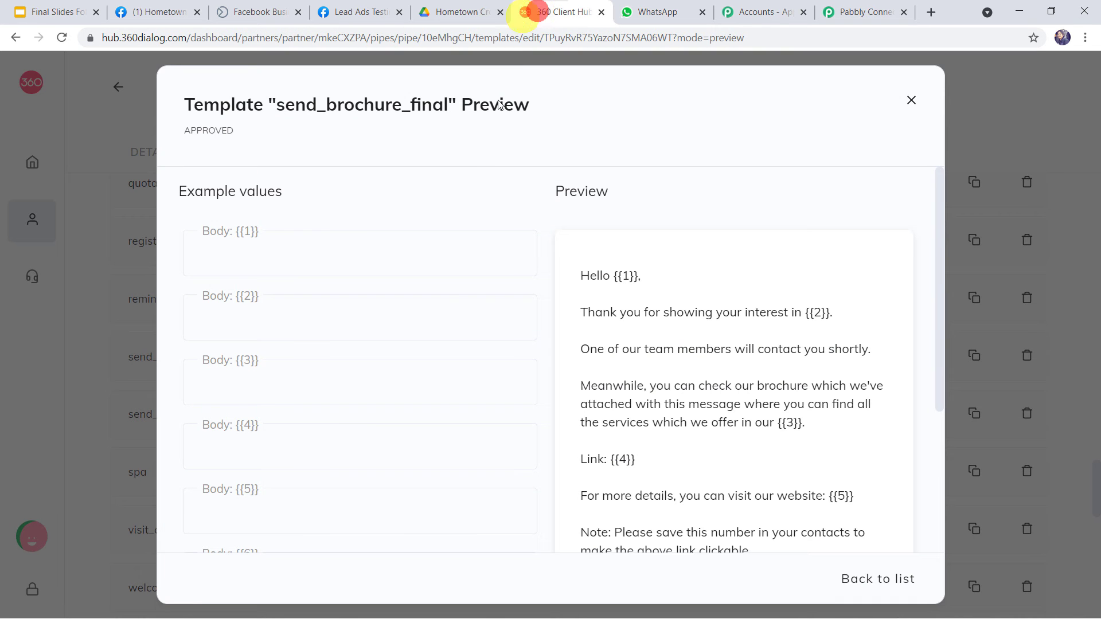
{"action": "double_click", "coordinate": [621, 278]}
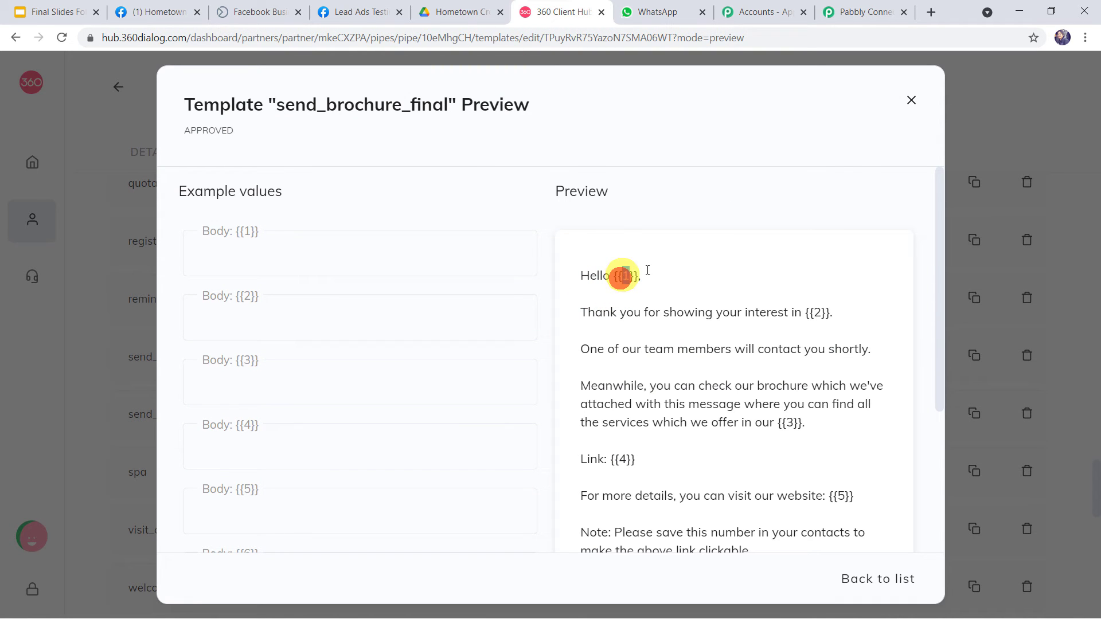
{"action": "left_click", "coordinate": [849, 14]}
{"action": "left_click", "coordinate": [374, 248]}
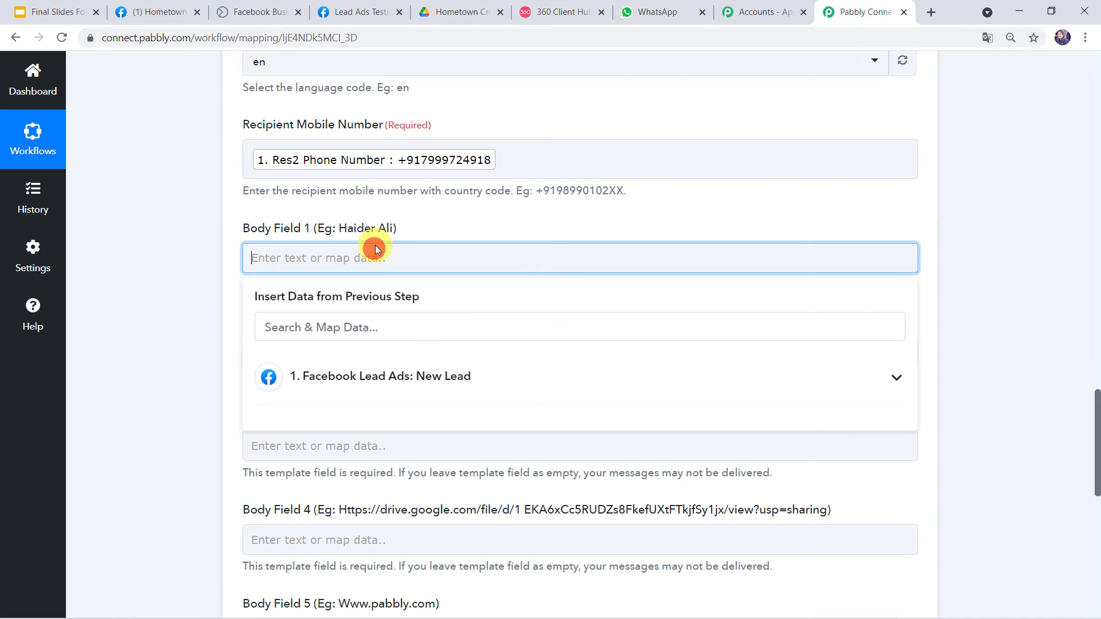
{"action": "left_click", "coordinate": [367, 370]}
{"action": "scroll", "coordinate": [369, 368], "scroll_direction": "down", "scroll_amount": 1}
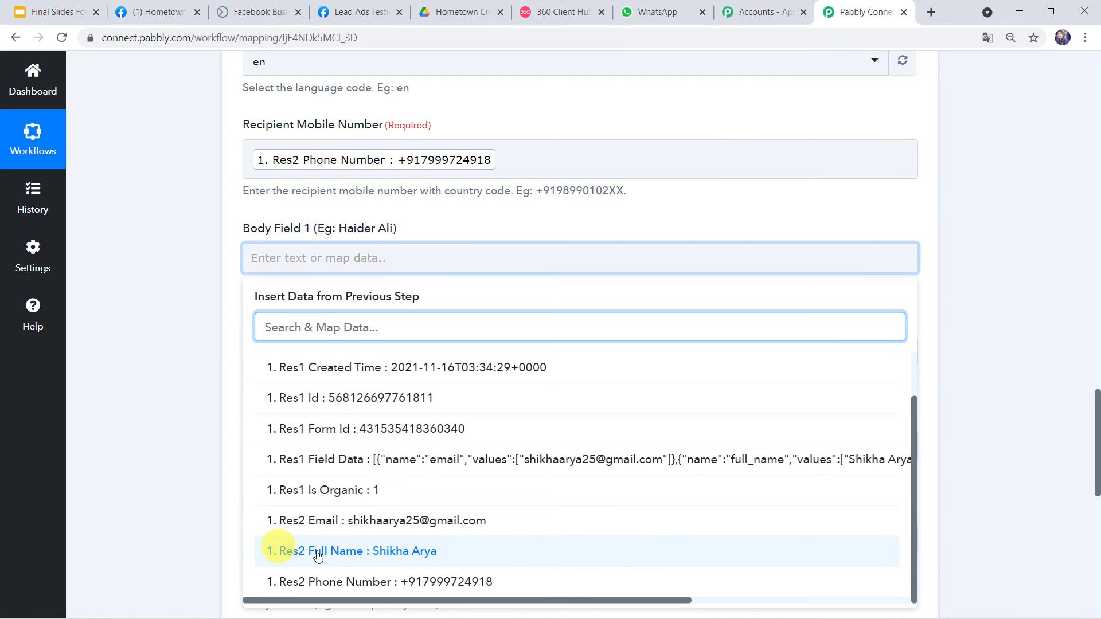
{"action": "left_click", "coordinate": [384, 551]}
{"action": "left_click", "coordinate": [143, 429]}
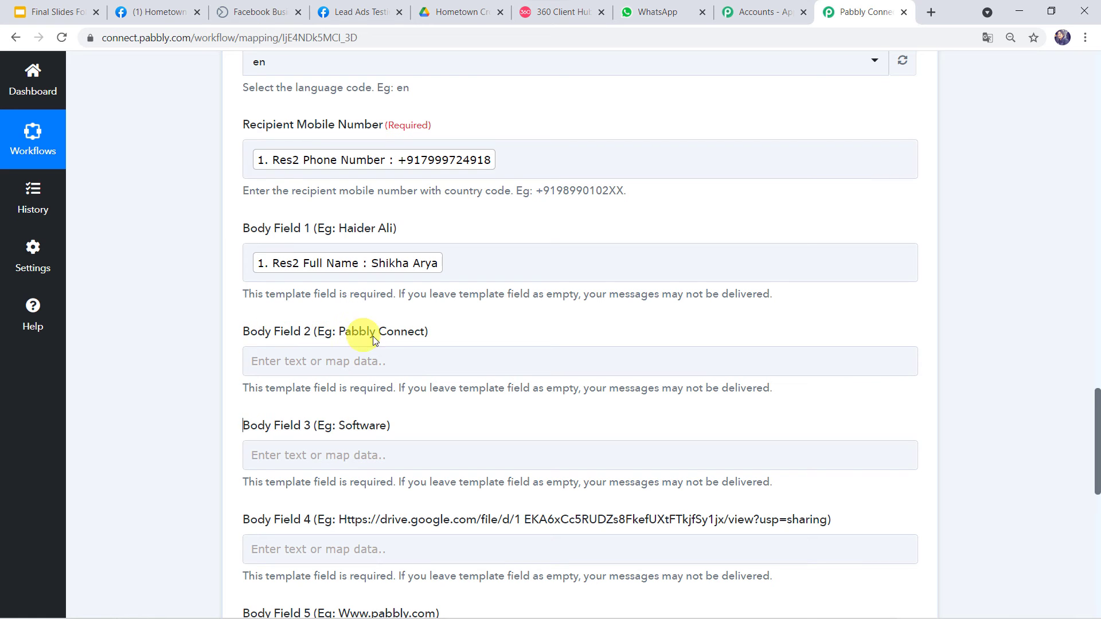
{"action": "left_click", "coordinate": [524, 14]}
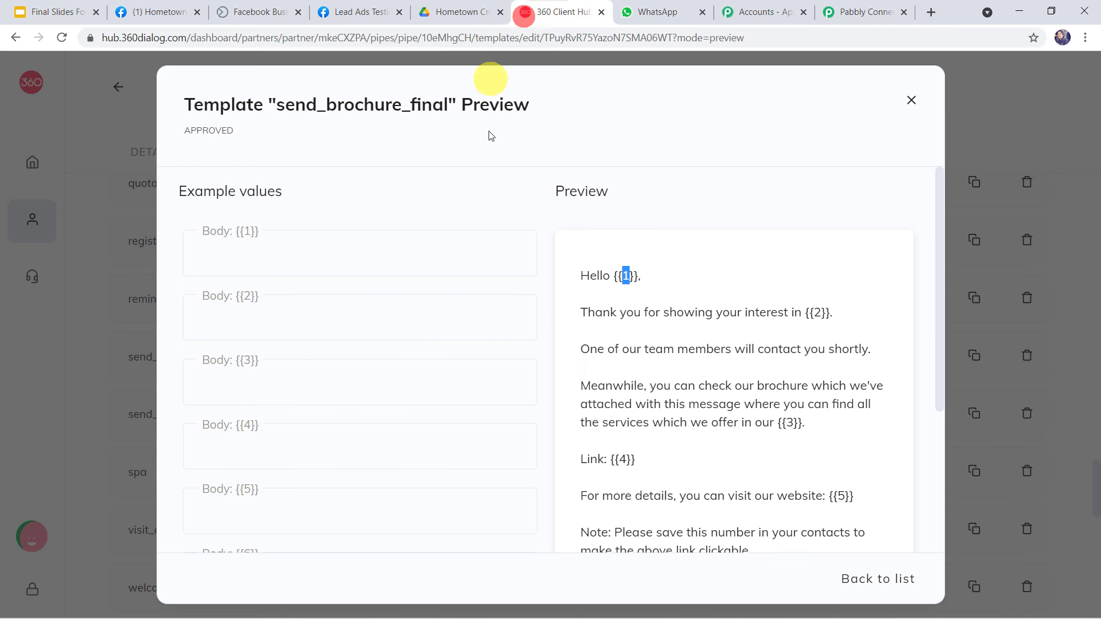
Fill Body Field 2 with the Facebook page name 'Hometown Crockery & Glassware Store'.
{"action": "double_click", "coordinate": [815, 313]}
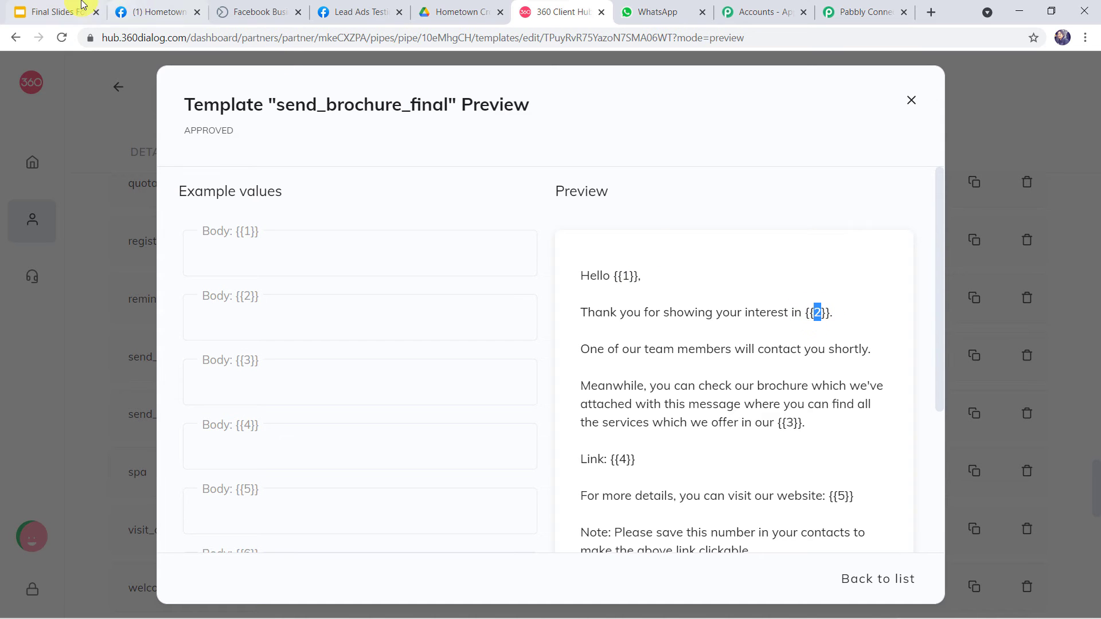
{"action": "left_click", "coordinate": [153, 12]}
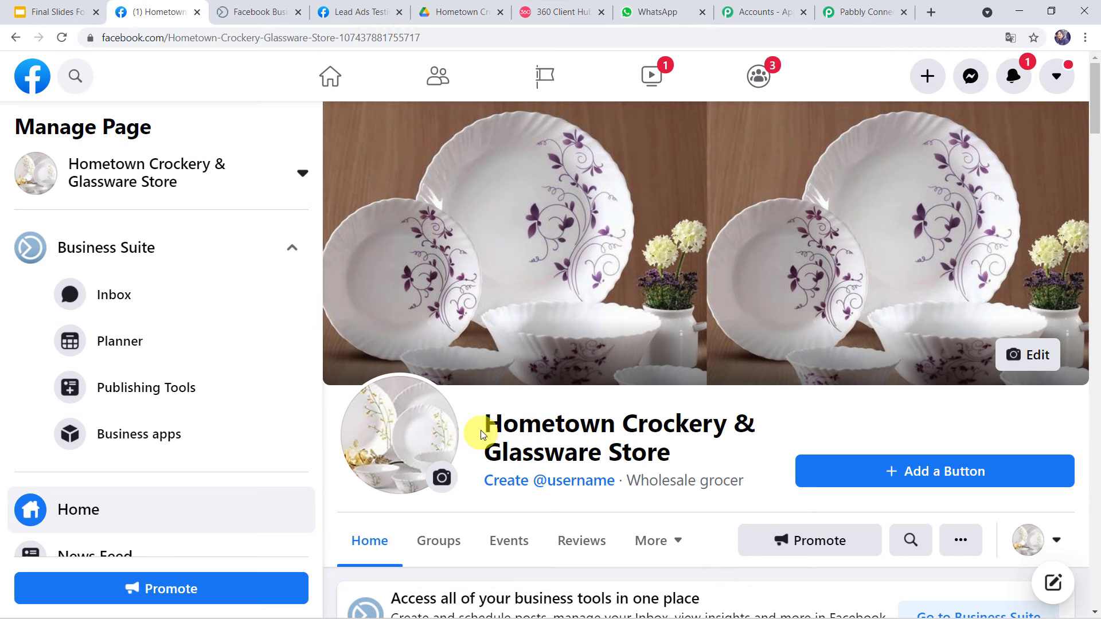
{"action": "left_click_drag", "start_coordinate": [483, 423], "coordinate": [686, 453]}
{"action": "key", "text": "ctrl+c"}
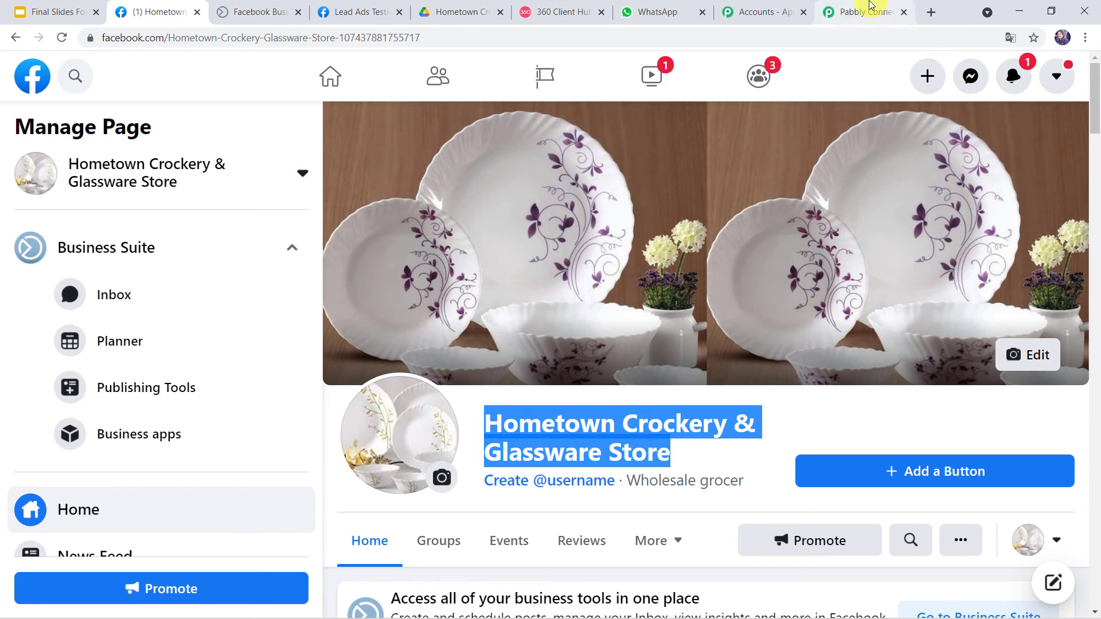
{"action": "left_click", "coordinate": [866, 9]}
{"action": "left_click", "coordinate": [312, 358]}
{"action": "key", "text": "ctrl+v"}
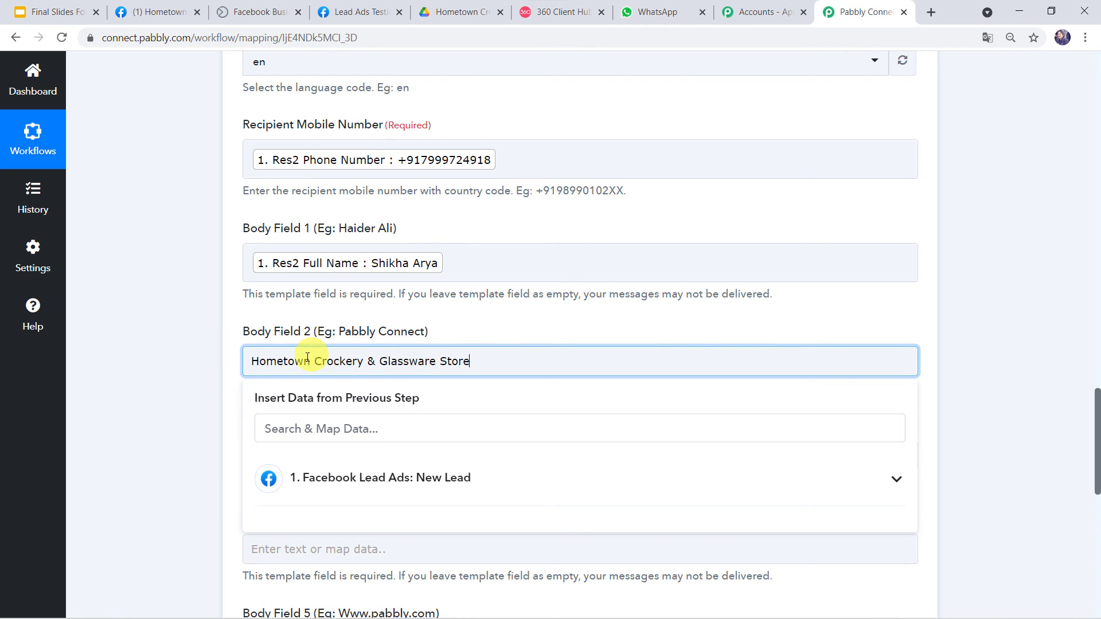
{"action": "left_click", "coordinate": [175, 373]}
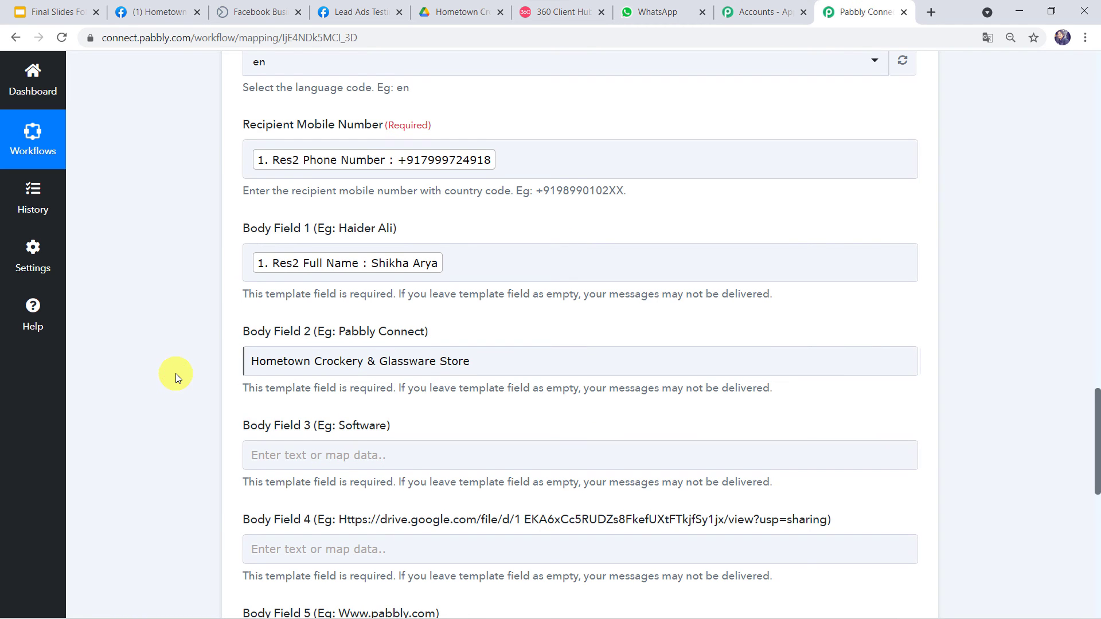
{"action": "scroll", "coordinate": [183, 367], "scroll_direction": "down", "scroll_amount": 3}
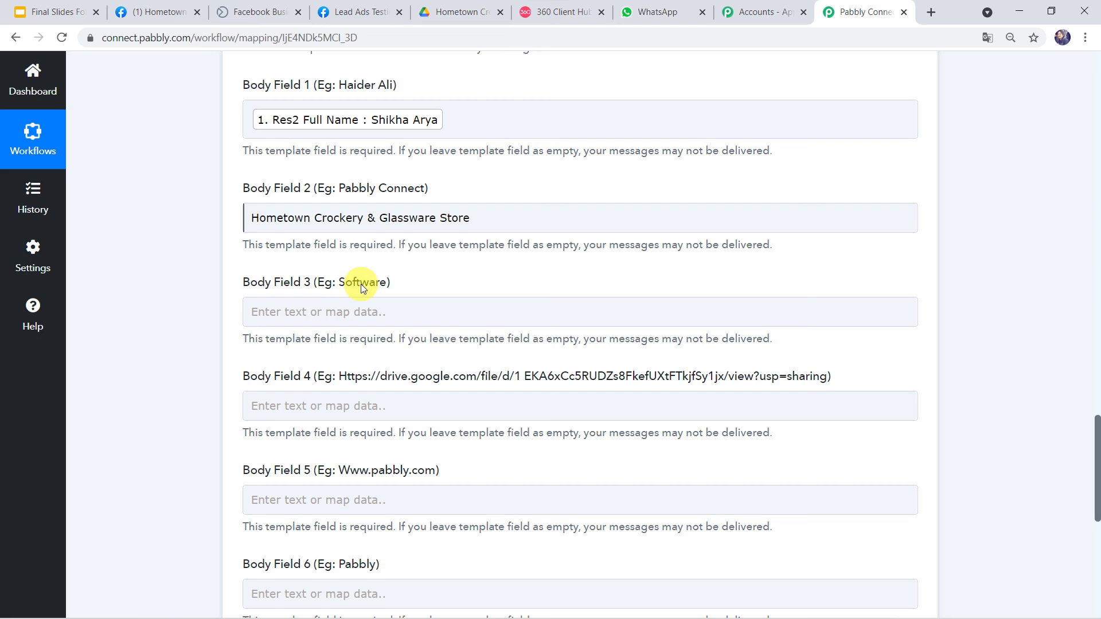
Fill Body Field 3 with 'Crockery & Glassware Store Business' for the {{3}} placeholder.
{"action": "left_click", "coordinate": [547, 14]}
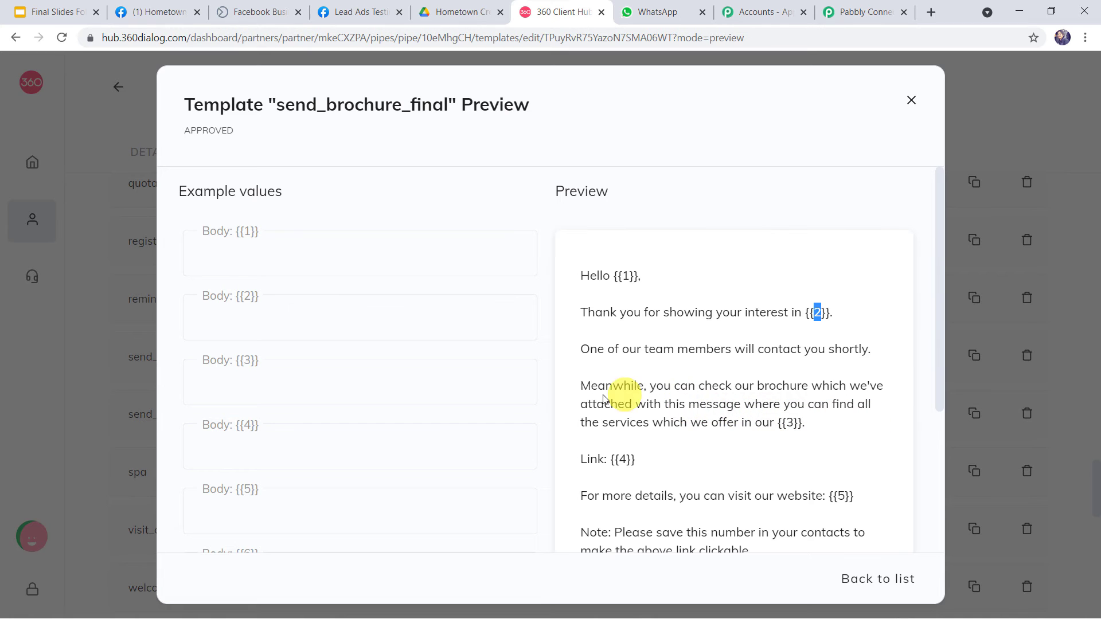
{"action": "double_click", "coordinate": [789, 425]}
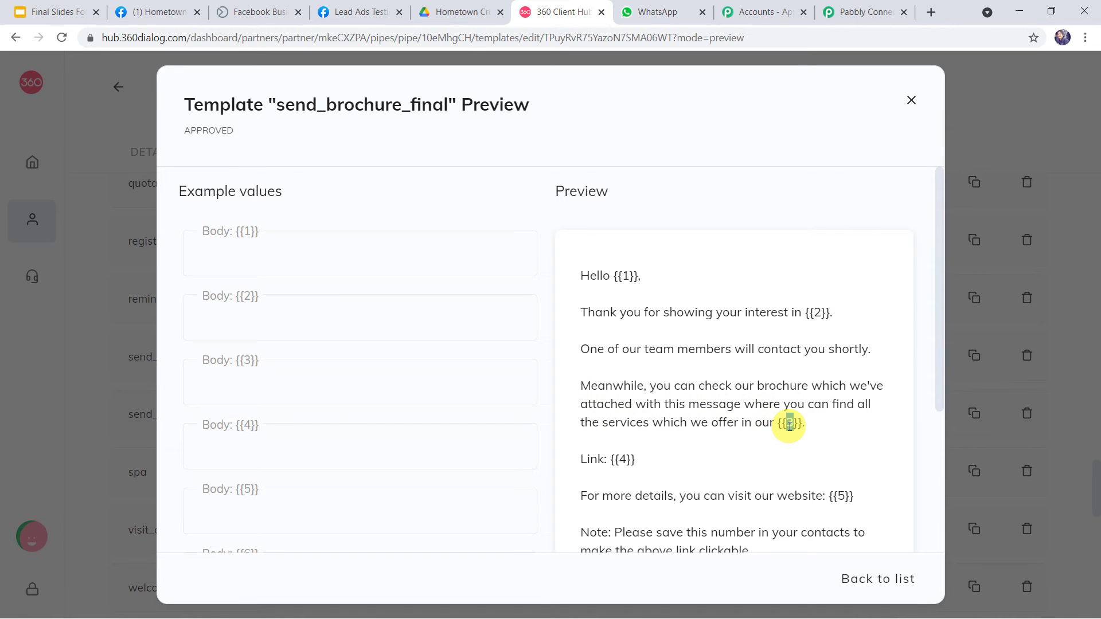
{"action": "left_click", "coordinate": [852, 9]}
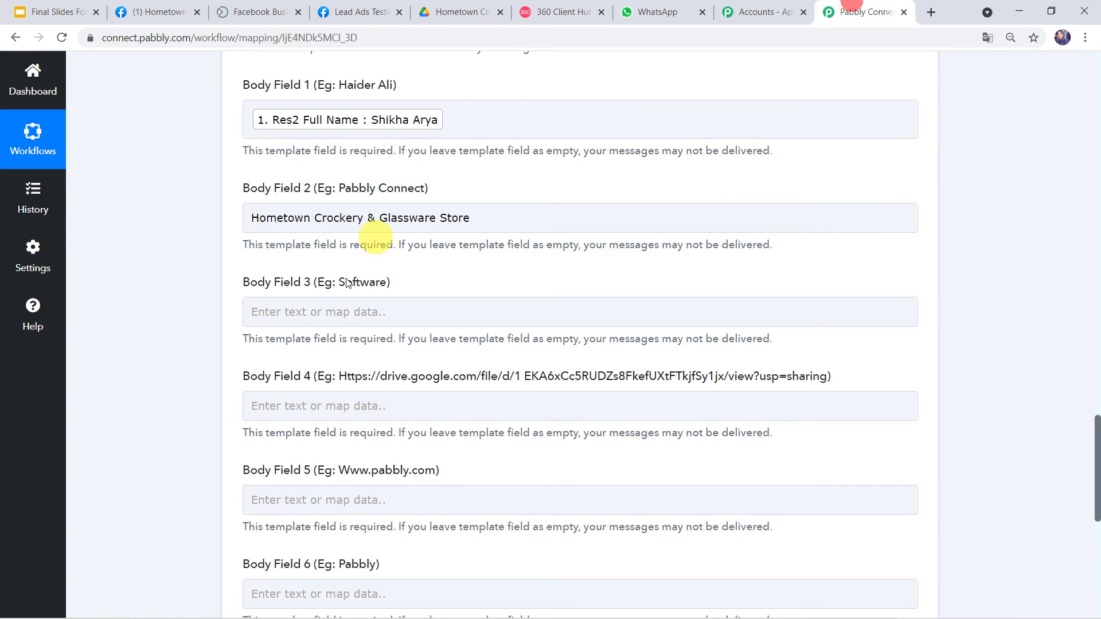
{"action": "left_click", "coordinate": [320, 311]}
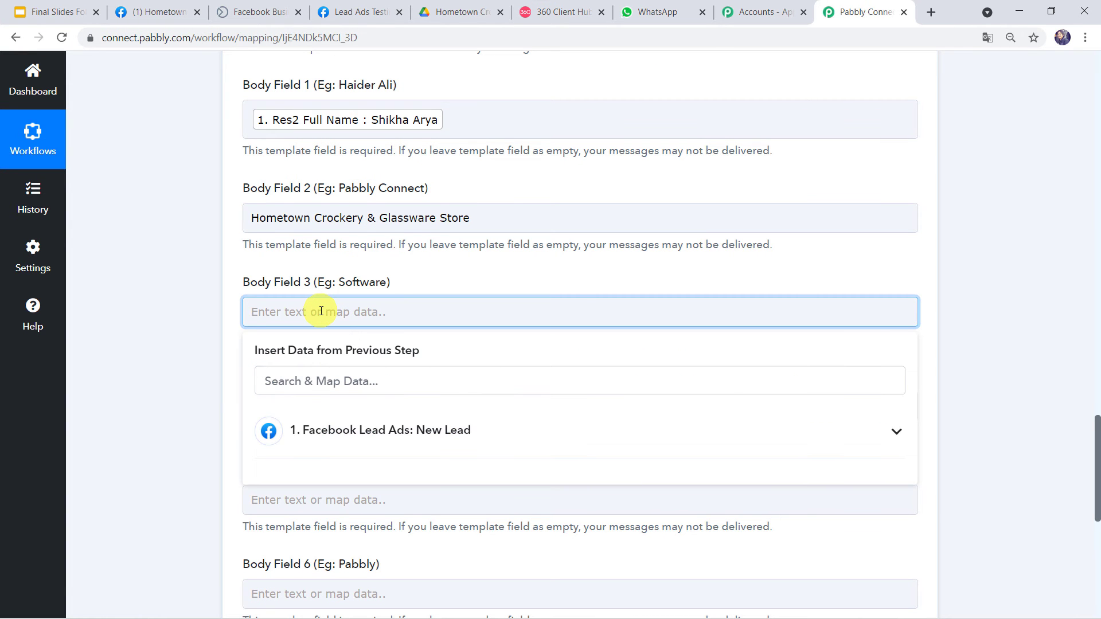
{"action": "type", "text": "Crockery & Glassware Store Business"}
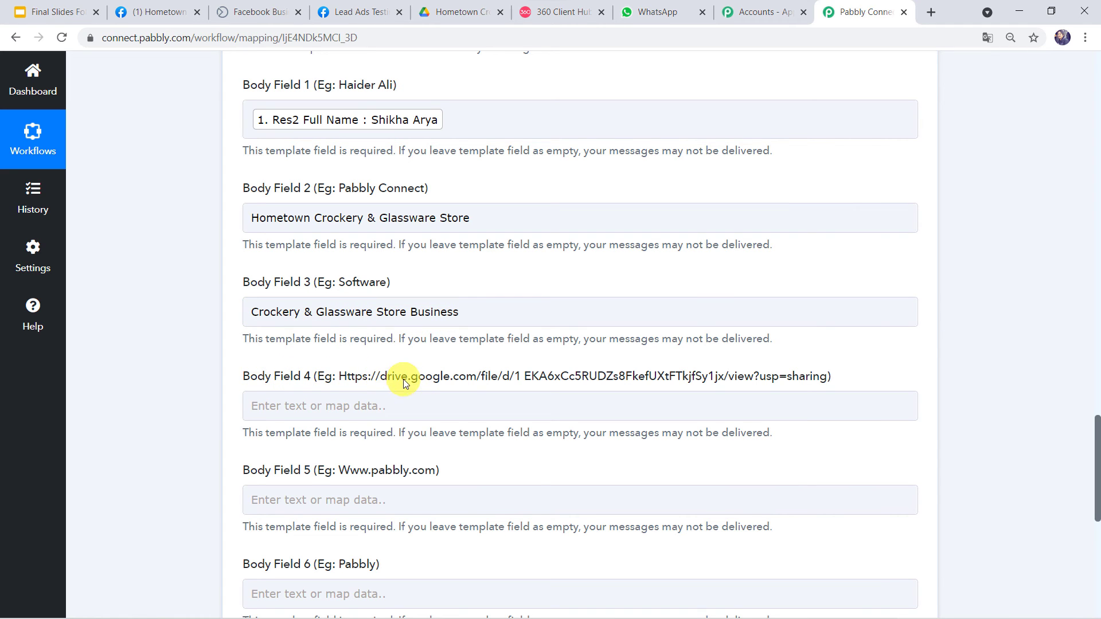
{"action": "left_click", "coordinate": [535, 14]}
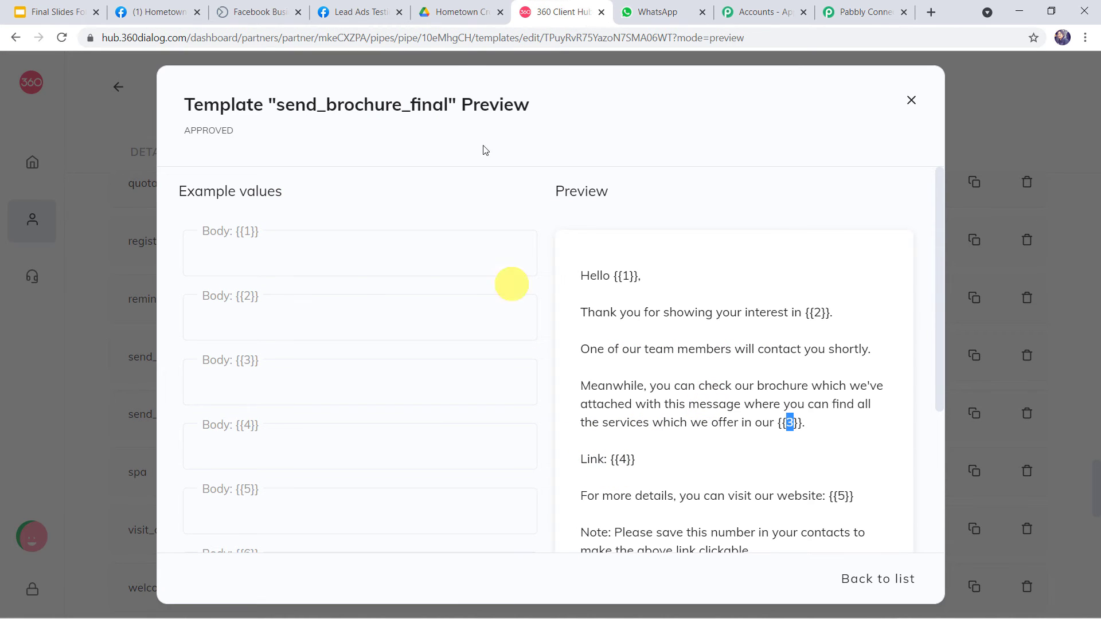
Copy the Google Drive share link of the Hometown Crockery Brochure PDF.
{"action": "left_click", "coordinate": [450, 10]}
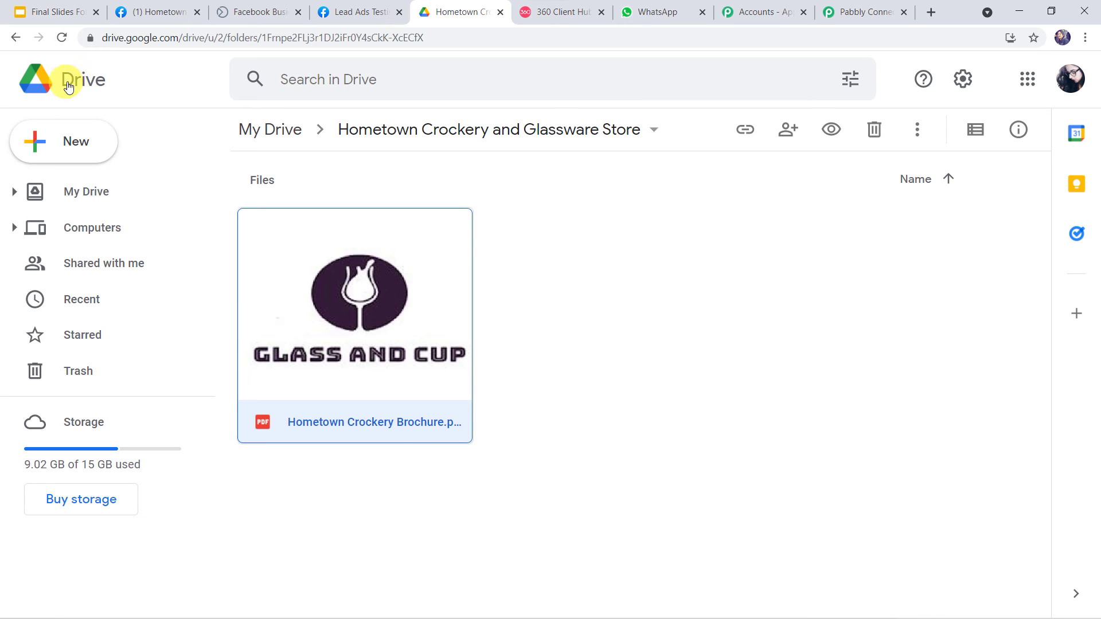
{"action": "left_click", "coordinate": [425, 286]}
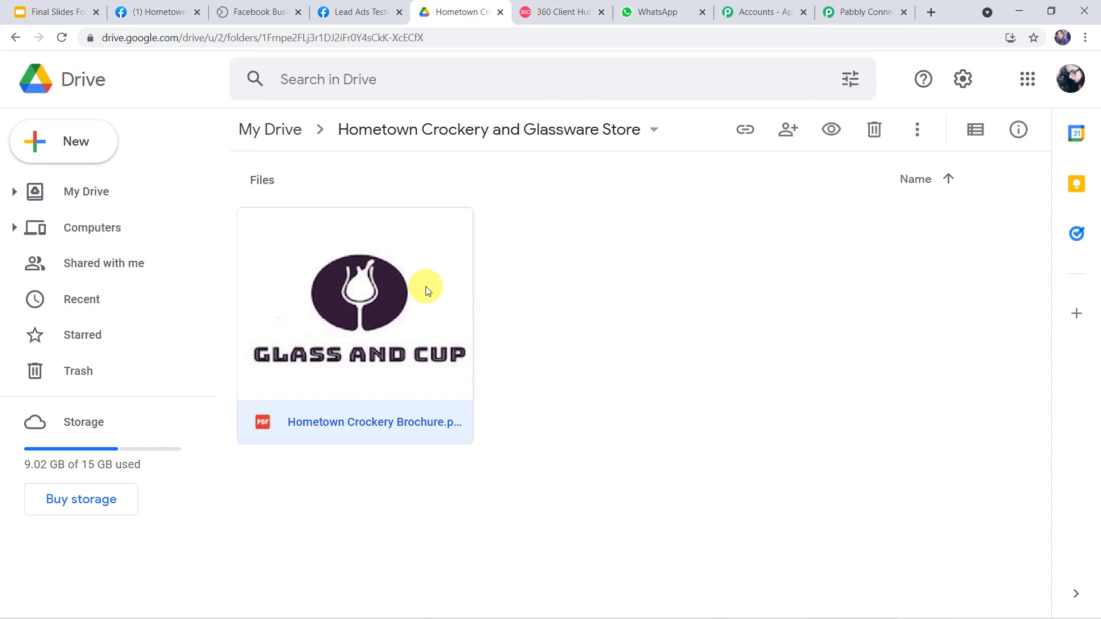
{"action": "right_click", "coordinate": [426, 286]}
{"action": "left_click", "coordinate": [505, 241]}
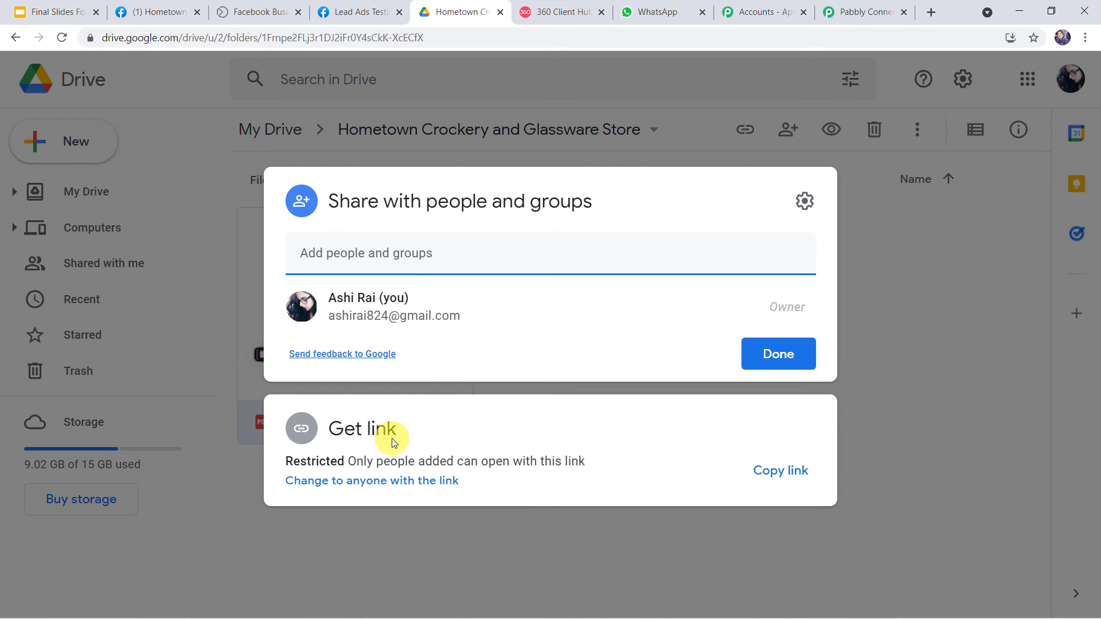
{"action": "left_click", "coordinate": [778, 483]}
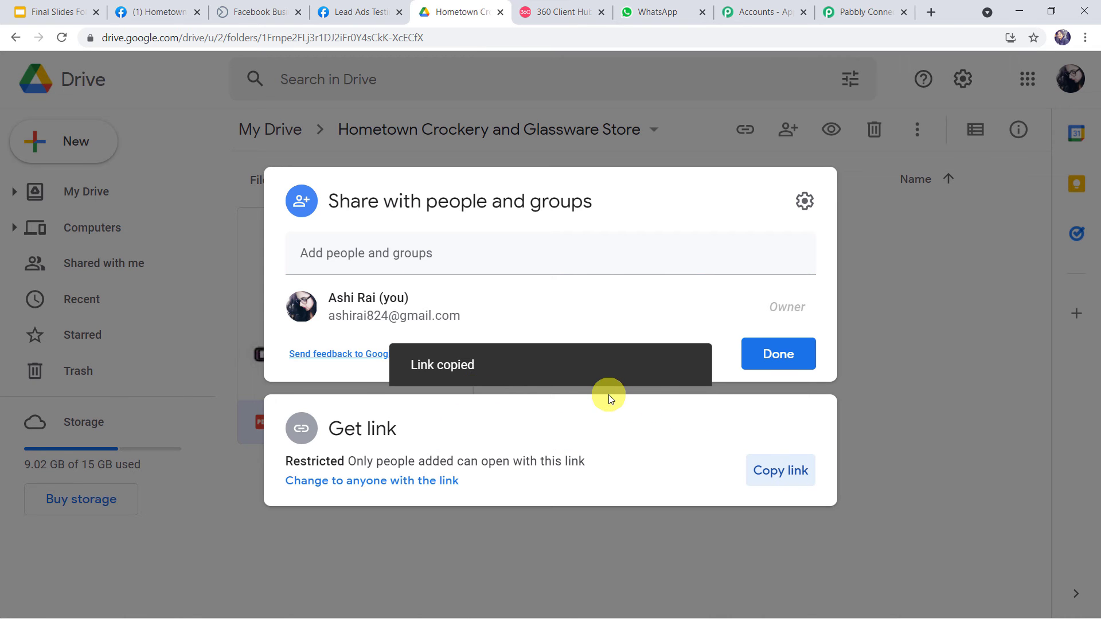
{"action": "left_click", "coordinate": [842, 14]}
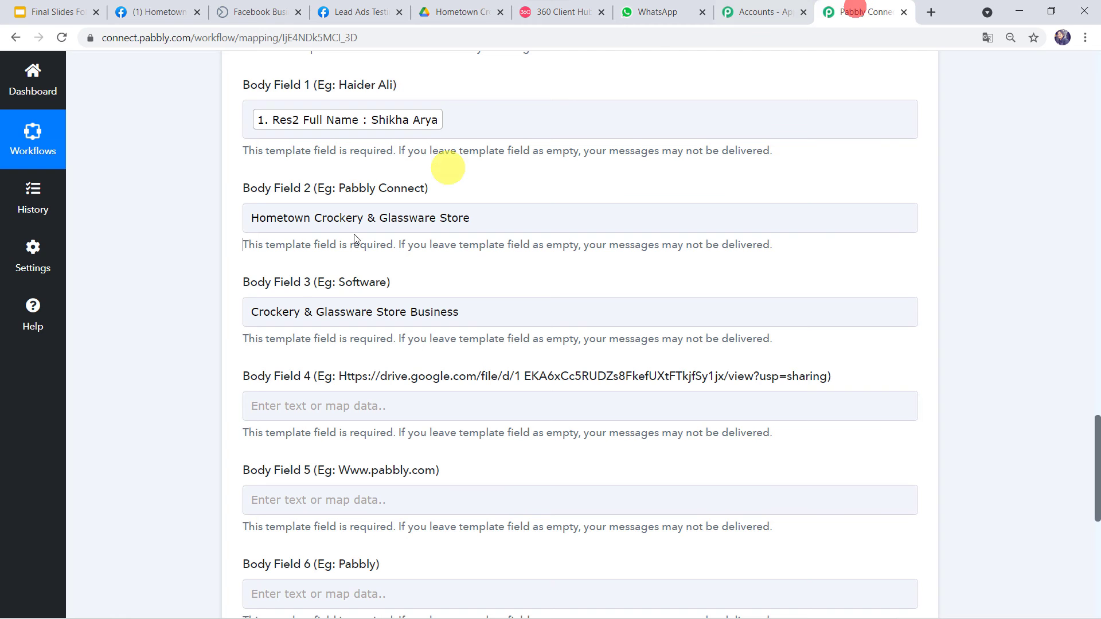
Paste the brochure's Google Drive share link into Body Field 4.
{"action": "left_click", "coordinate": [308, 402]}
{"action": "right_click", "coordinate": [308, 402]}
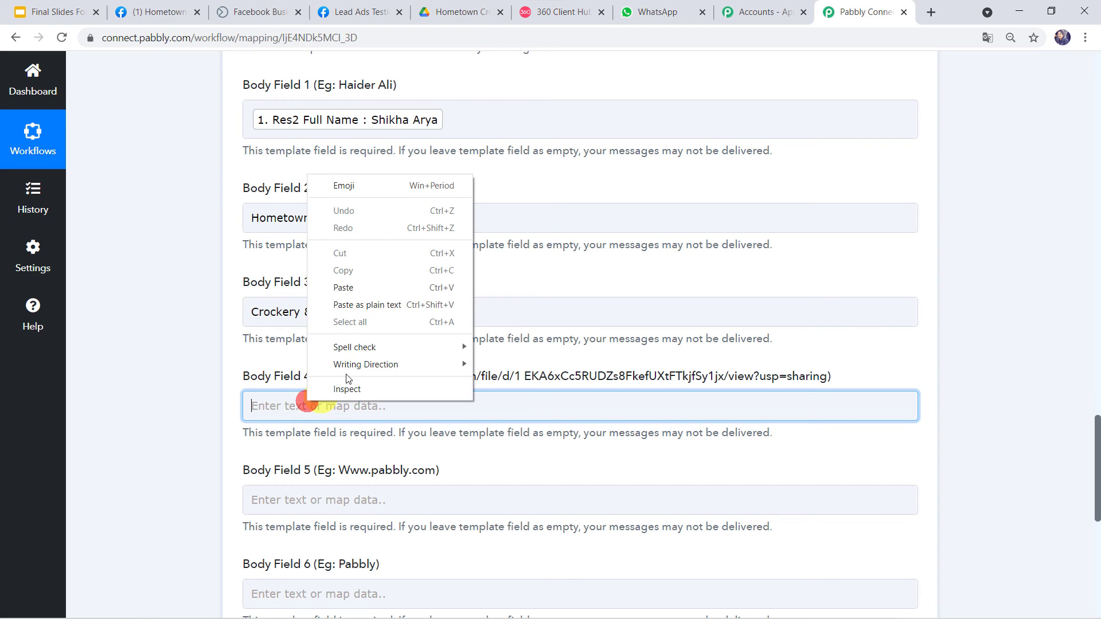
{"action": "left_click", "coordinate": [356, 284]}
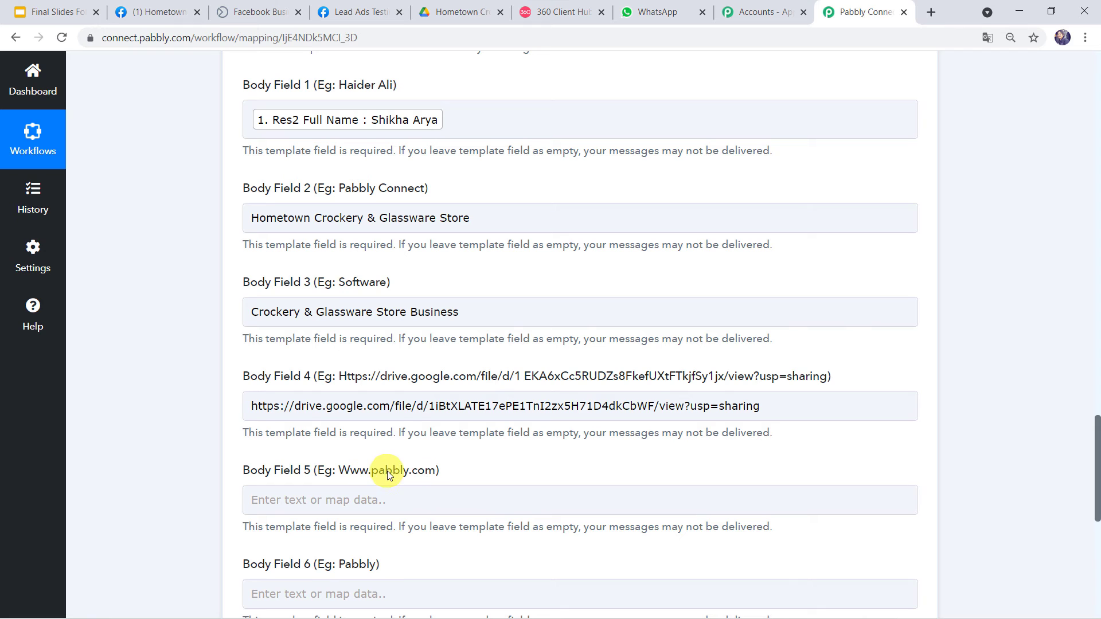
{"action": "scroll", "coordinate": [394, 470], "scroll_direction": "down", "scroll_amount": 3}
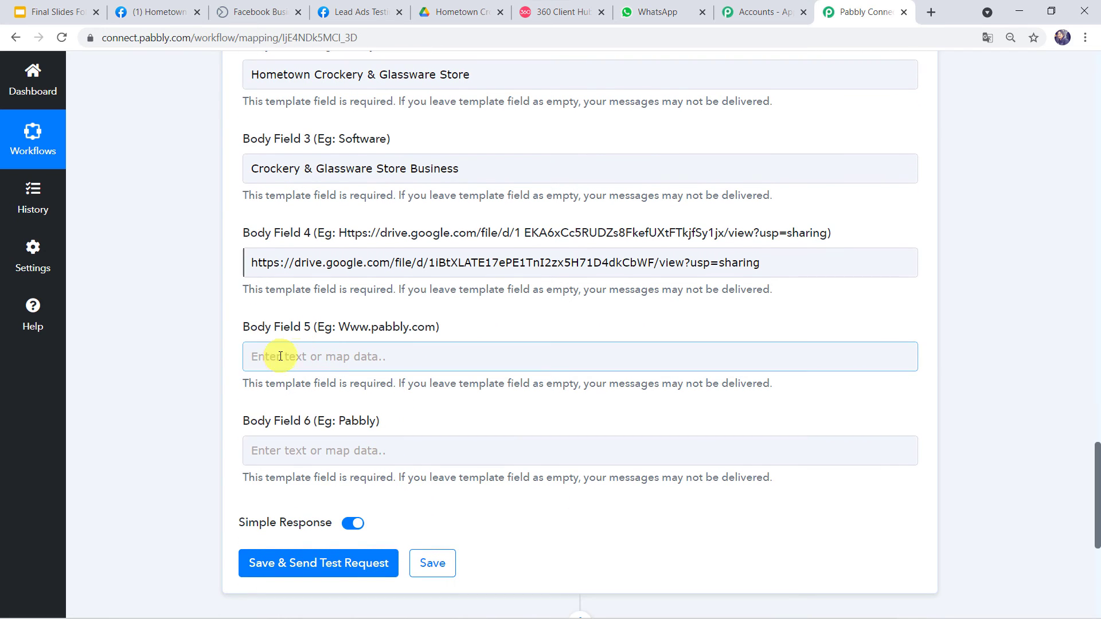
Copy the store's Facebook page URL and paste it into Body Field 5.
{"action": "left_click", "coordinate": [279, 356]}
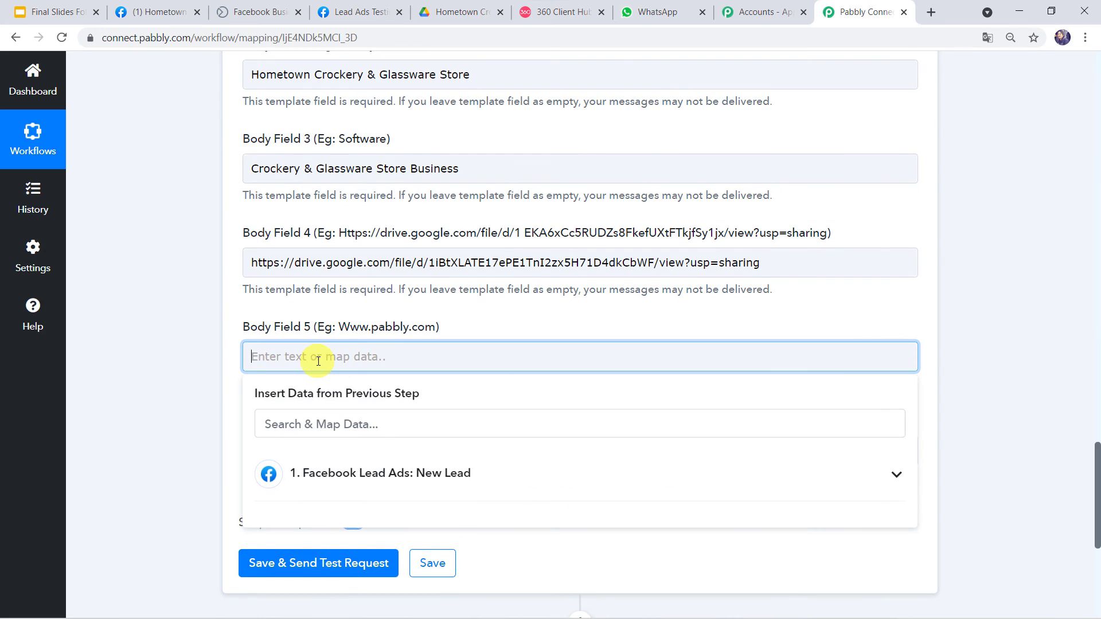
{"action": "left_click", "coordinate": [150, 11]}
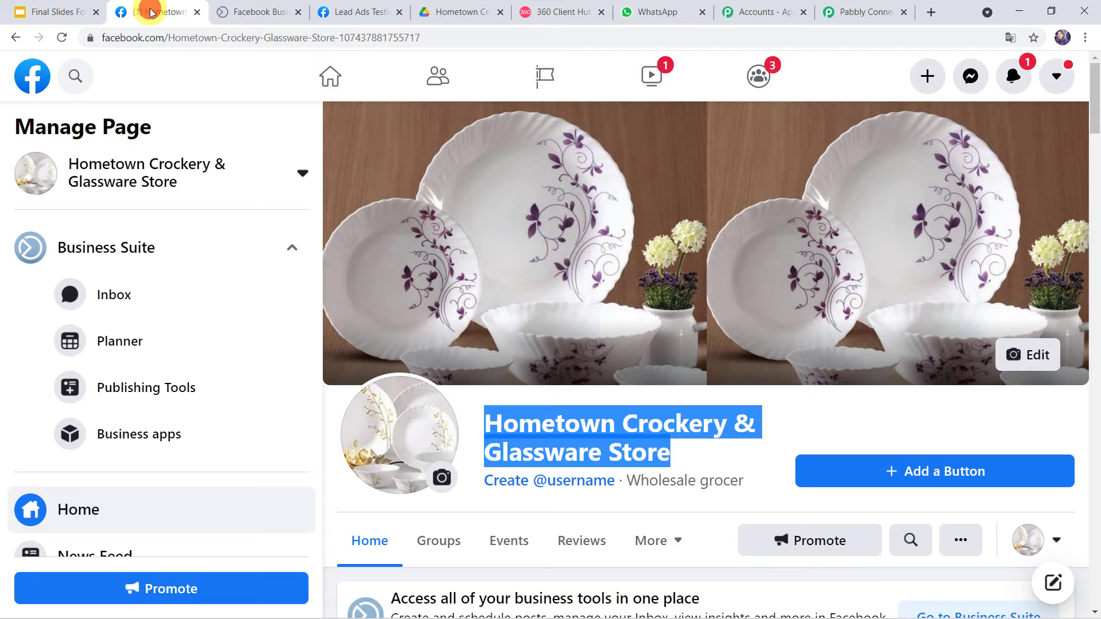
{"action": "left_click", "coordinate": [216, 42]}
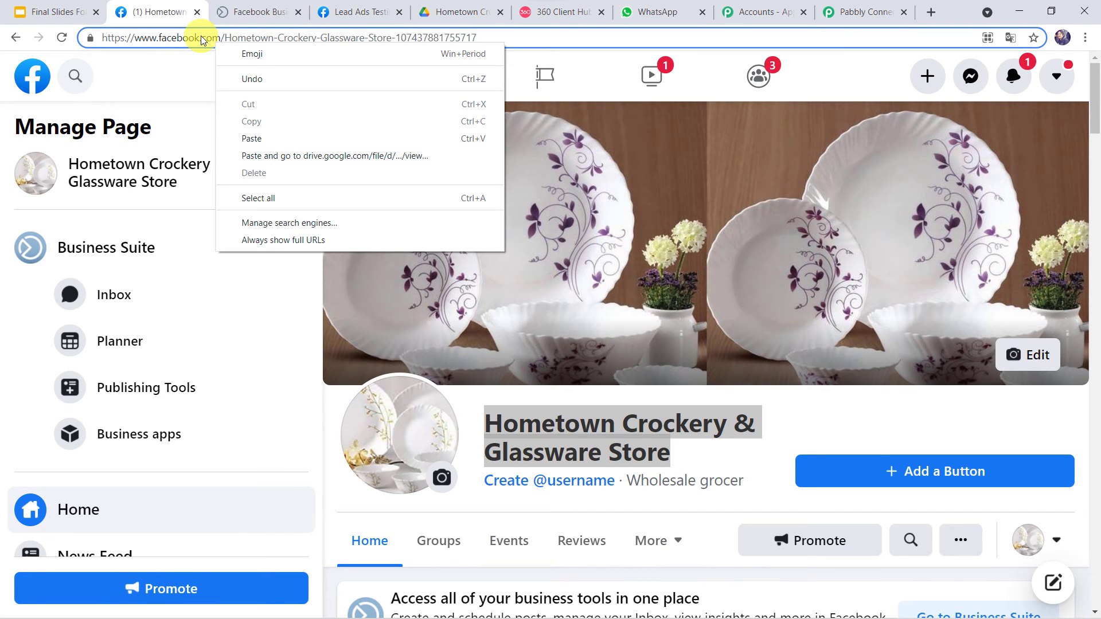
{"action": "left_click", "coordinate": [222, 111]}
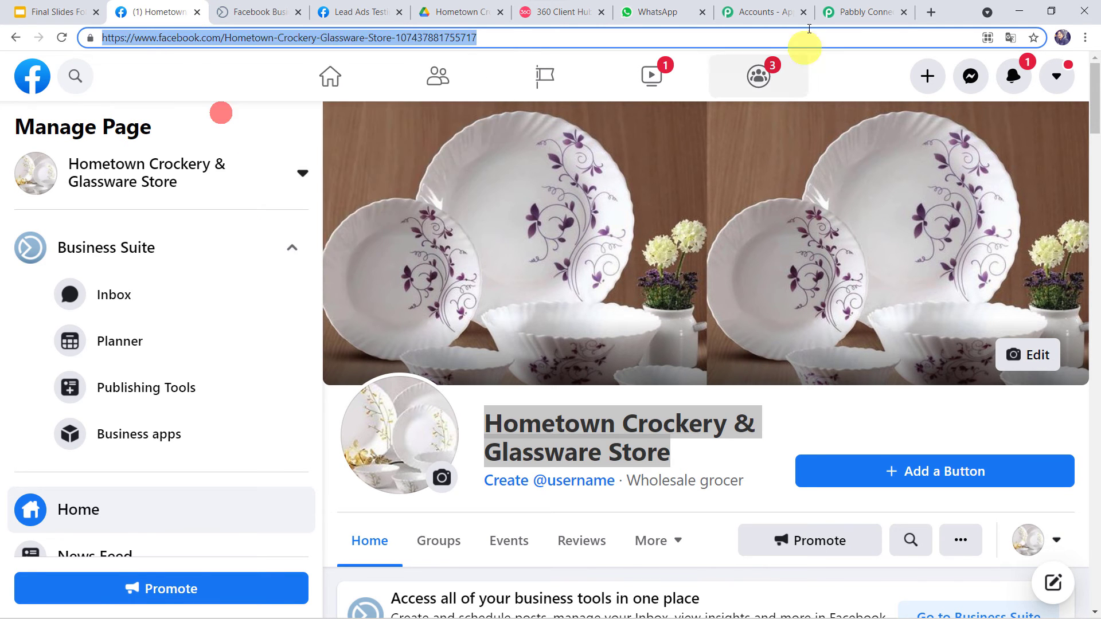
{"action": "left_click", "coordinate": [857, 11]}
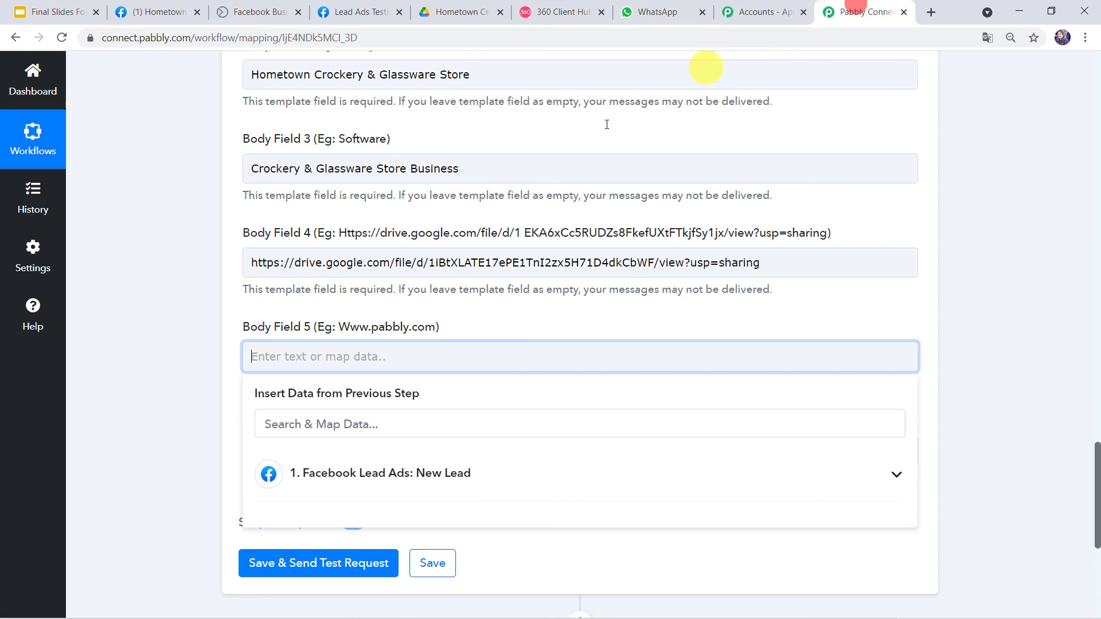
{"action": "right_click", "coordinate": [369, 355]}
{"action": "left_click", "coordinate": [418, 467]}
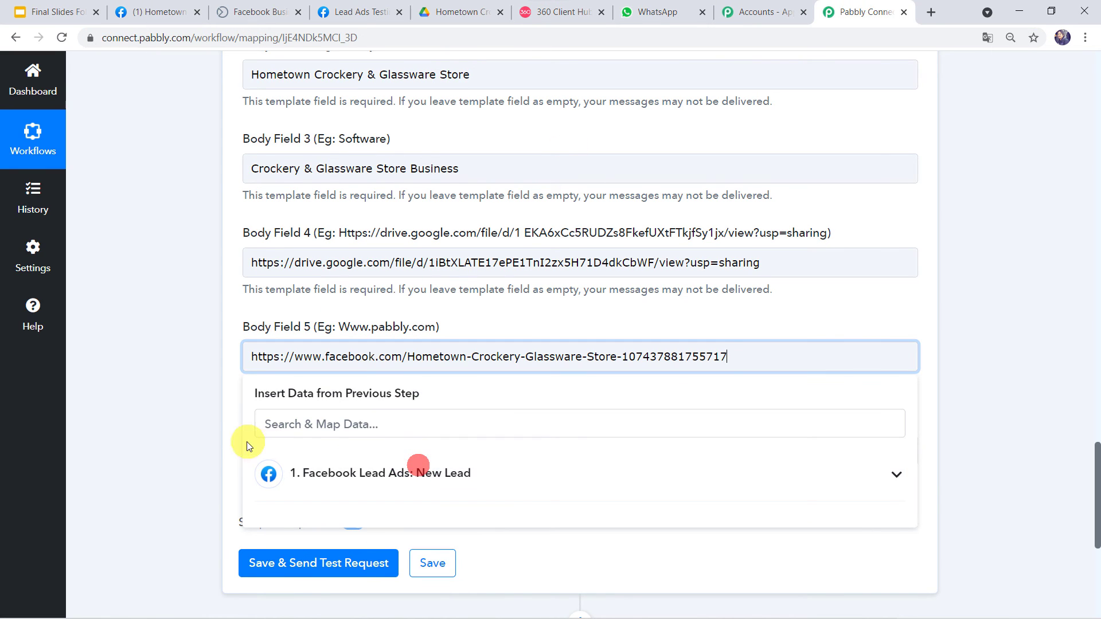
{"action": "left_click", "coordinate": [209, 435]}
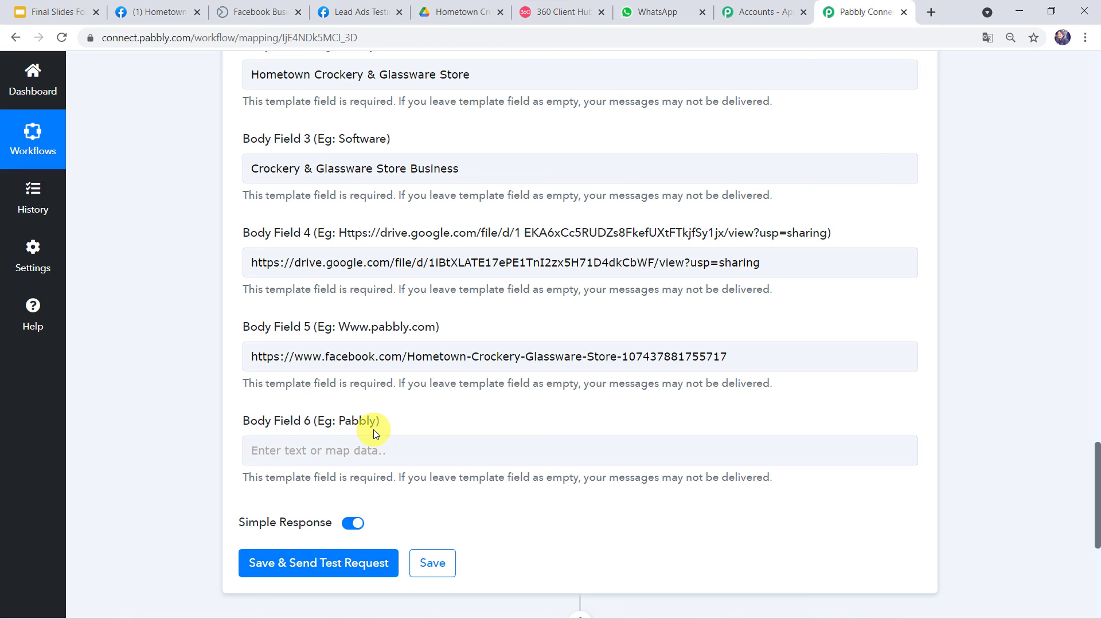
Confirm in the template preview that {{6}} is the signature under Regards.
{"action": "left_click", "coordinate": [559, 11]}
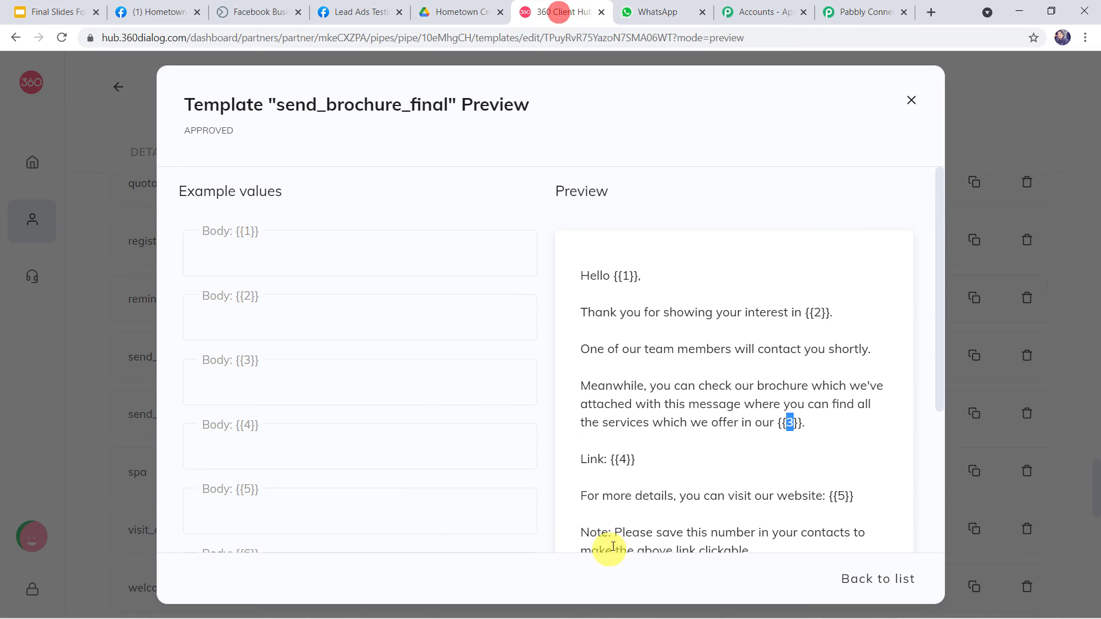
{"action": "scroll", "coordinate": [612, 546], "scroll_direction": "down", "scroll_amount": 3}
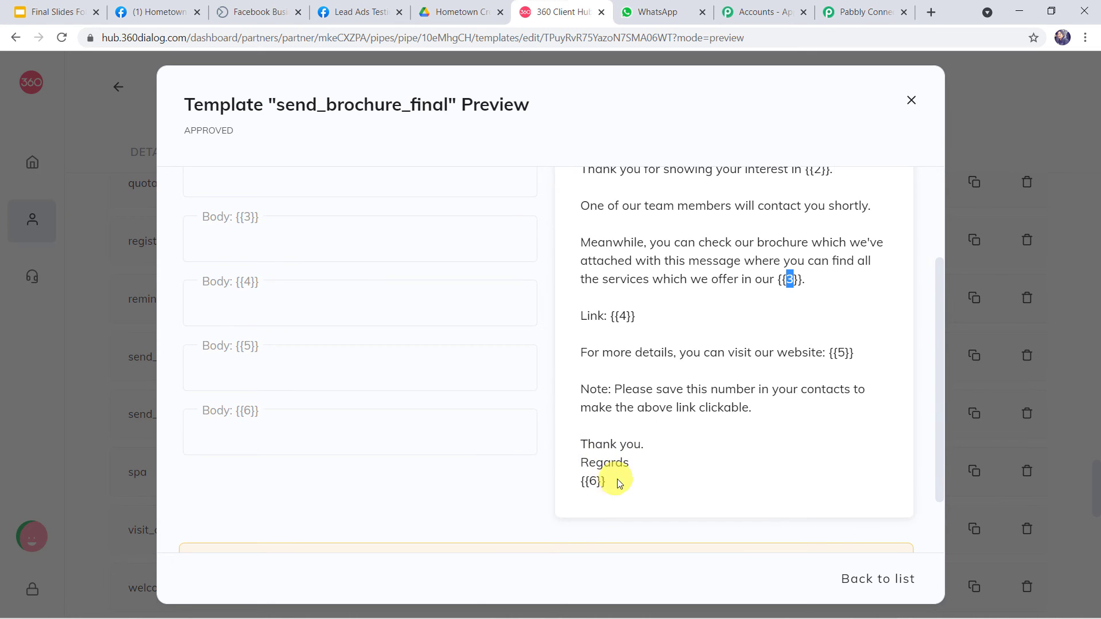
{"action": "double_click", "coordinate": [592, 482]}
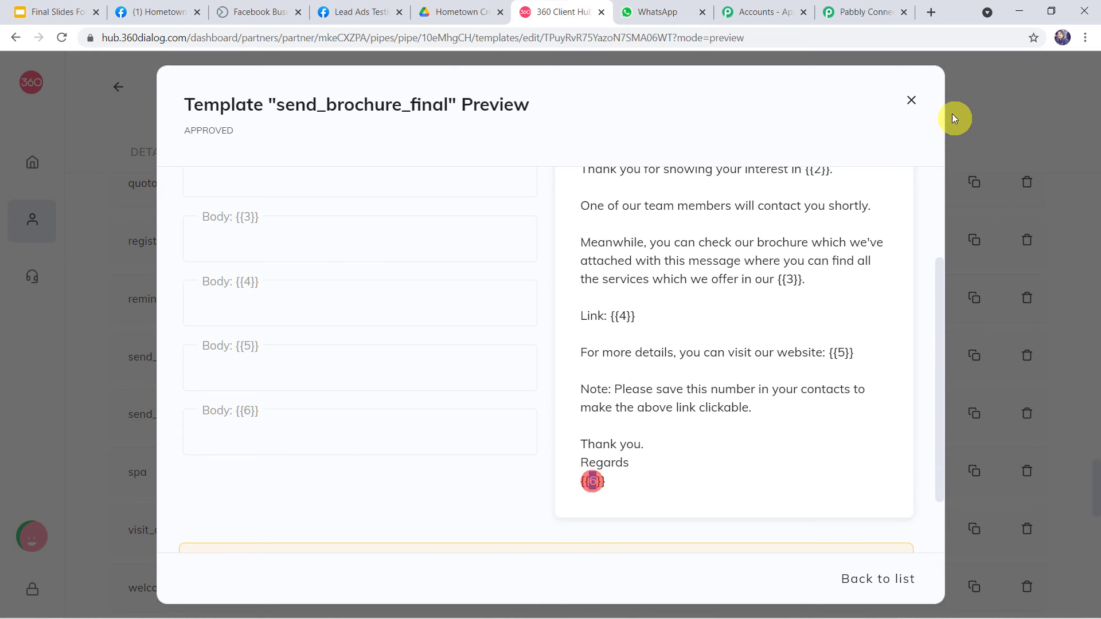
{"action": "left_click", "coordinate": [867, 13]}
Copy the store name from Body Field 2 into Body Field 6, then send a test request.
{"action": "left_click", "coordinate": [513, 77]}
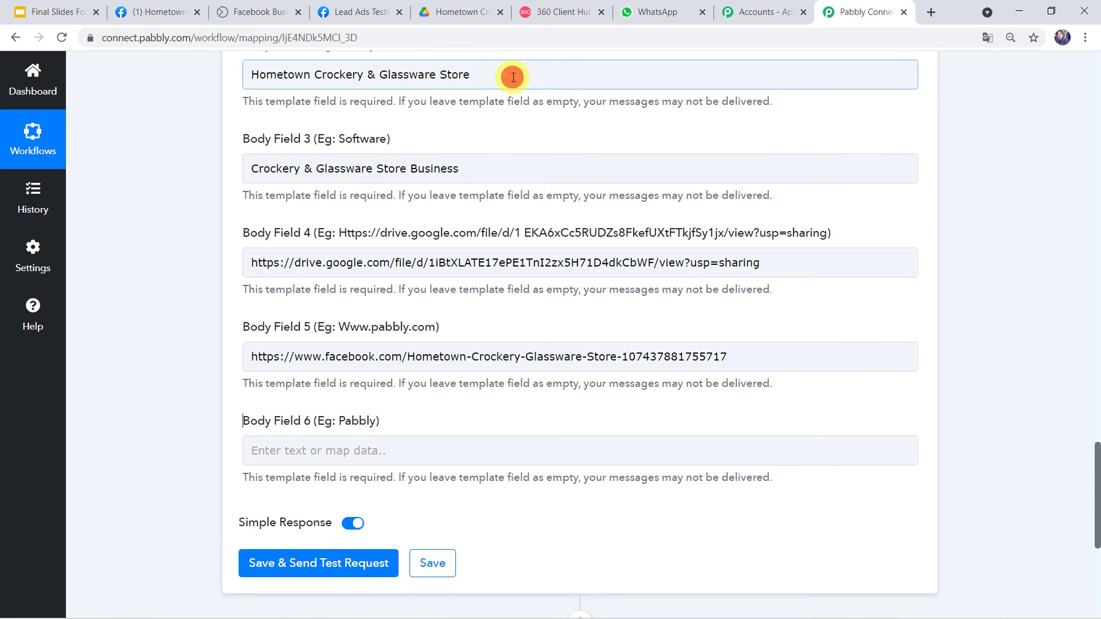
{"action": "left_click_drag", "start_coordinate": [513, 78], "coordinate": [141, 59]}
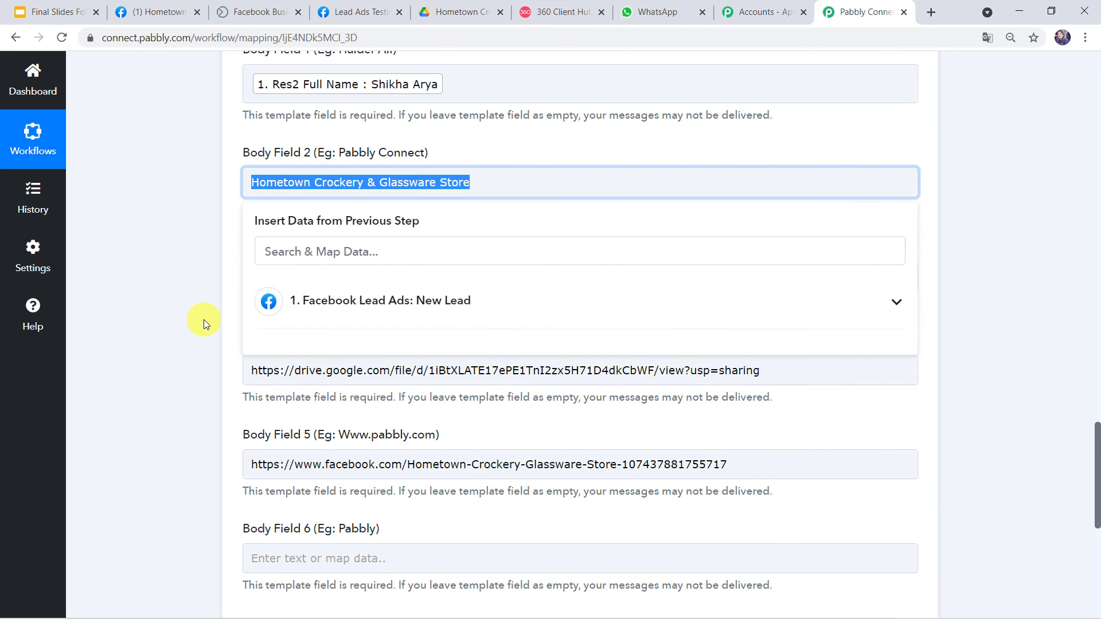
{"action": "scroll", "coordinate": [207, 319], "scroll_direction": "down", "scroll_amount": 3}
{"action": "left_click", "coordinate": [261, 414]}
{"action": "key", "text": "ctrl+v"}
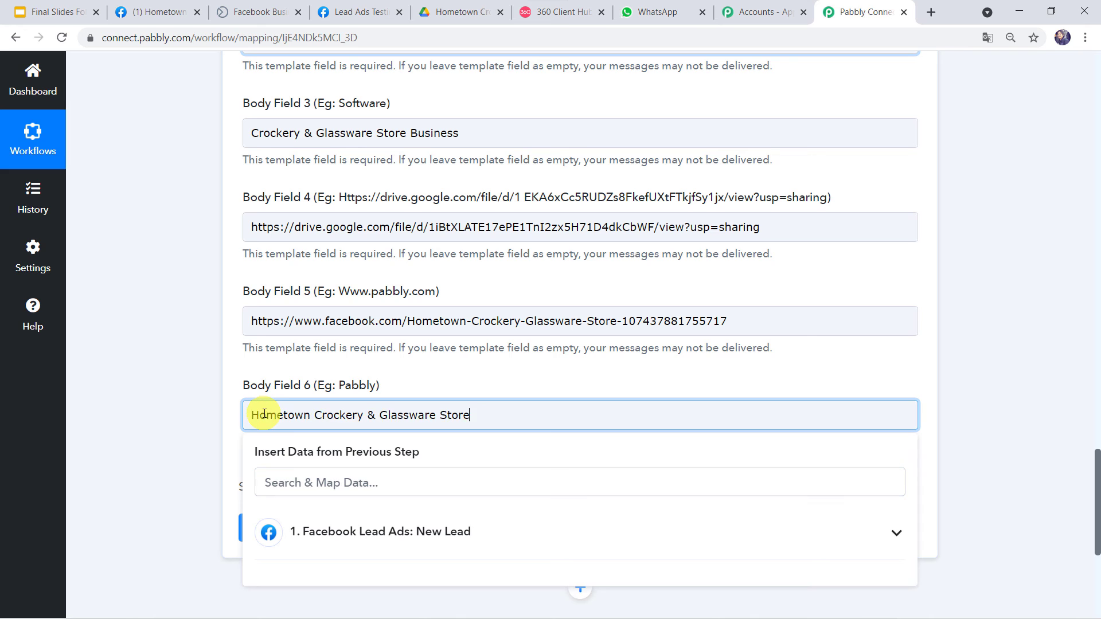
{"action": "left_click", "coordinate": [187, 417]}
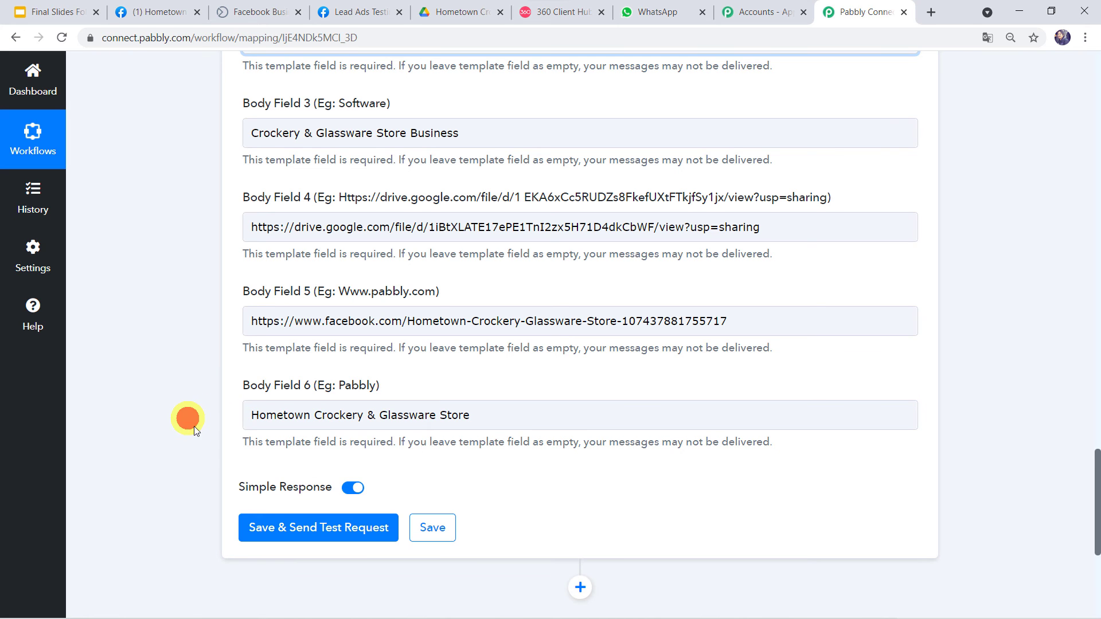
{"action": "left_click", "coordinate": [341, 529]}
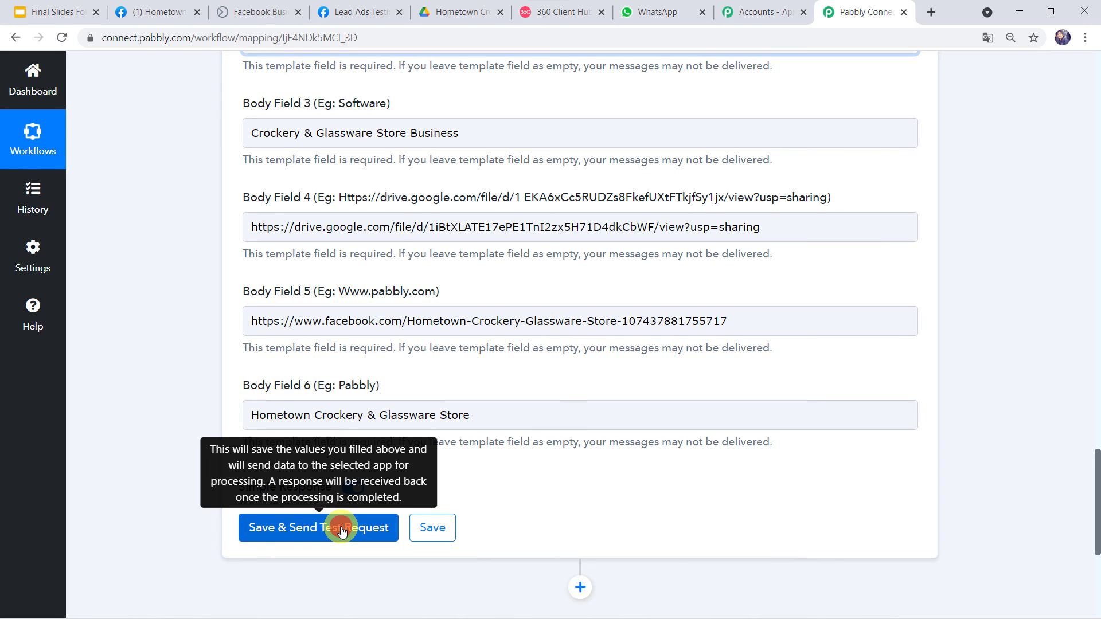
{"action": "scroll", "coordinate": [419, 523], "scroll_direction": "down", "scroll_amount": 3}
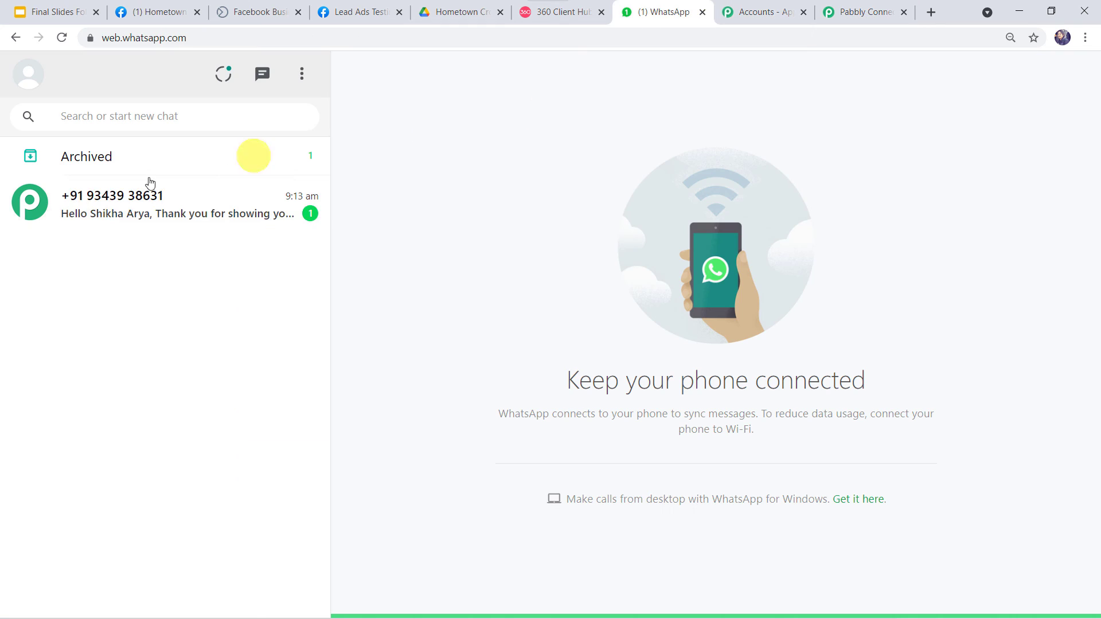
In the WhatsApp chat, check the received message's name, store, business and signature, then open its brochure link.
{"action": "left_click", "coordinate": [660, 12]}
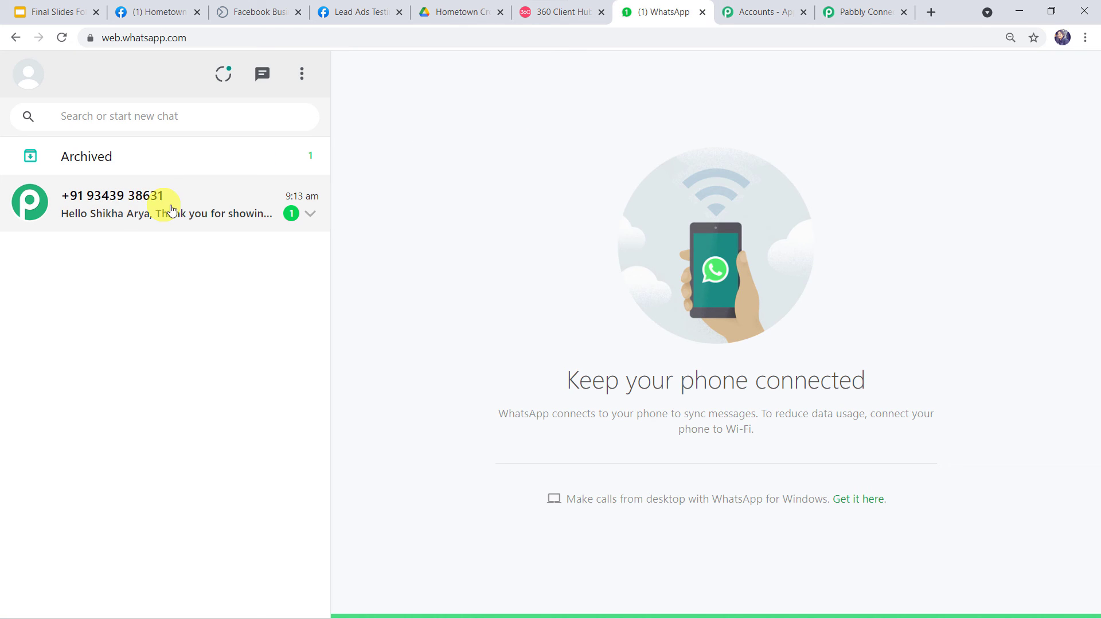
{"action": "left_click", "coordinate": [136, 211]}
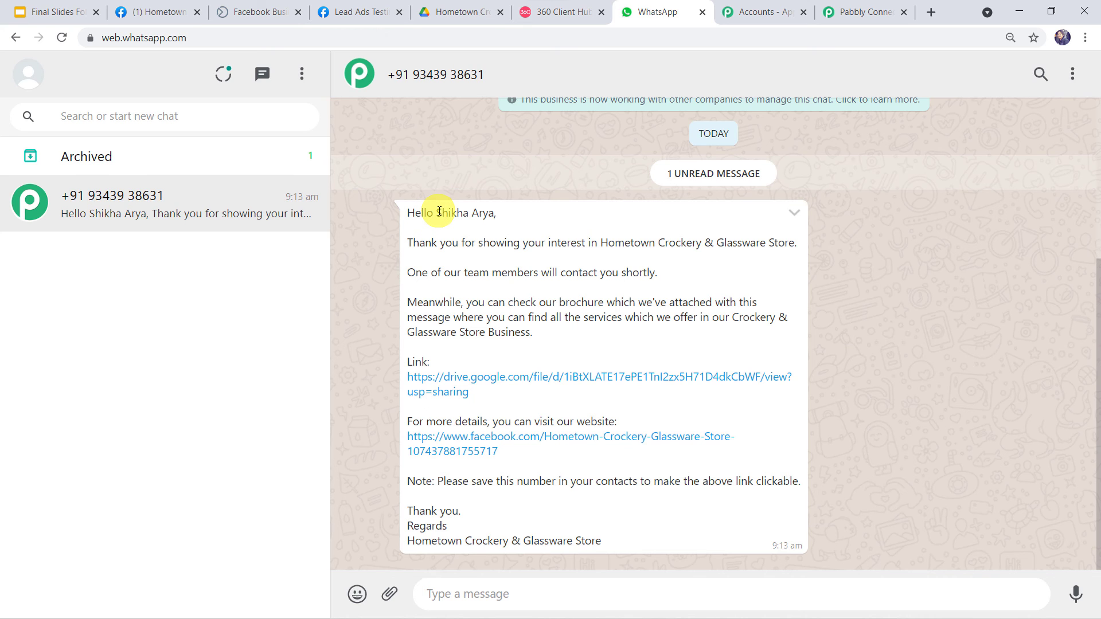
{"action": "left_click_drag", "start_coordinate": [439, 212], "coordinate": [497, 210]}
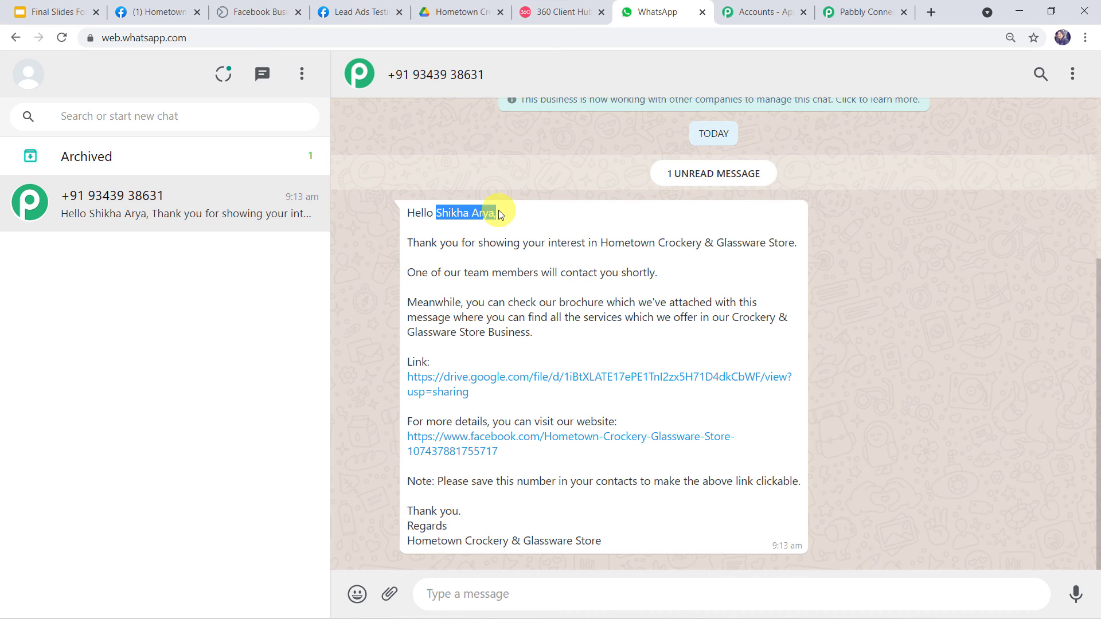
{"action": "left_click", "coordinate": [599, 244]}
{"action": "left_click_drag", "start_coordinate": [633, 241], "coordinate": [804, 246]}
{"action": "left_click", "coordinate": [804, 246]}
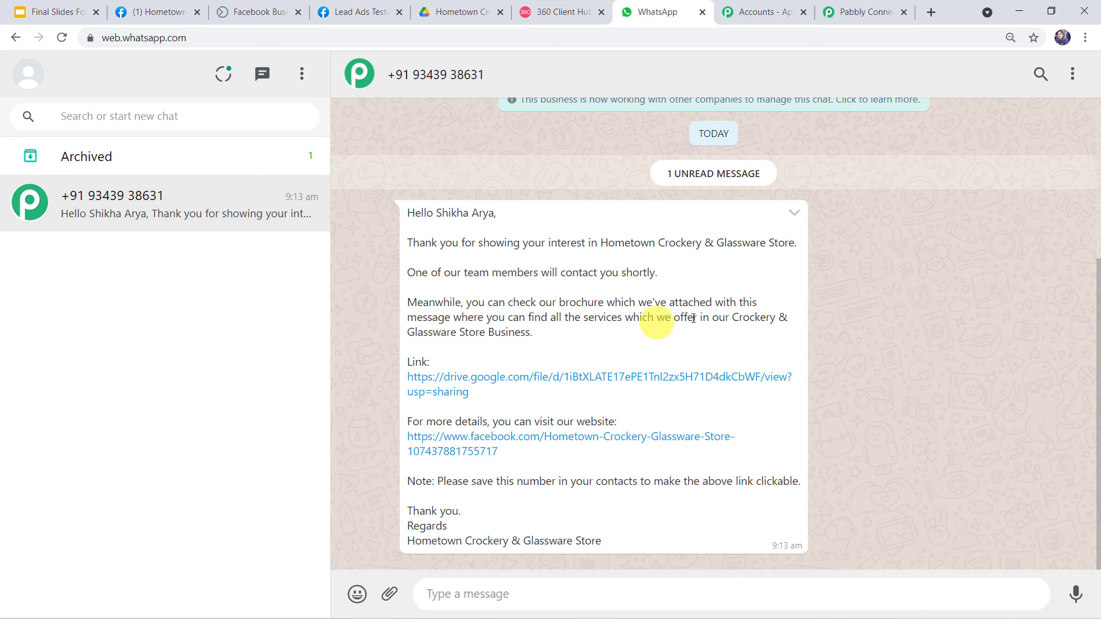
{"action": "left_click_drag", "start_coordinate": [733, 317], "coordinate": [810, 339]}
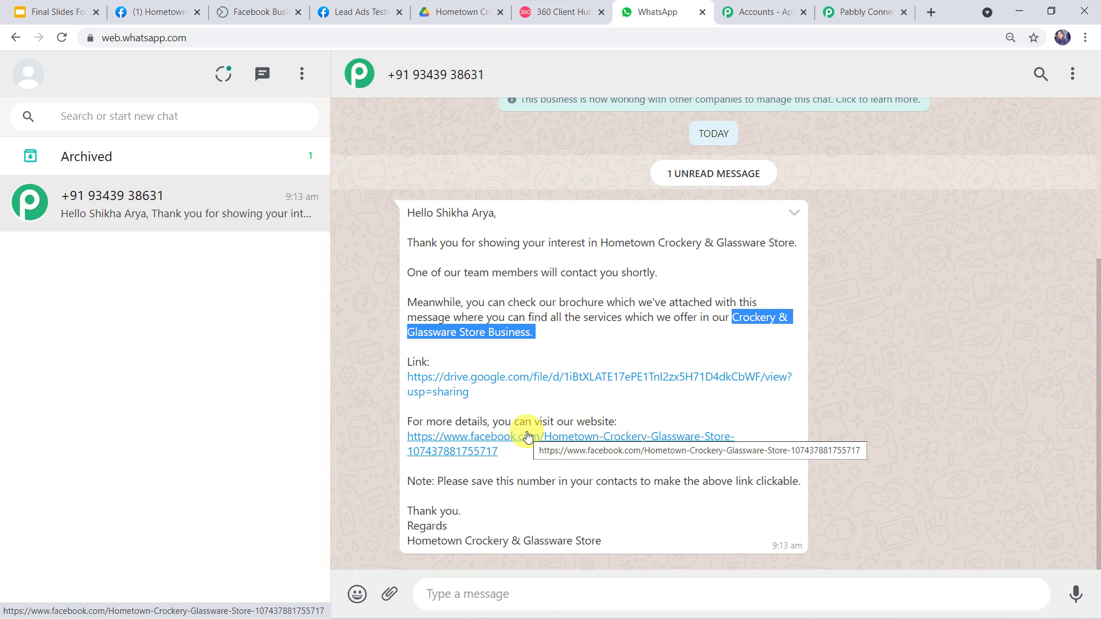
{"action": "left_click_drag", "start_coordinate": [622, 542], "coordinate": [388, 549]}
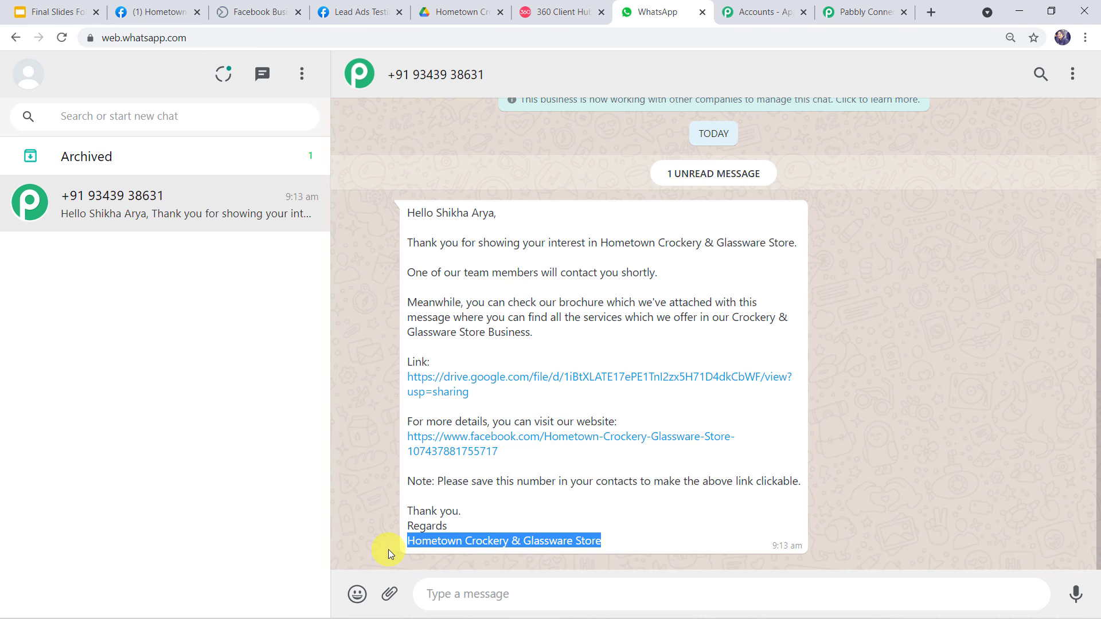
{"action": "left_click", "coordinate": [388, 549]}
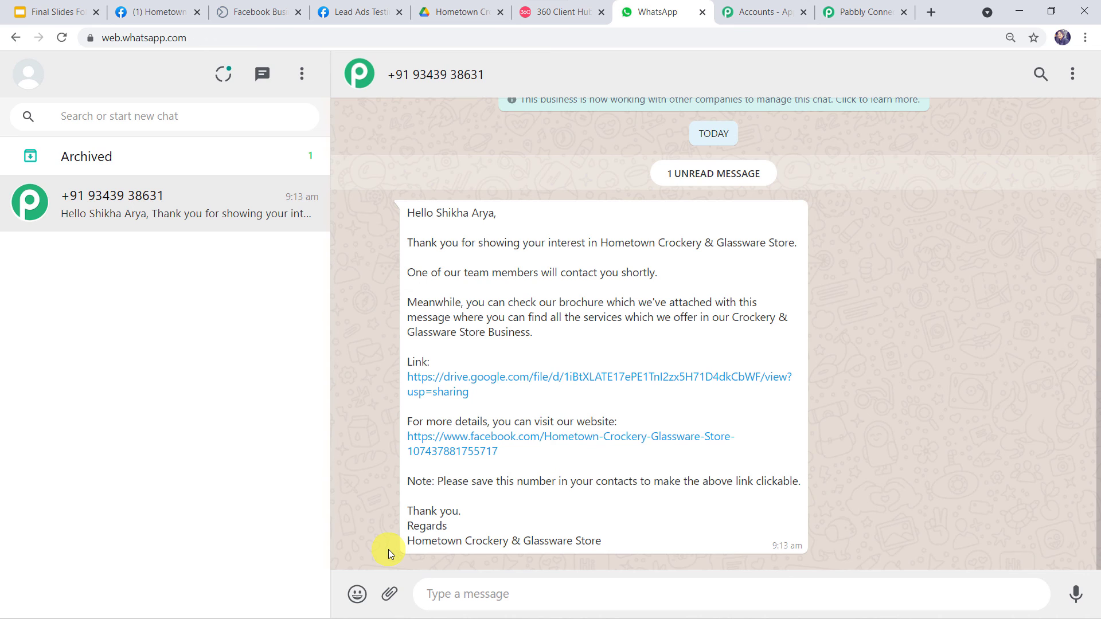
{"action": "left_click", "coordinate": [484, 377]}
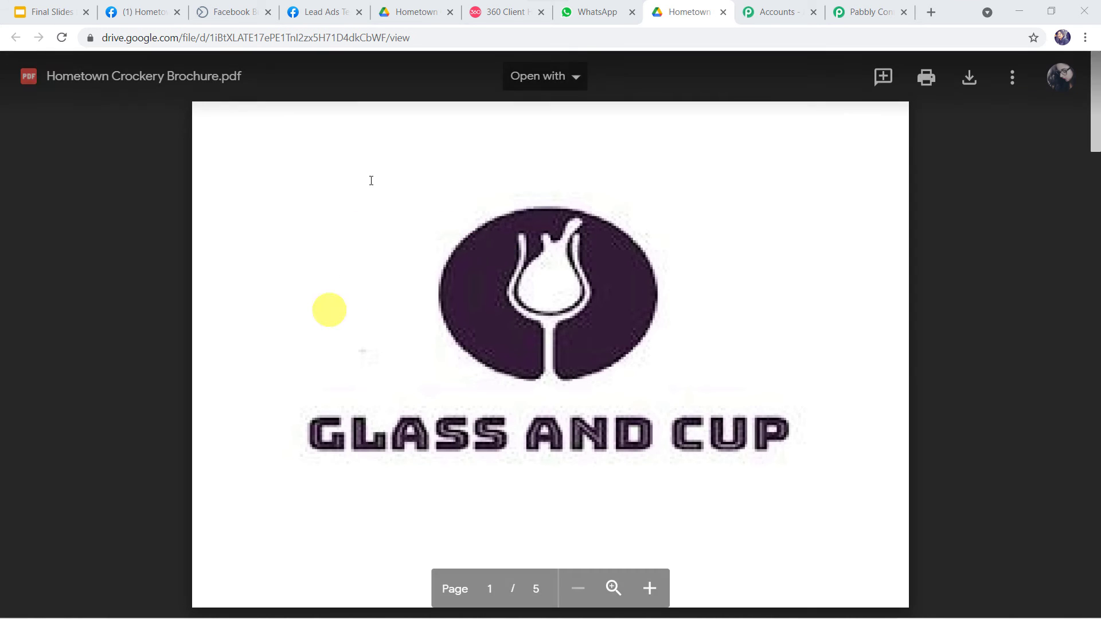
Scroll through the five pages of Hometown Crockery Brochure.pdf in Google Drive.
{"action": "scroll", "coordinate": [534, 266], "scroll_direction": "down", "scroll_amount": 13}
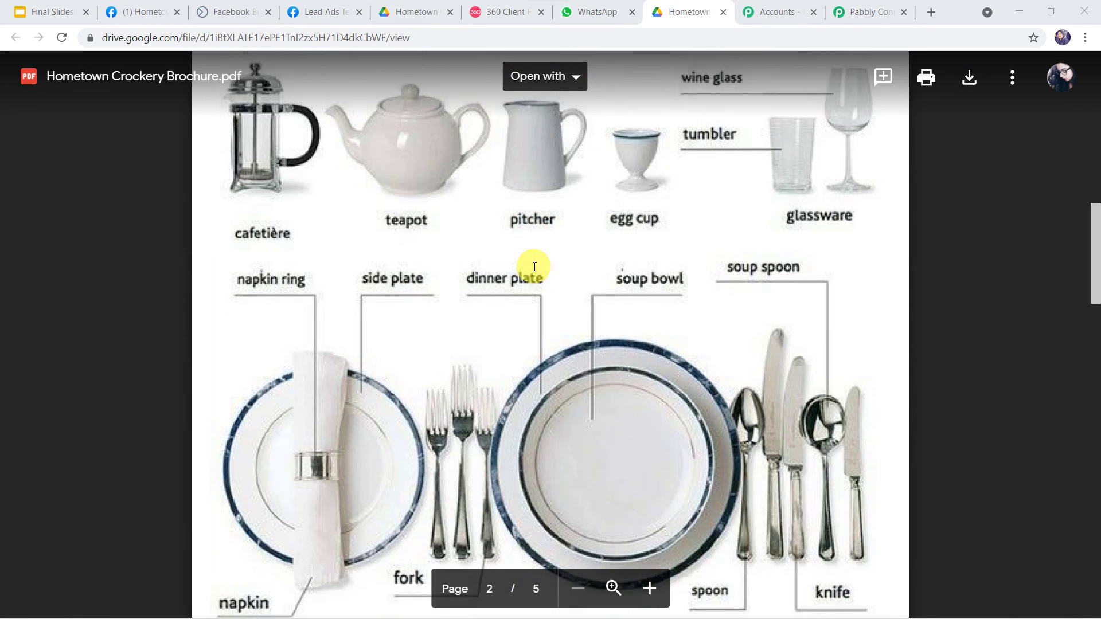
{"action": "scroll", "coordinate": [533, 266], "scroll_direction": "down", "scroll_amount": 8}
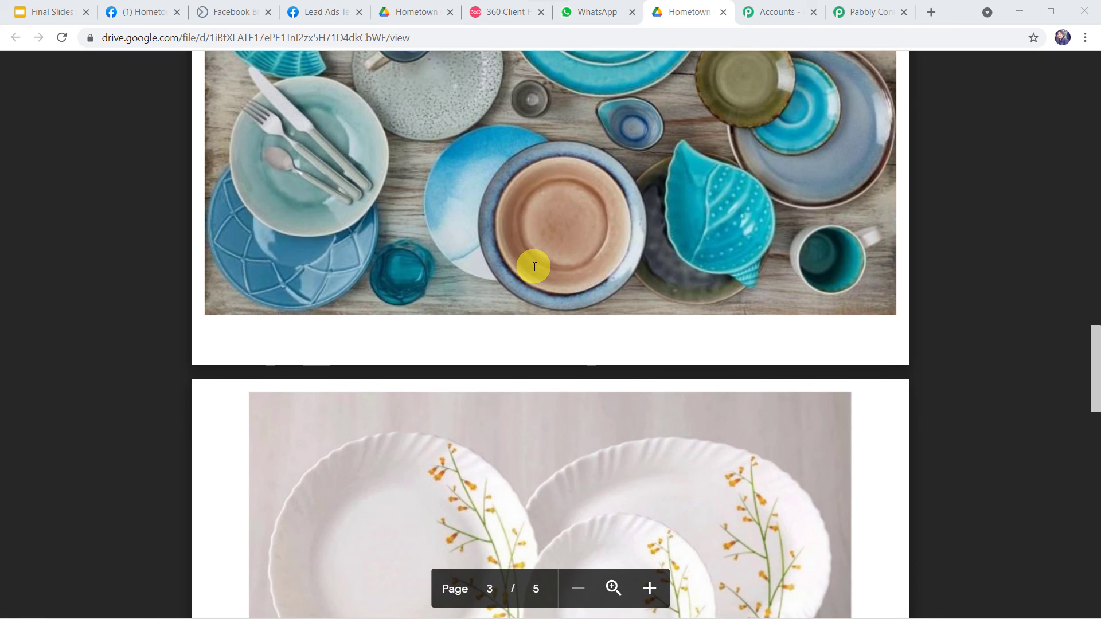
{"action": "scroll", "coordinate": [533, 266], "scroll_direction": "up", "scroll_amount": 15}
{"action": "scroll", "coordinate": [533, 266], "scroll_direction": "up", "scroll_amount": 7}
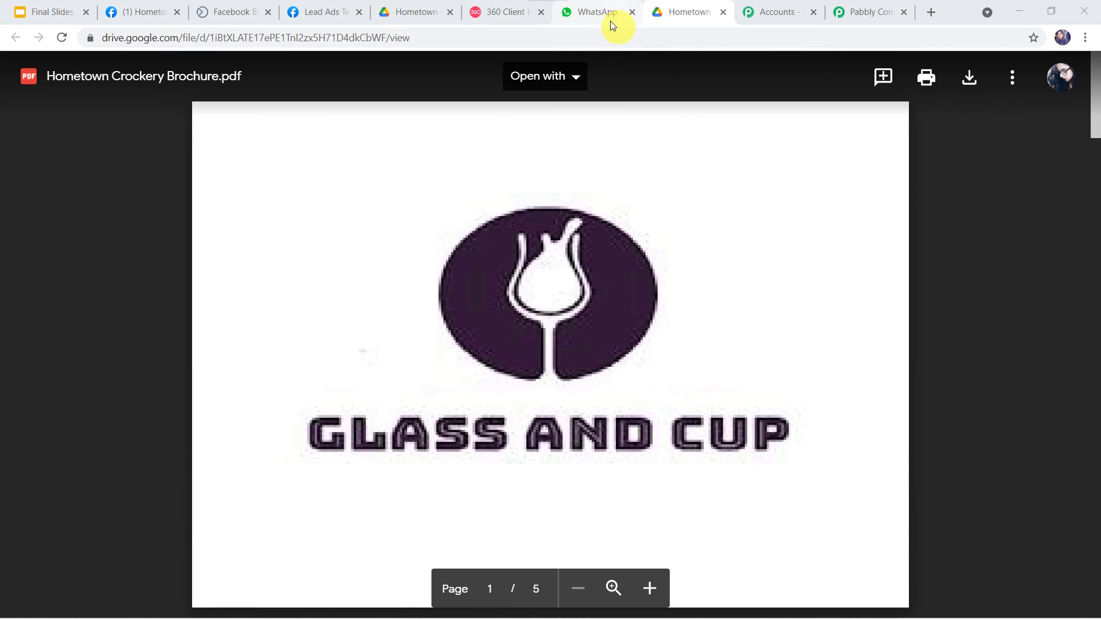
Glance at the WhatsApp chat, then save the Pabbly Connect WhatsApp template message step.
{"action": "left_click", "coordinate": [596, 9]}
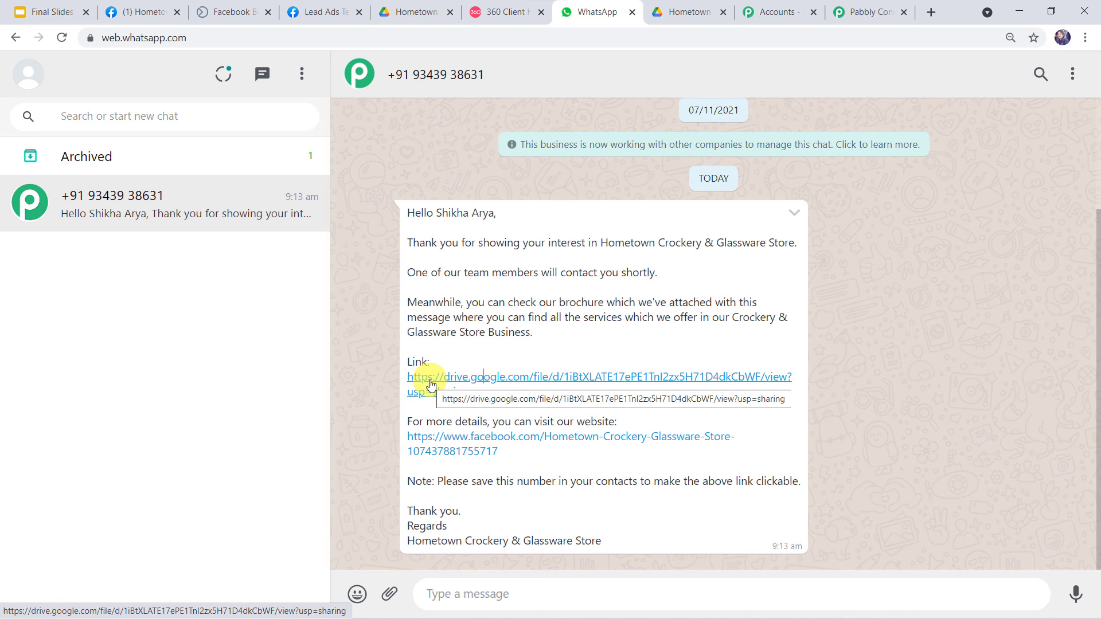
{"action": "left_click", "coordinate": [858, 10]}
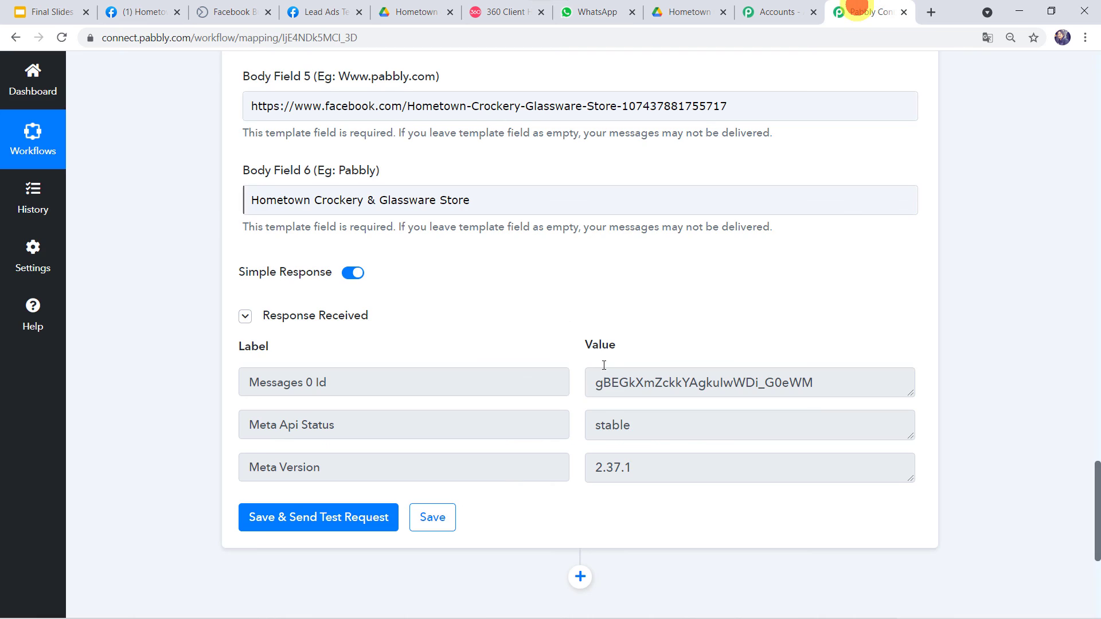
{"action": "left_click", "coordinate": [435, 517]}
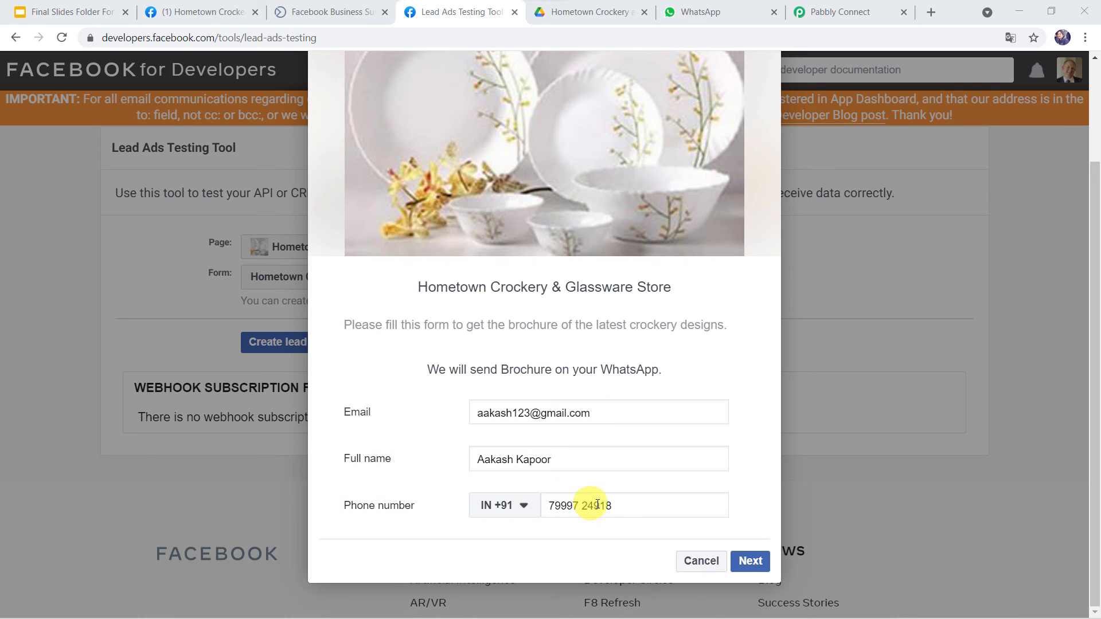
Submit a new crockery-store test lead and open its WhatsApp welcome message in WhatsApp Web.
{"action": "left_click", "coordinate": [754, 562]}
{"action": "left_click", "coordinate": [747, 533]}
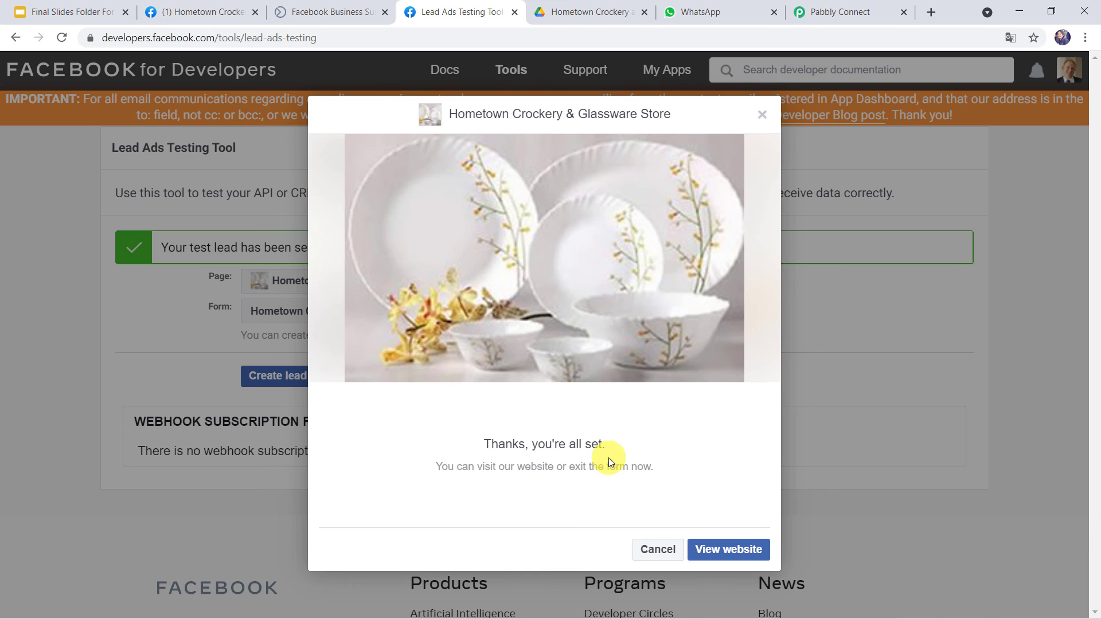
{"action": "left_click", "coordinate": [702, 10]}
{"action": "left_click", "coordinate": [170, 211]}
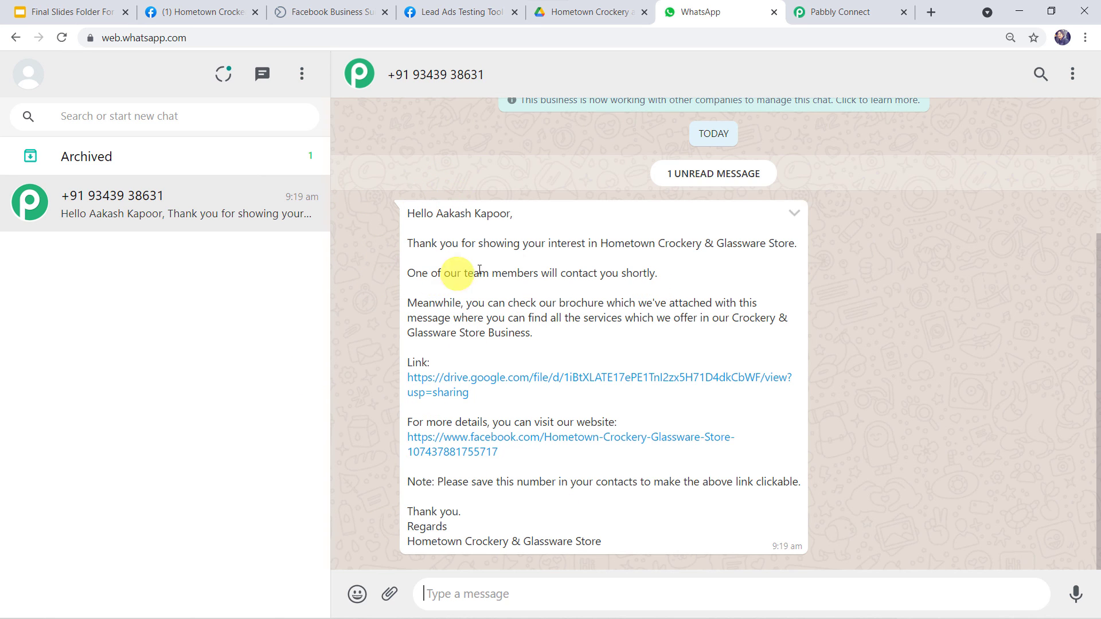
{"action": "left_click_drag", "start_coordinate": [437, 215], "coordinate": [530, 218]}
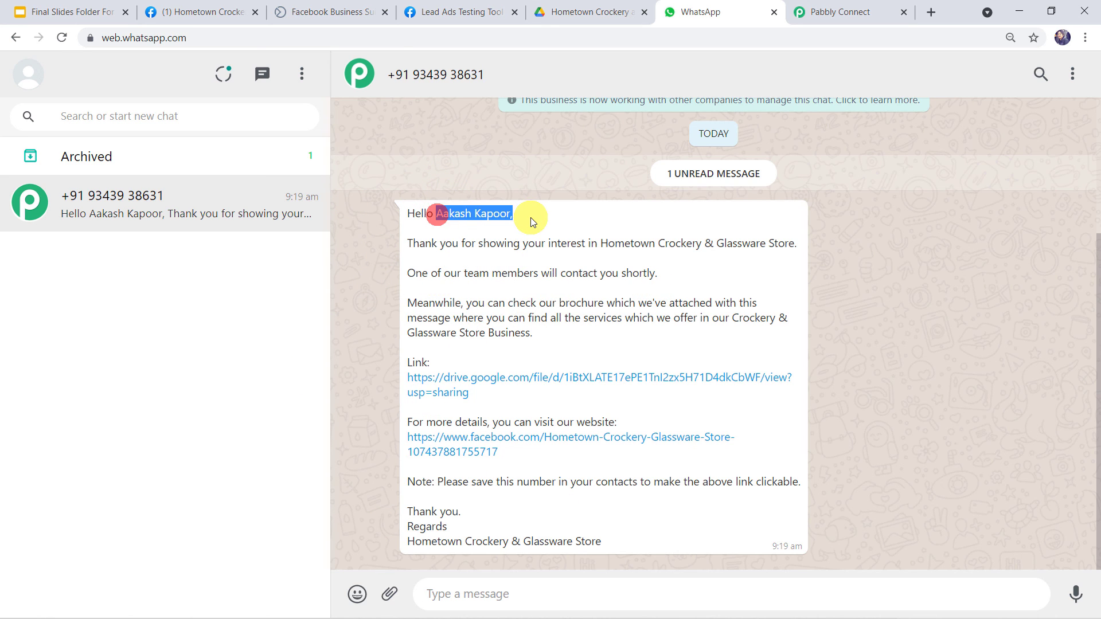
{"action": "left_click", "coordinate": [484, 378]}
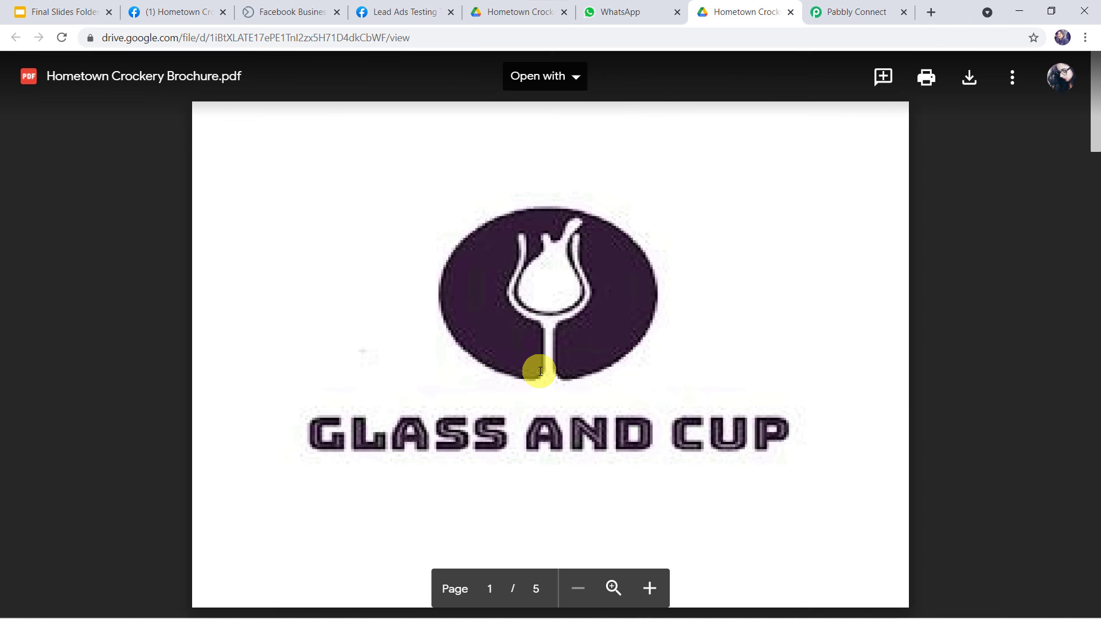
{"action": "scroll", "coordinate": [540, 371], "scroll_direction": "down", "scroll_amount": 20}
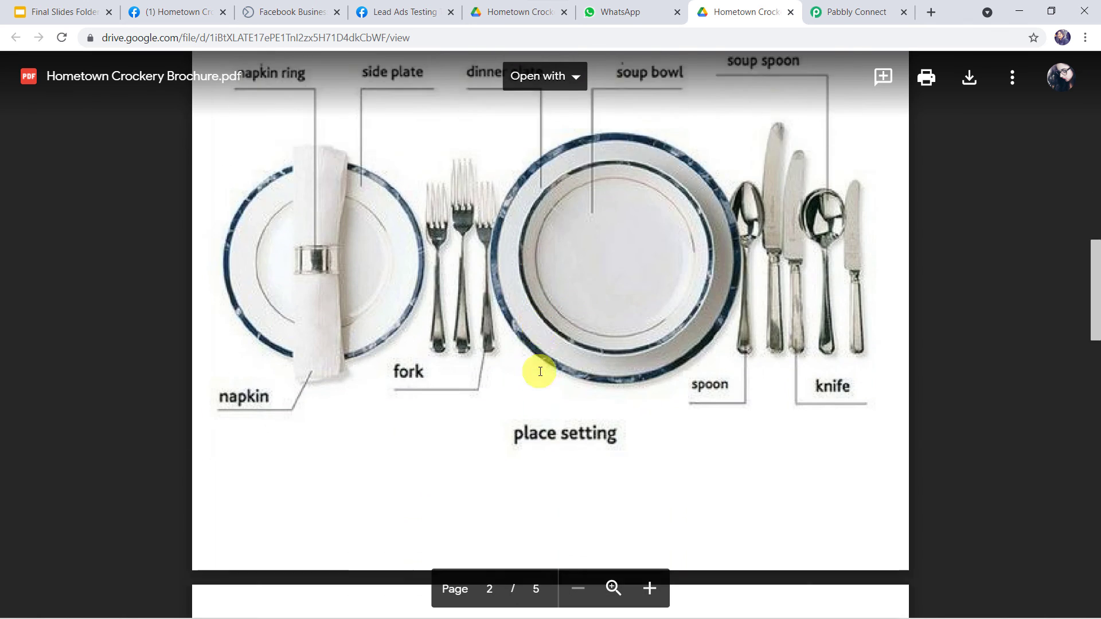
{"action": "scroll", "coordinate": [539, 371], "scroll_direction": "down", "scroll_amount": 8}
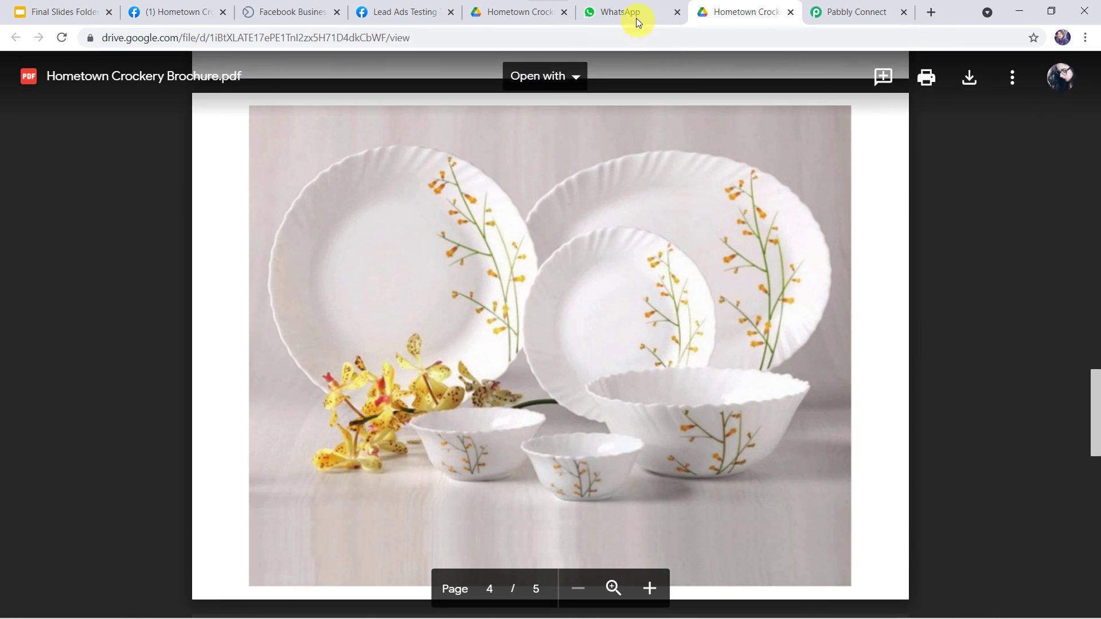
{"action": "left_click", "coordinate": [634, 17]}
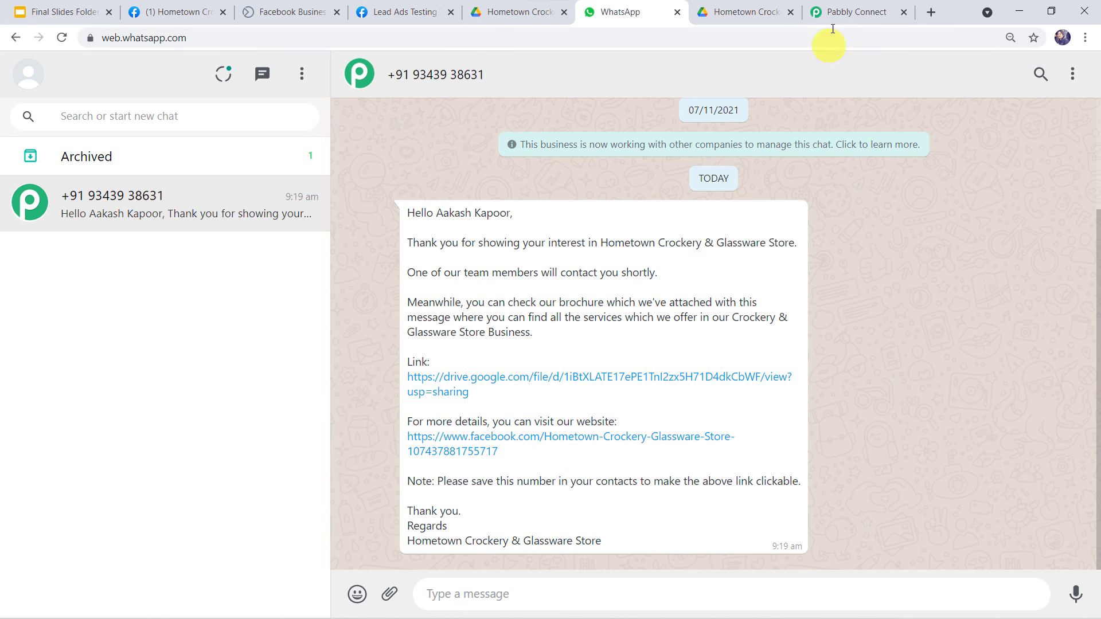
Collapse the WhatsApp Send Template Message action and Facebook Lead Ads New Lead trigger cards.
{"action": "left_click", "coordinate": [858, 14]}
{"action": "scroll", "coordinate": [702, 265], "scroll_direction": "up", "scroll_amount": 15}
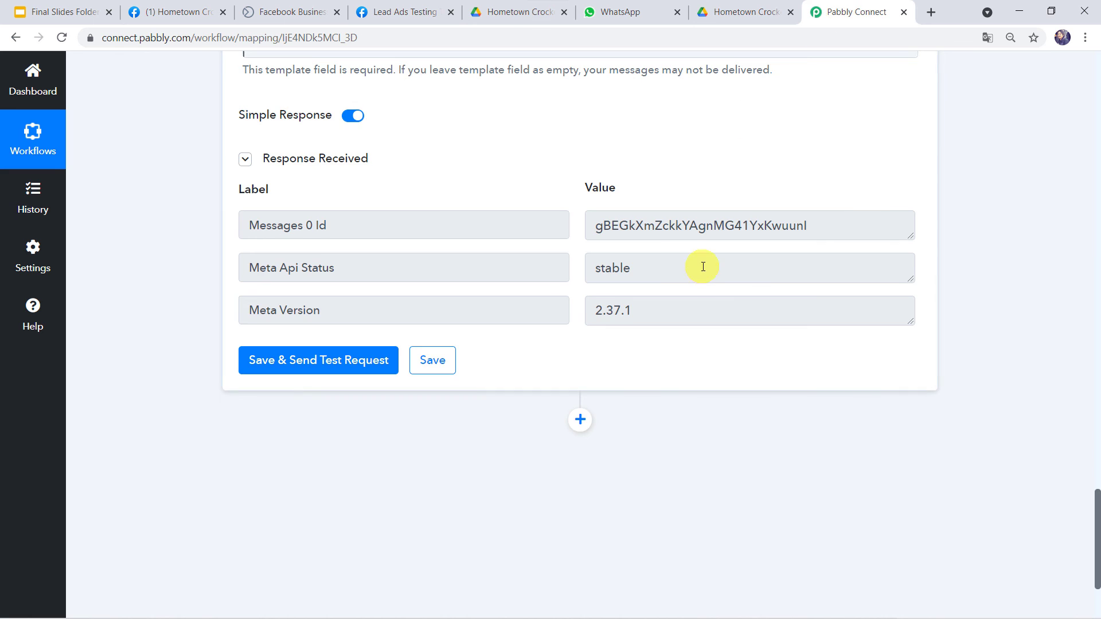
{"action": "scroll", "coordinate": [701, 265], "scroll_direction": "up", "scroll_amount": 4}
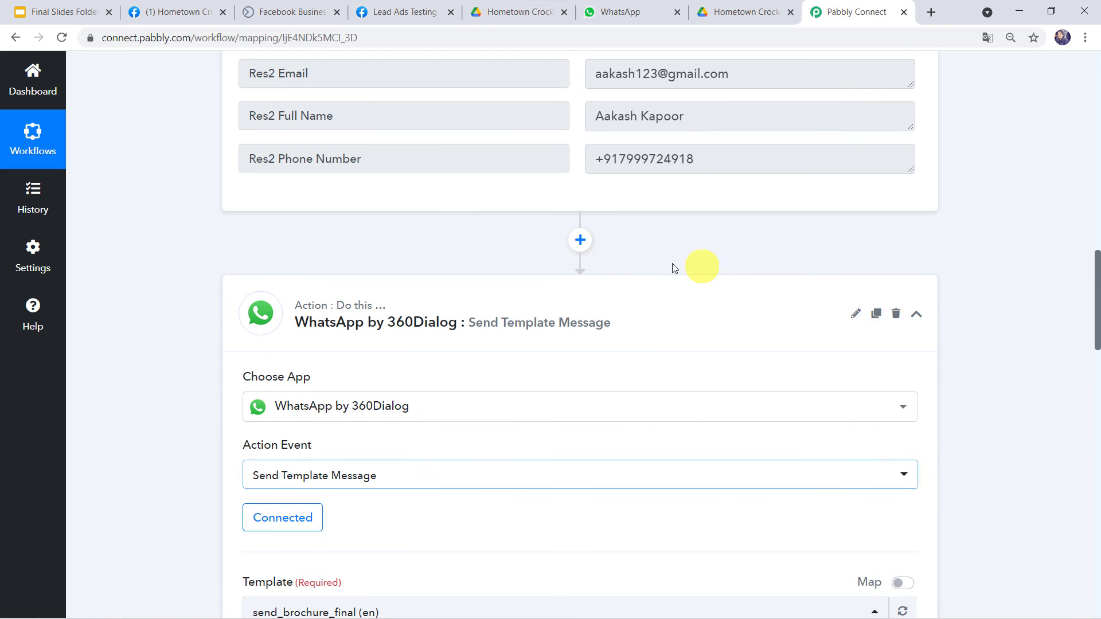
{"action": "left_click", "coordinate": [634, 294]}
{"action": "scroll", "coordinate": [632, 295], "scroll_direction": "up", "scroll_amount": 5}
{"action": "scroll", "coordinate": [633, 297], "scroll_direction": "up", "scroll_amount": 6}
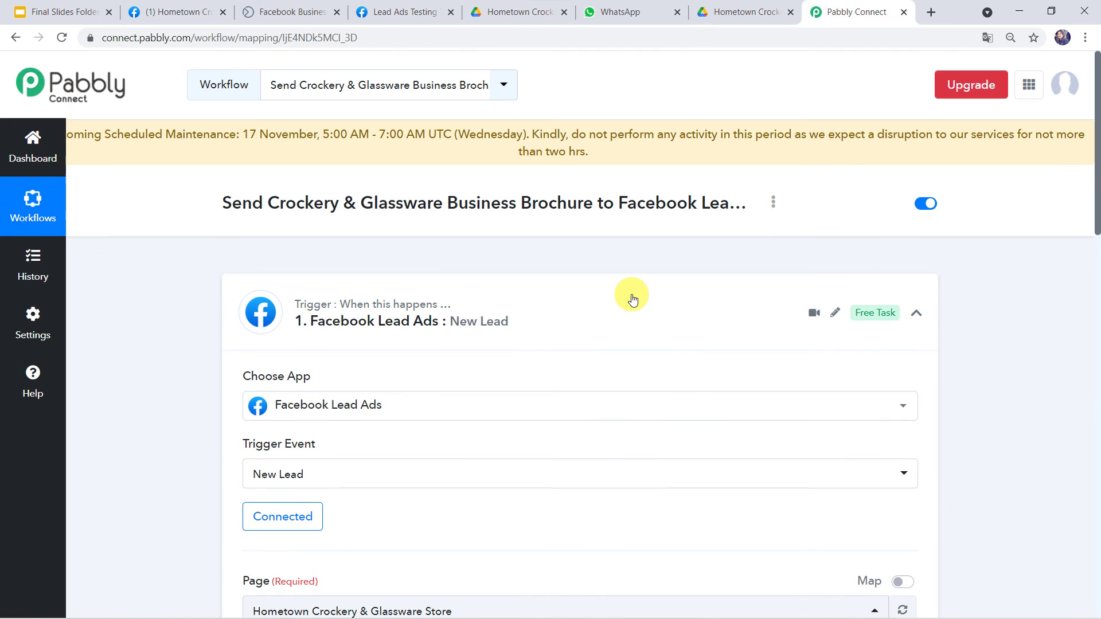
{"action": "left_click", "coordinate": [588, 290]}
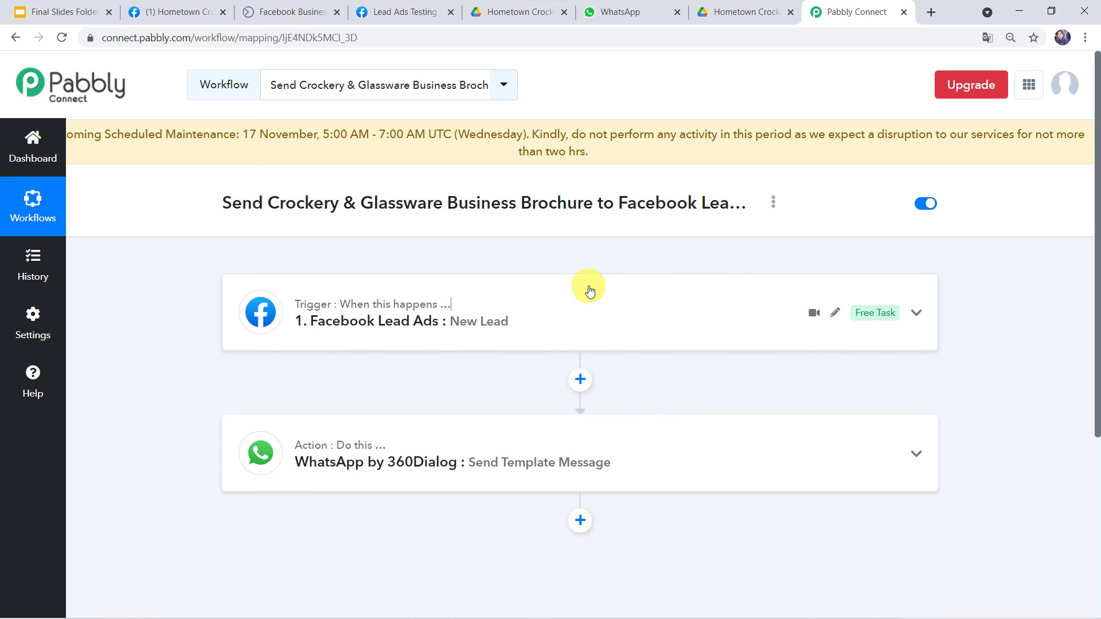